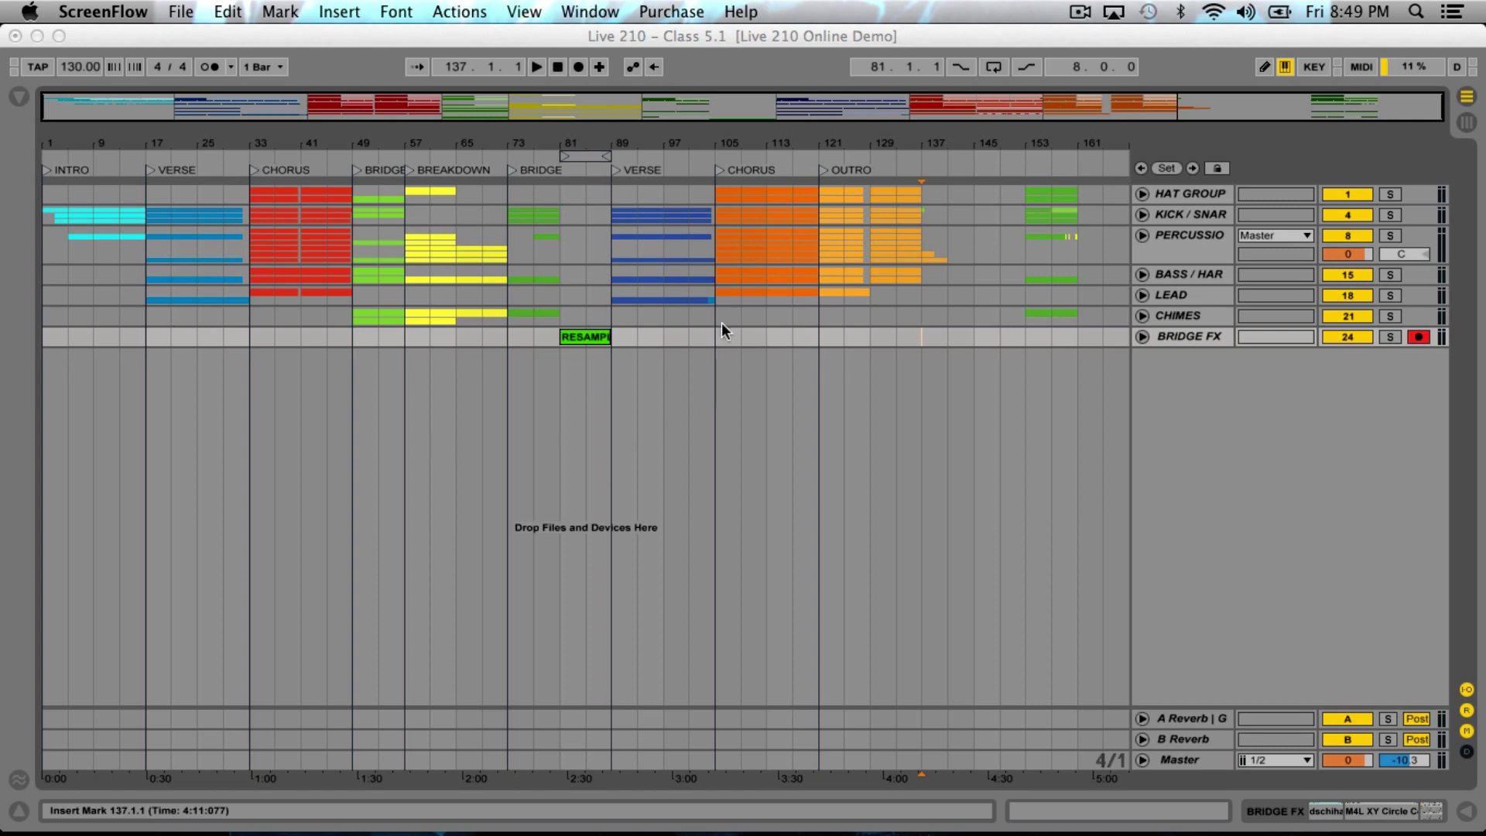
Bring the Live session with the INTRO-to-OUTRO arrangement and BRIDGE FX track to the front
{"action": "left_click", "coordinate": [856, 449]}
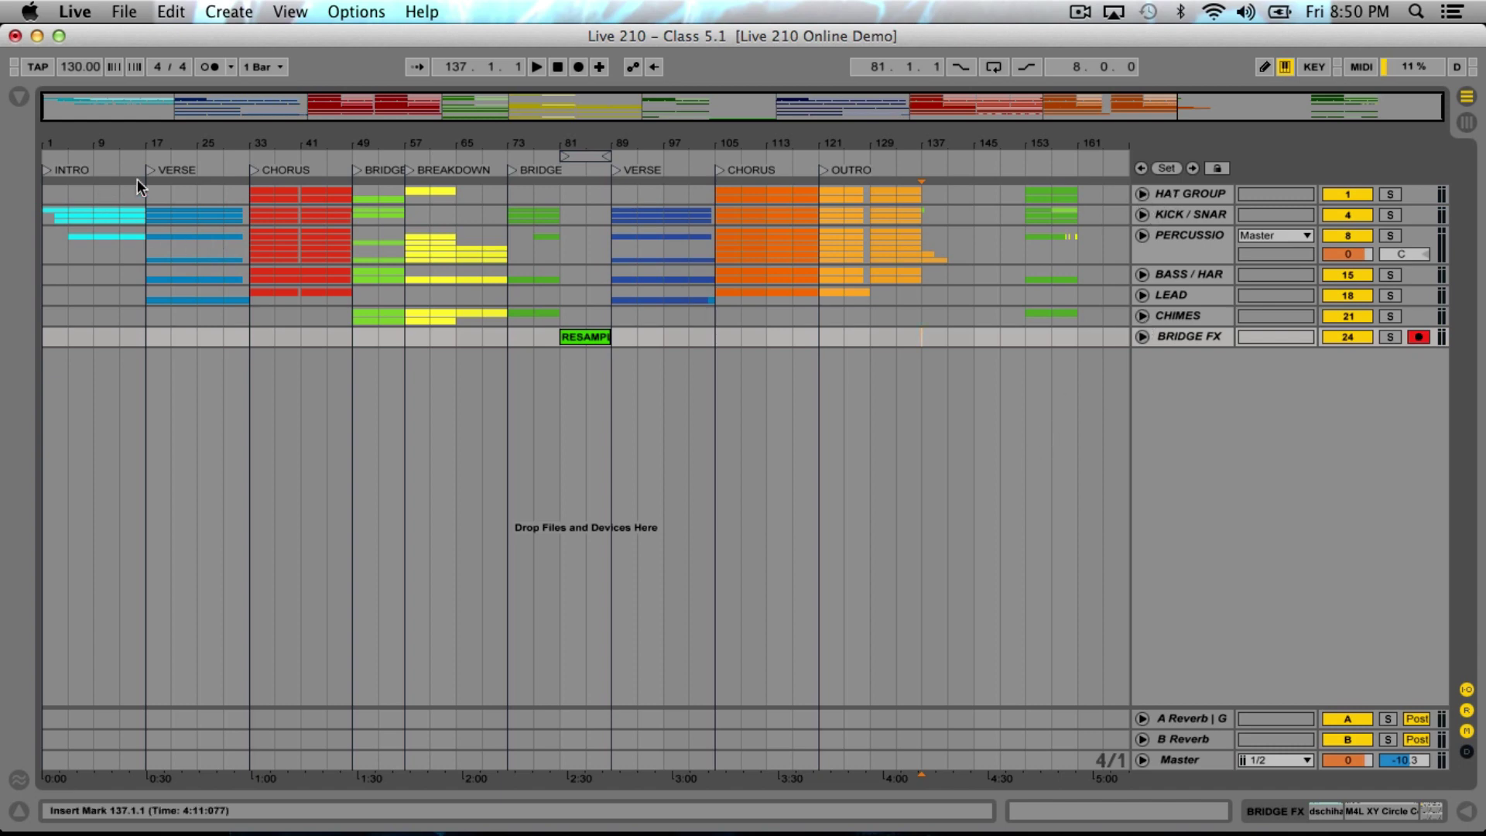
{"action": "left_click", "coordinate": [1143, 194]}
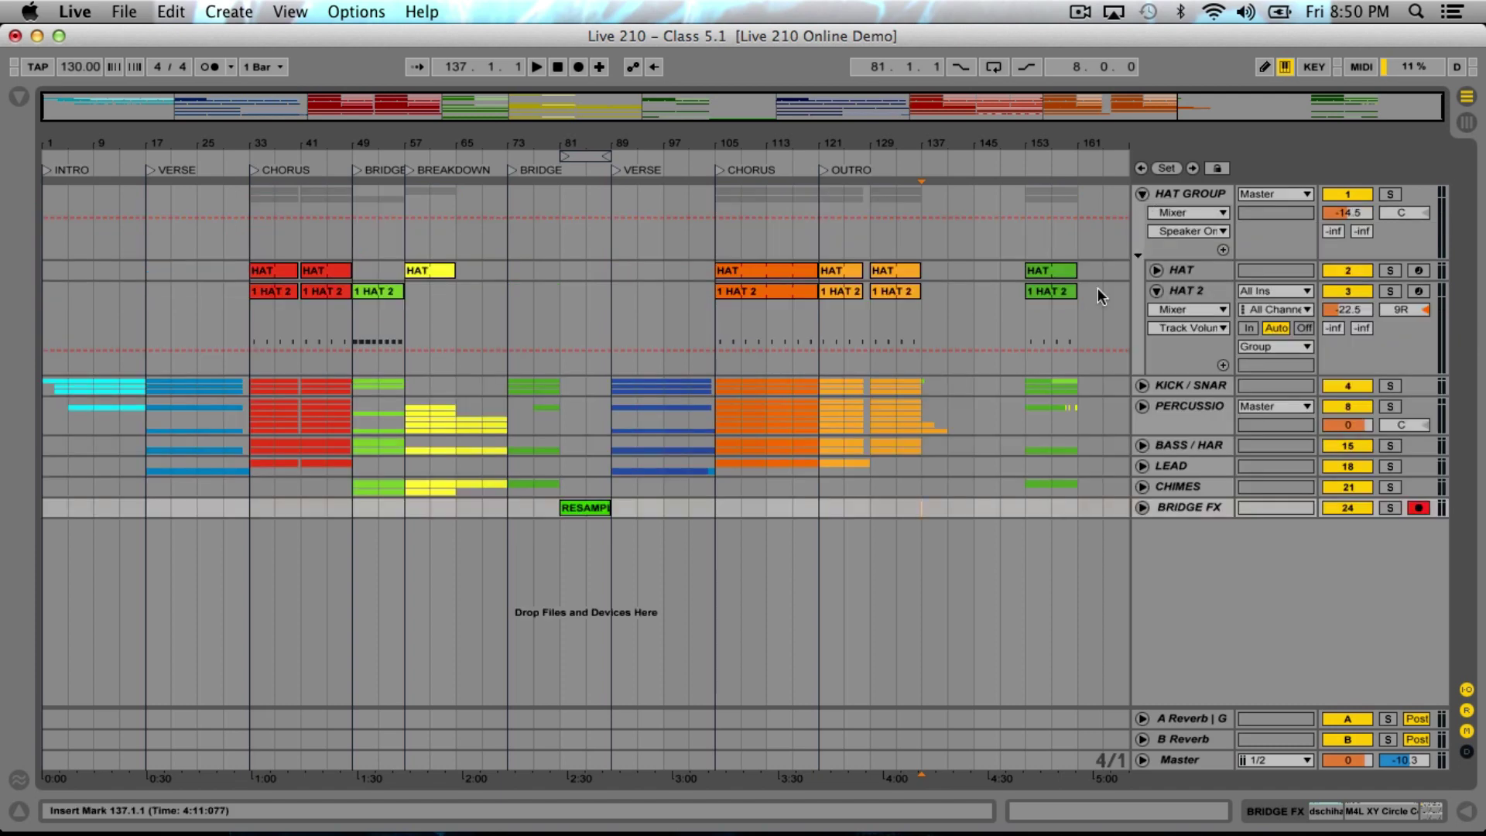
{"action": "left_click", "coordinate": [1143, 386]}
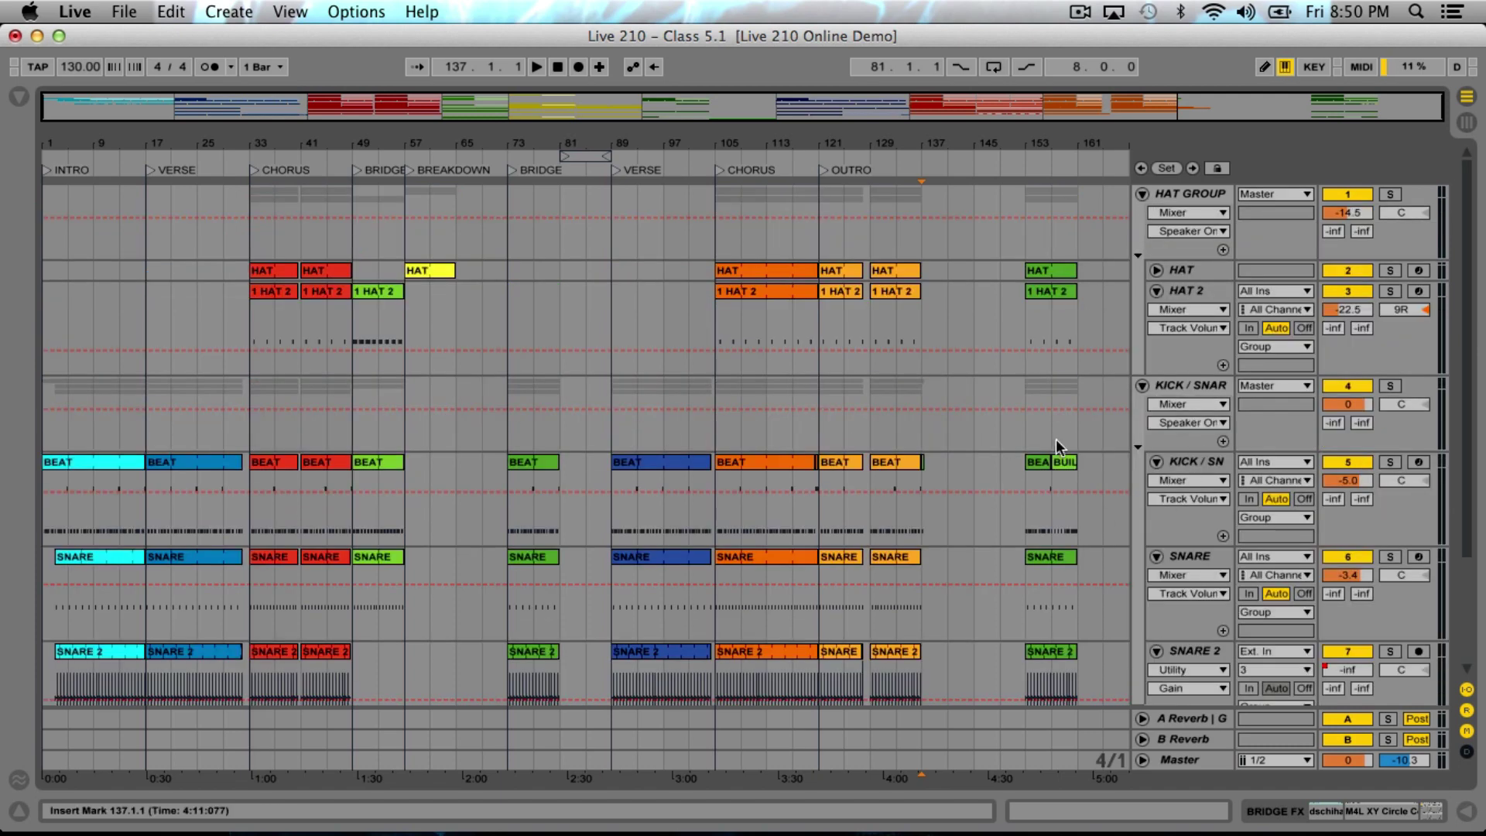
{"action": "left_click", "coordinate": [1157, 500]}
{"action": "scroll", "coordinate": [1163, 500], "scroll_direction": "up", "scroll_amount": 5}
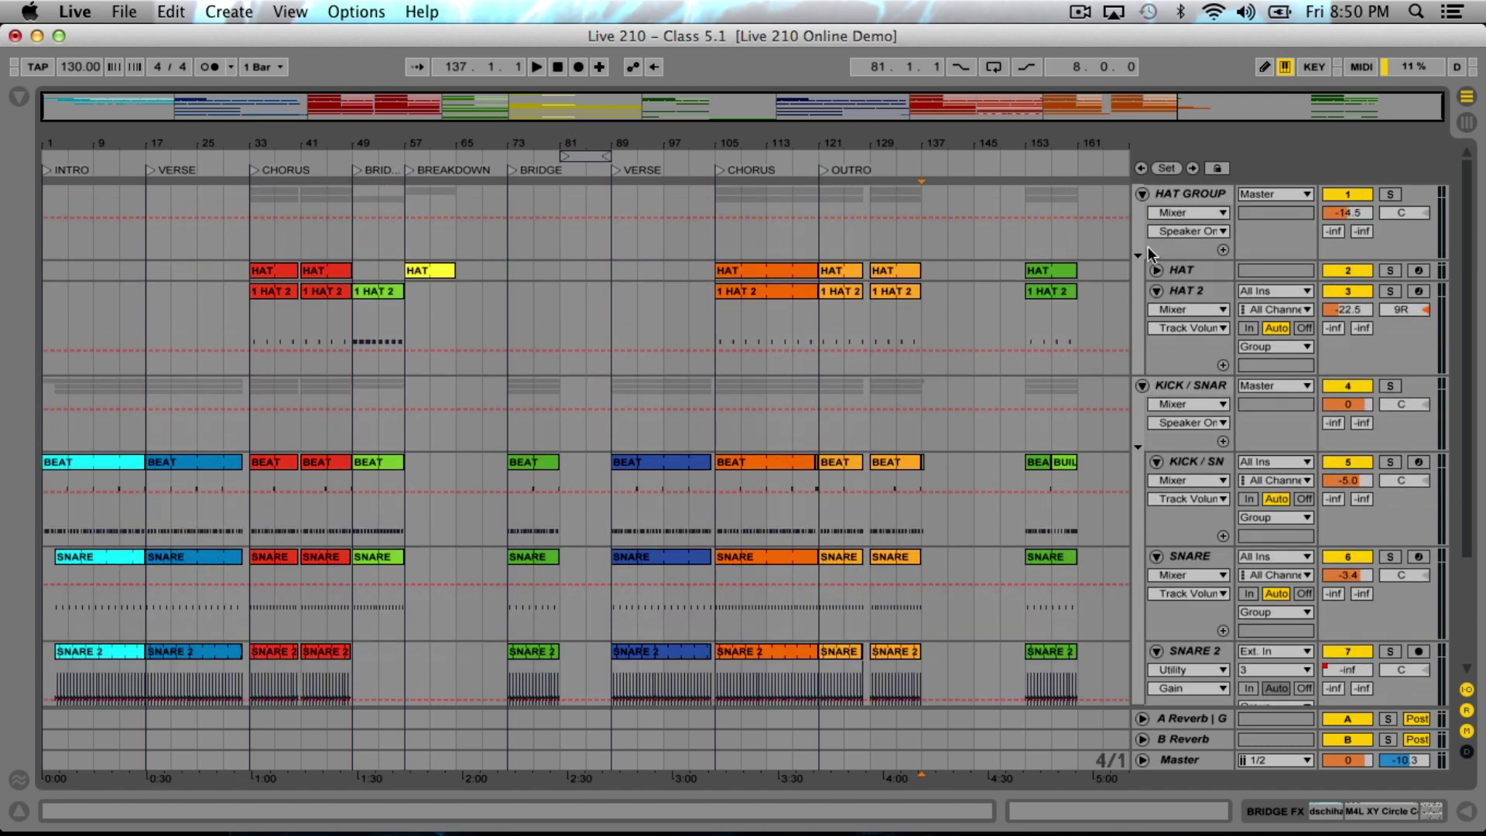
{"action": "left_click", "coordinate": [1142, 194]}
{"action": "left_click", "coordinate": [1142, 215]}
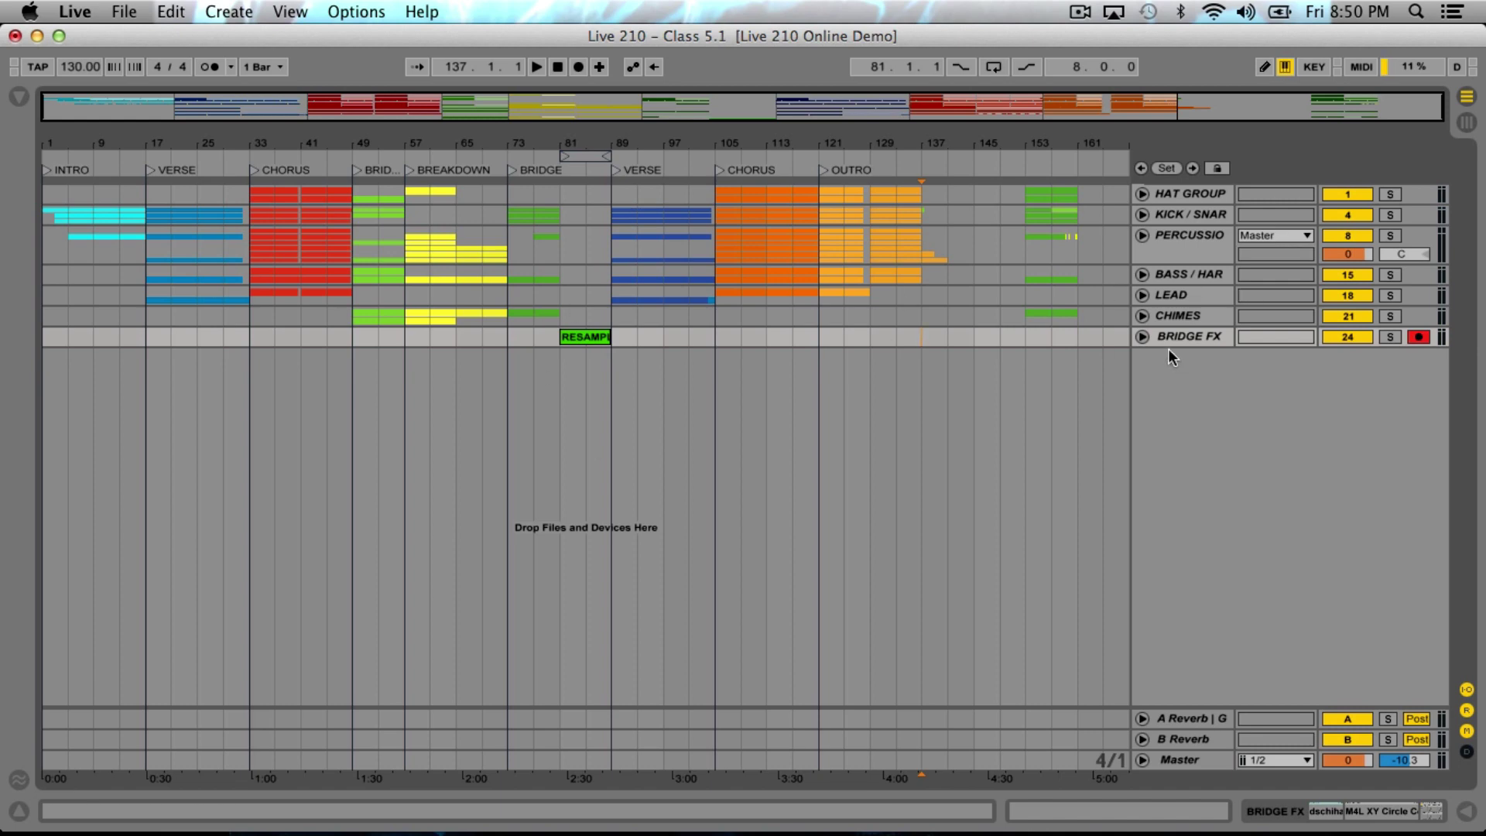
{"action": "left_click", "coordinate": [1187, 193]}
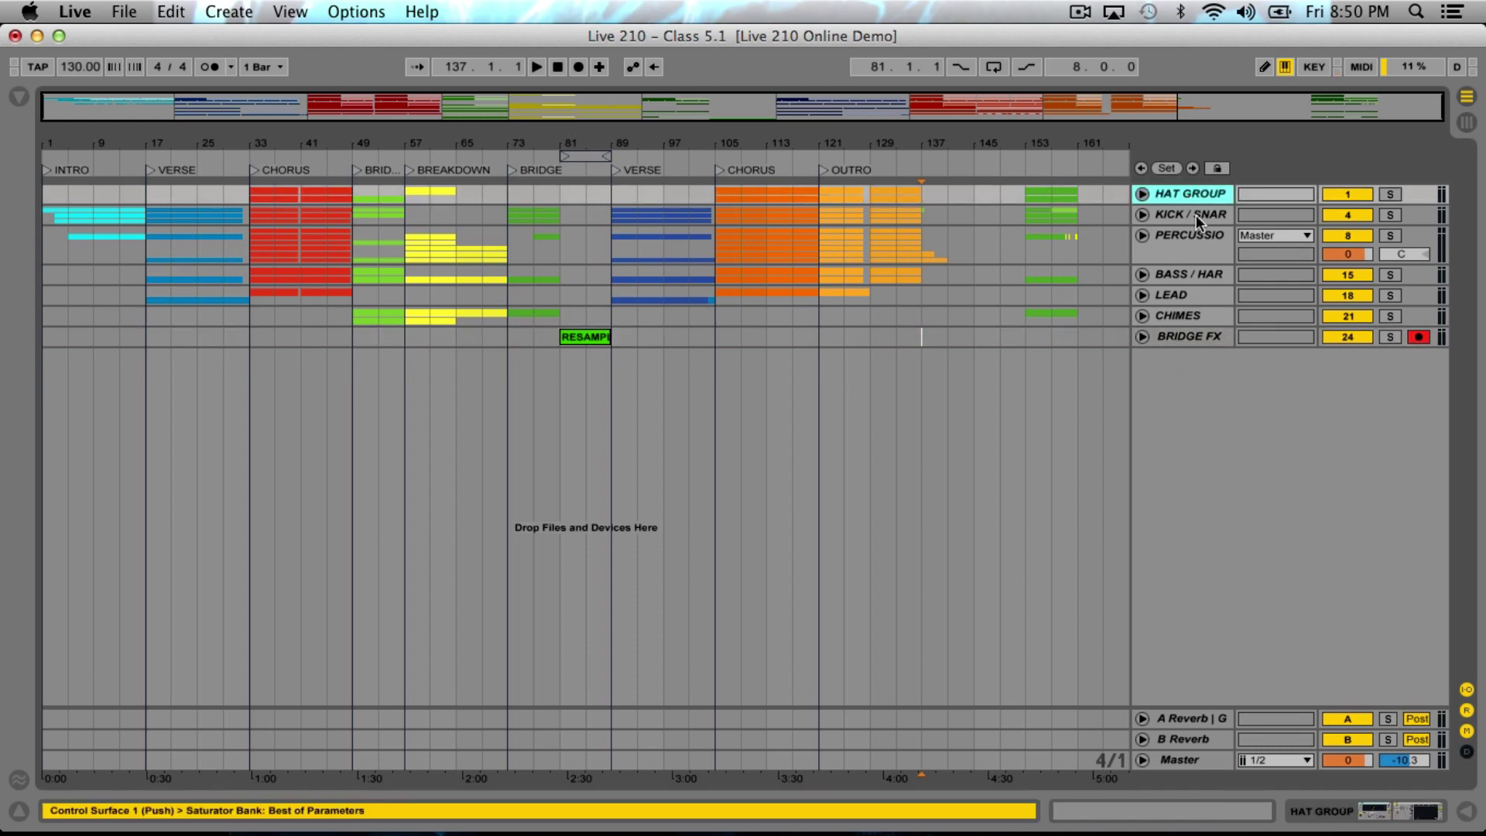
{"action": "left_click", "coordinate": [1196, 215]}
{"action": "left_click", "coordinate": [1196, 248]}
{"action": "left_click", "coordinate": [1205, 276]}
{"action": "left_click", "coordinate": [1200, 315]}
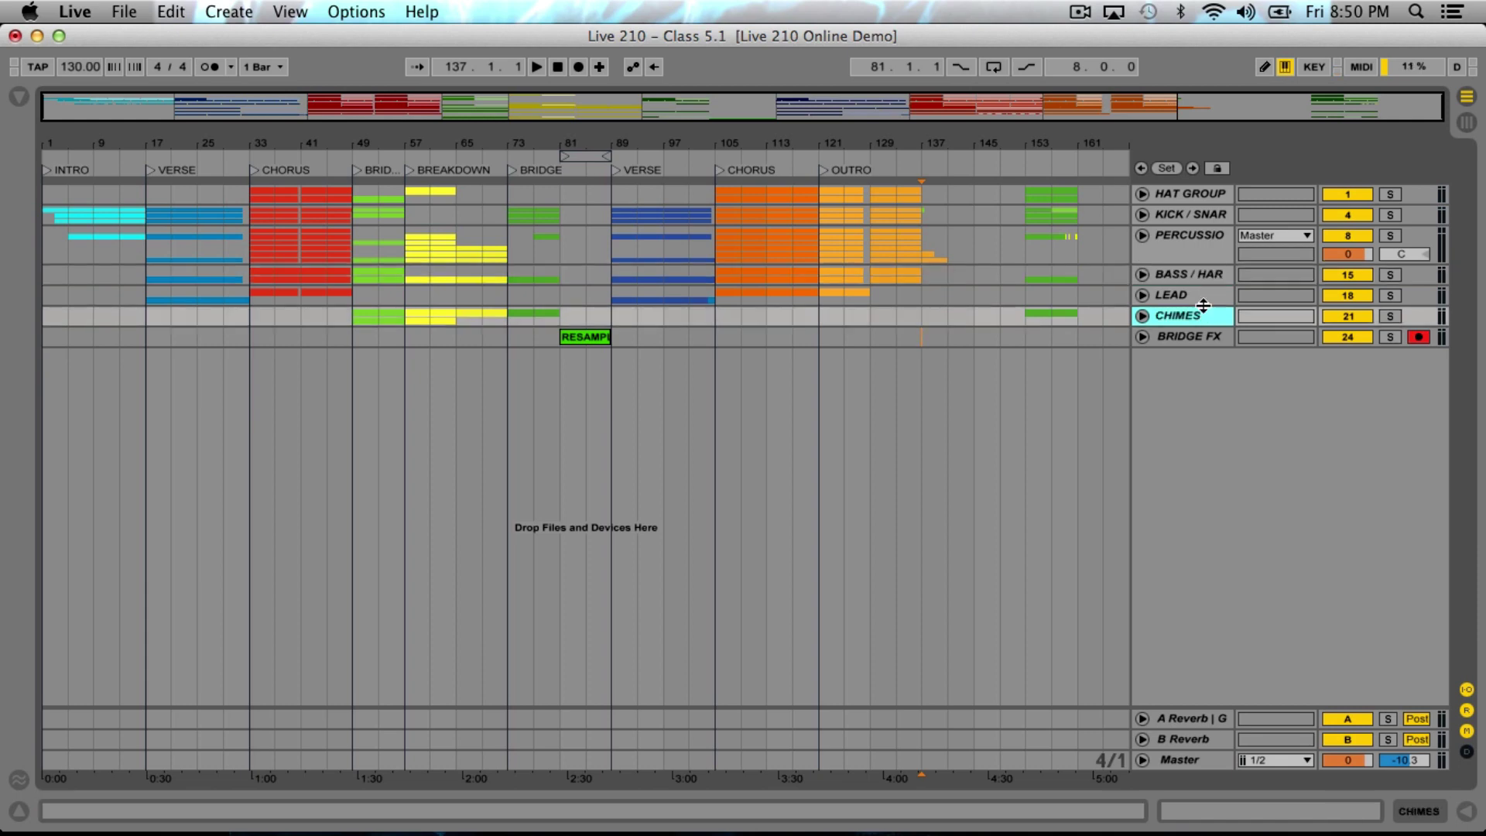
{"action": "left_click", "coordinate": [1199, 334]}
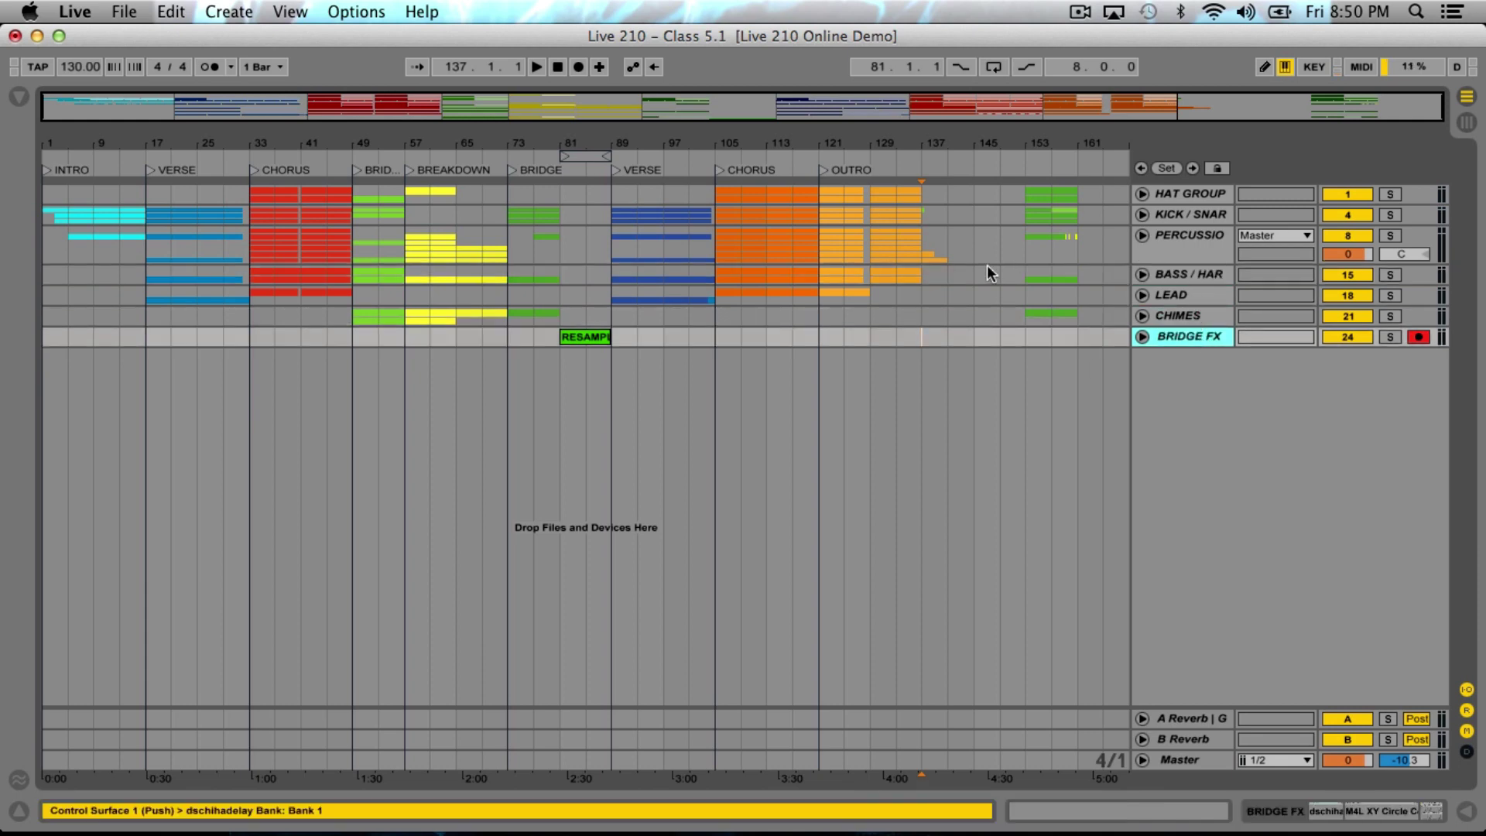
{"action": "left_click", "coordinate": [1172, 193]}
{"action": "left_click", "coordinate": [1176, 215]}
{"action": "left_click", "coordinate": [1183, 243]}
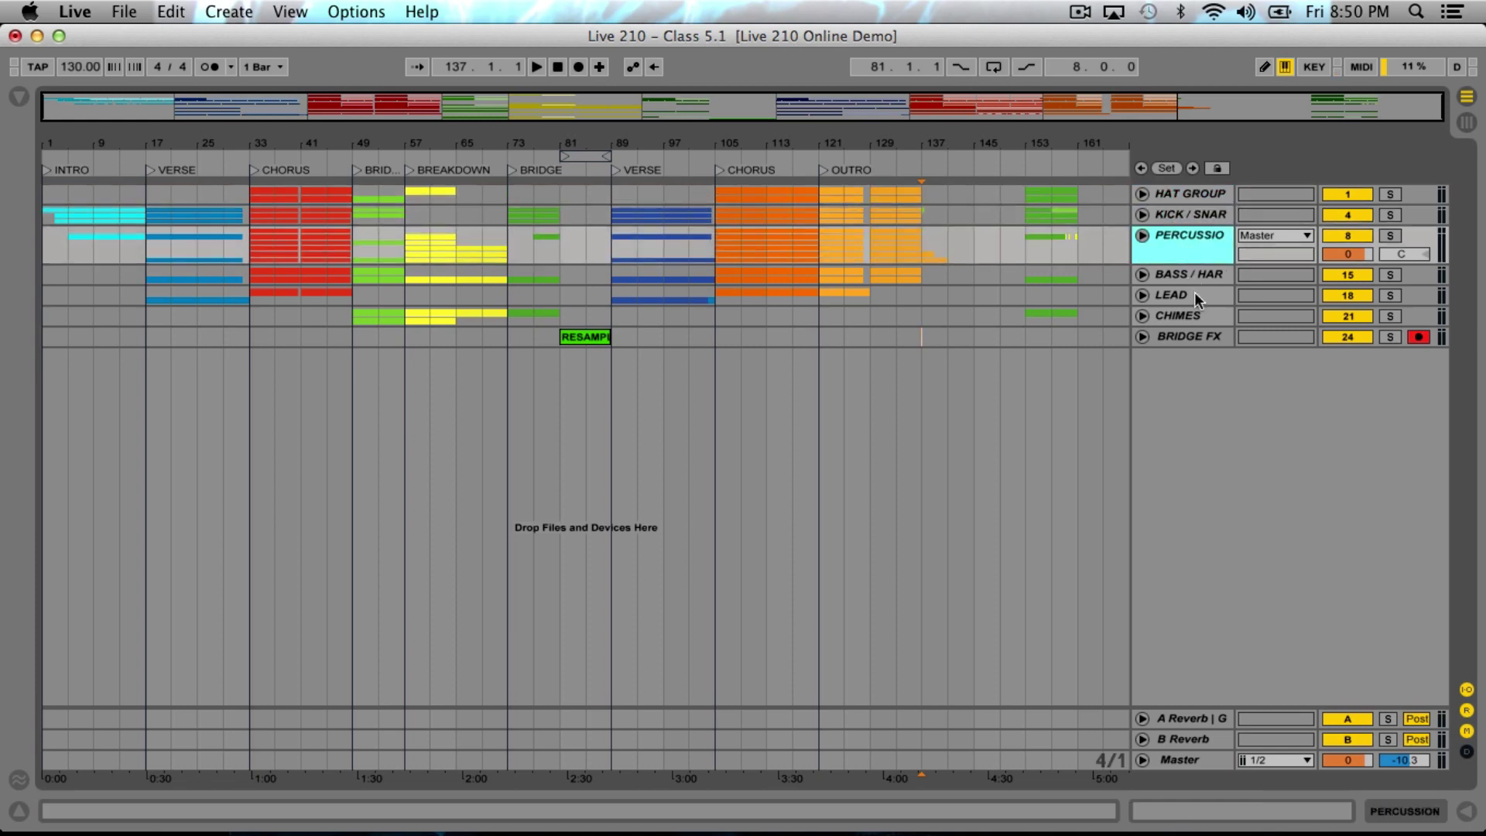
{"action": "left_click", "coordinate": [1183, 192]}
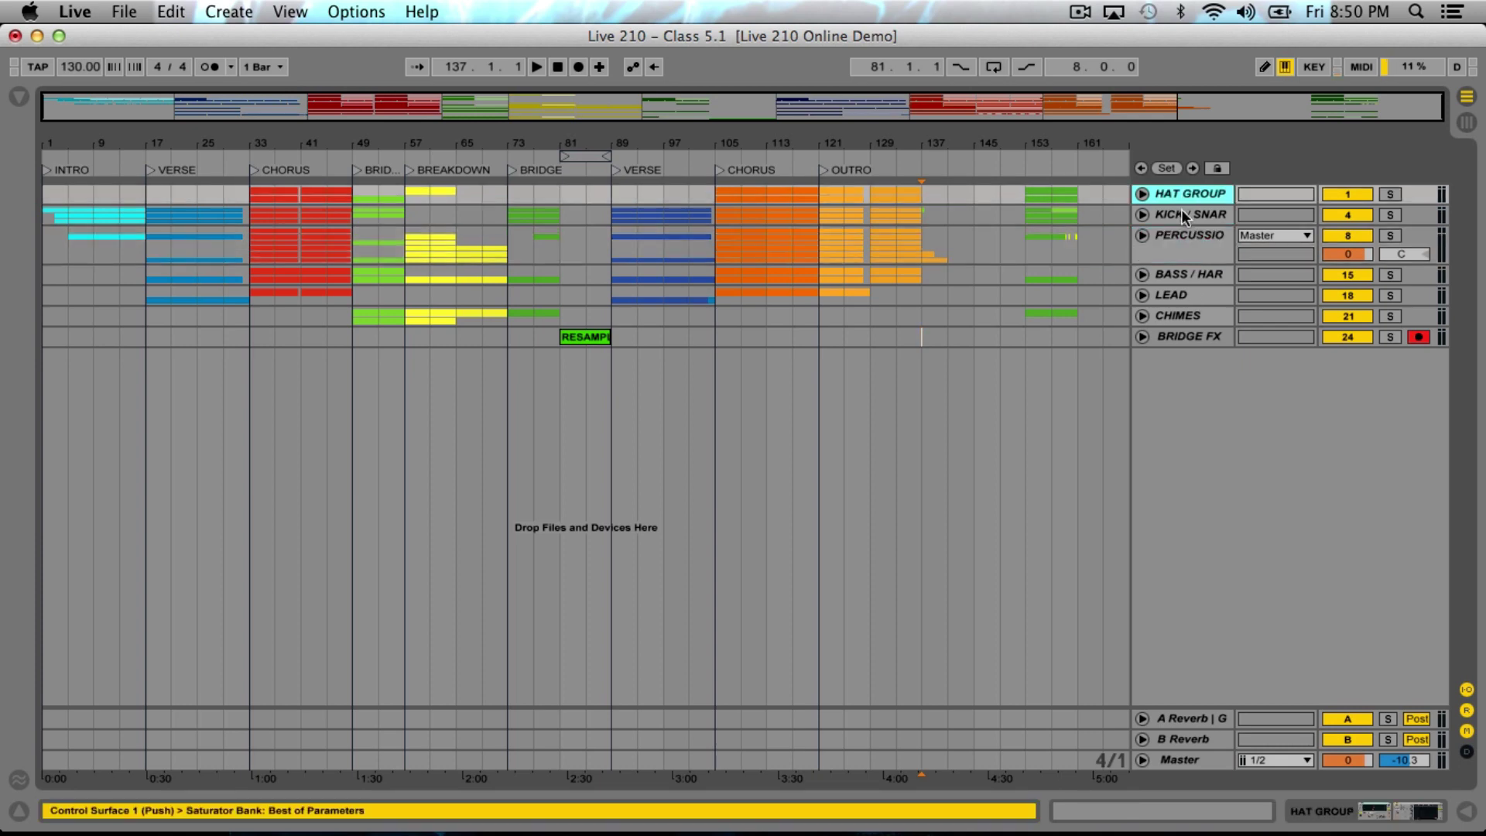
{"action": "left_click", "coordinate": [1181, 215]}
{"action": "left_click", "coordinate": [1181, 234]}
{"action": "left_click", "coordinate": [1183, 274]}
{"action": "left_click", "coordinate": [1181, 295]}
{"action": "left_click", "coordinate": [1188, 313]}
{"action": "left_click", "coordinate": [1215, 336]}
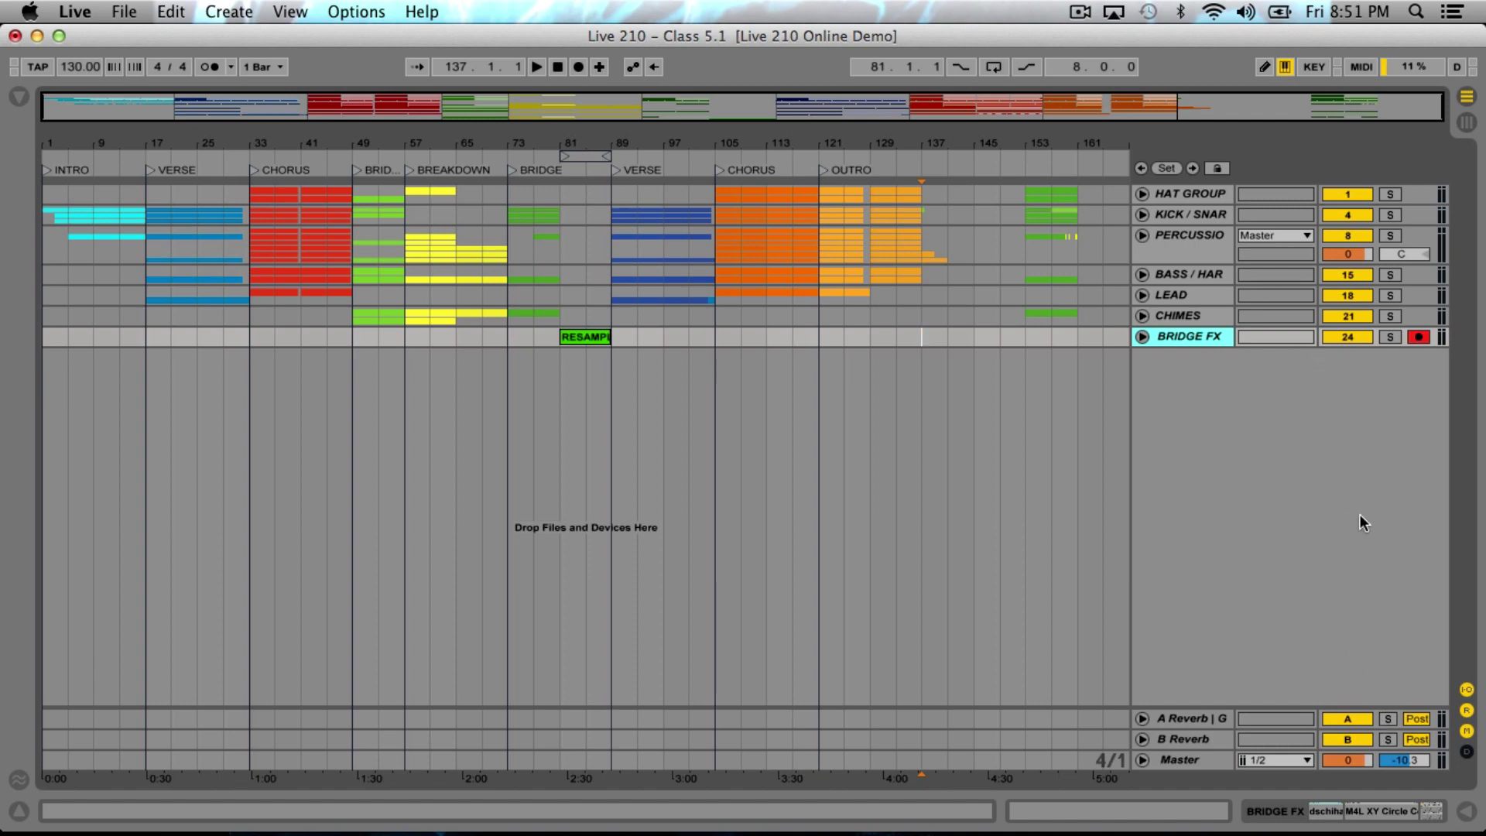
Solo HAT GROUP, stretch the loop brace from bar 1 to bar 142, and select it
{"action": "left_click", "coordinate": [1167, 193]}
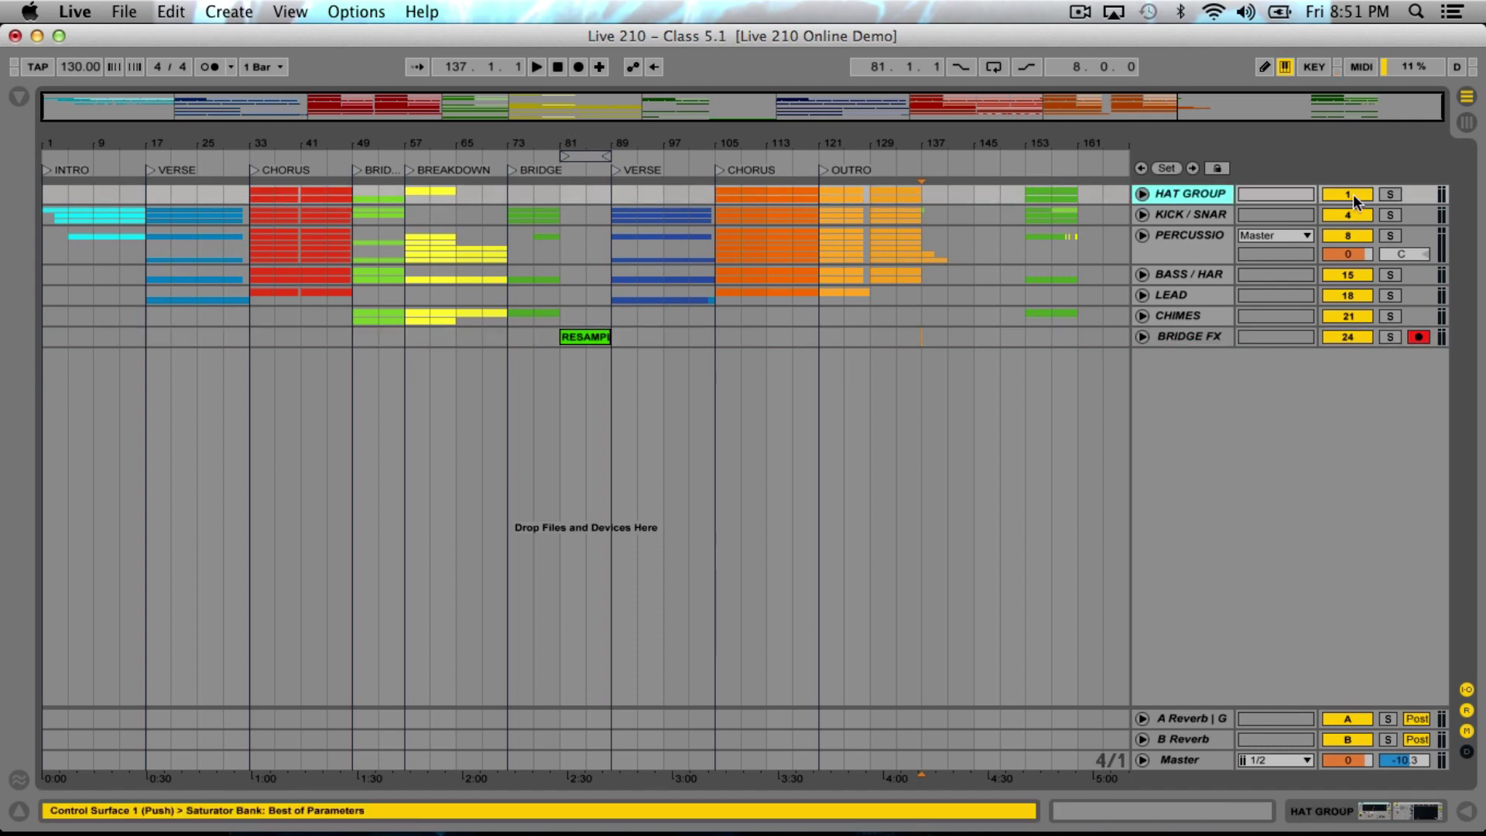
{"action": "left_click", "coordinate": [1377, 194]}
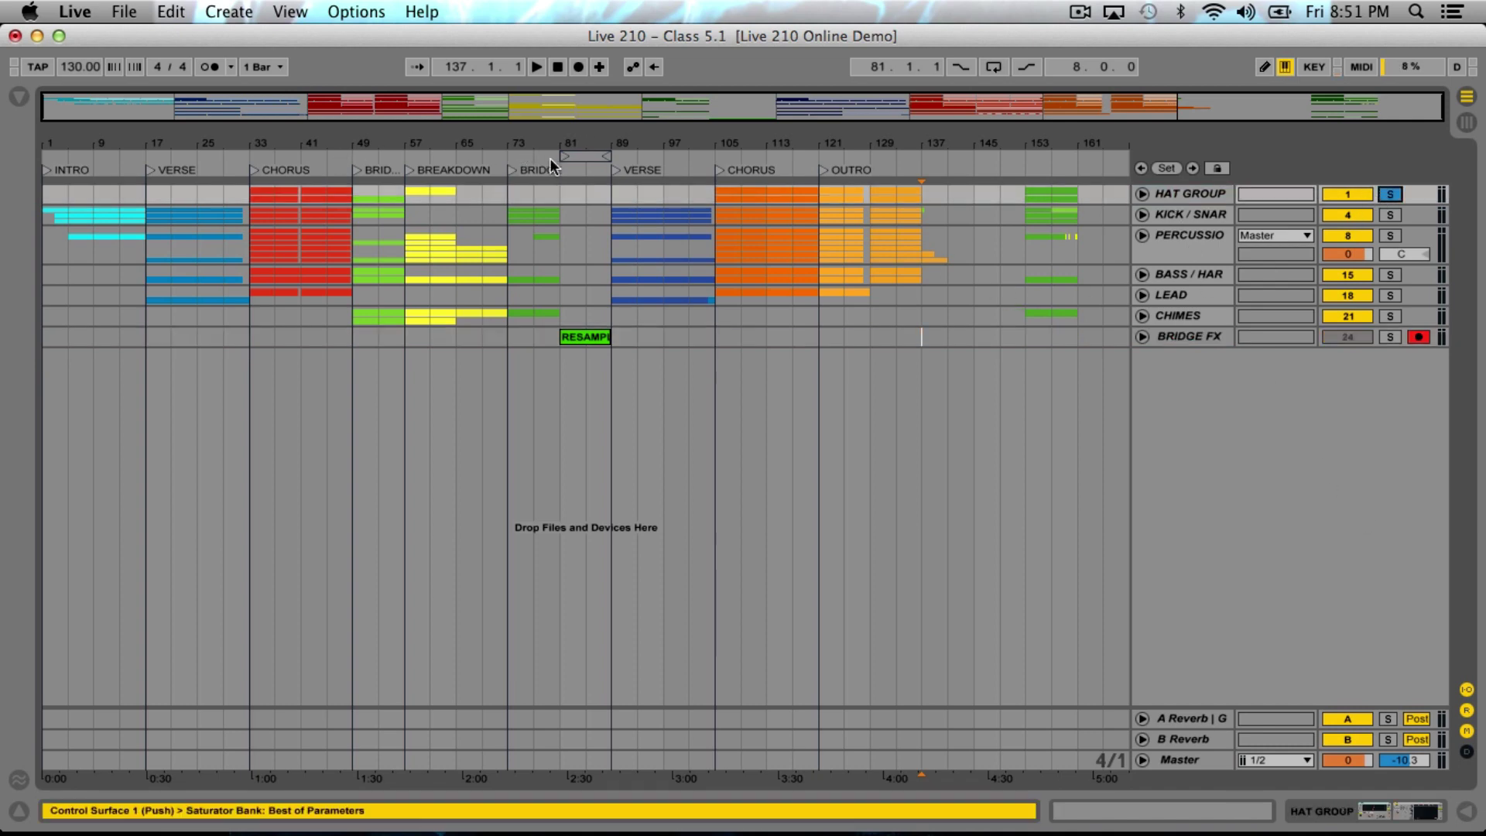
{"action": "left_click_drag", "start_coordinate": [561, 156], "coordinate": [44, 156]}
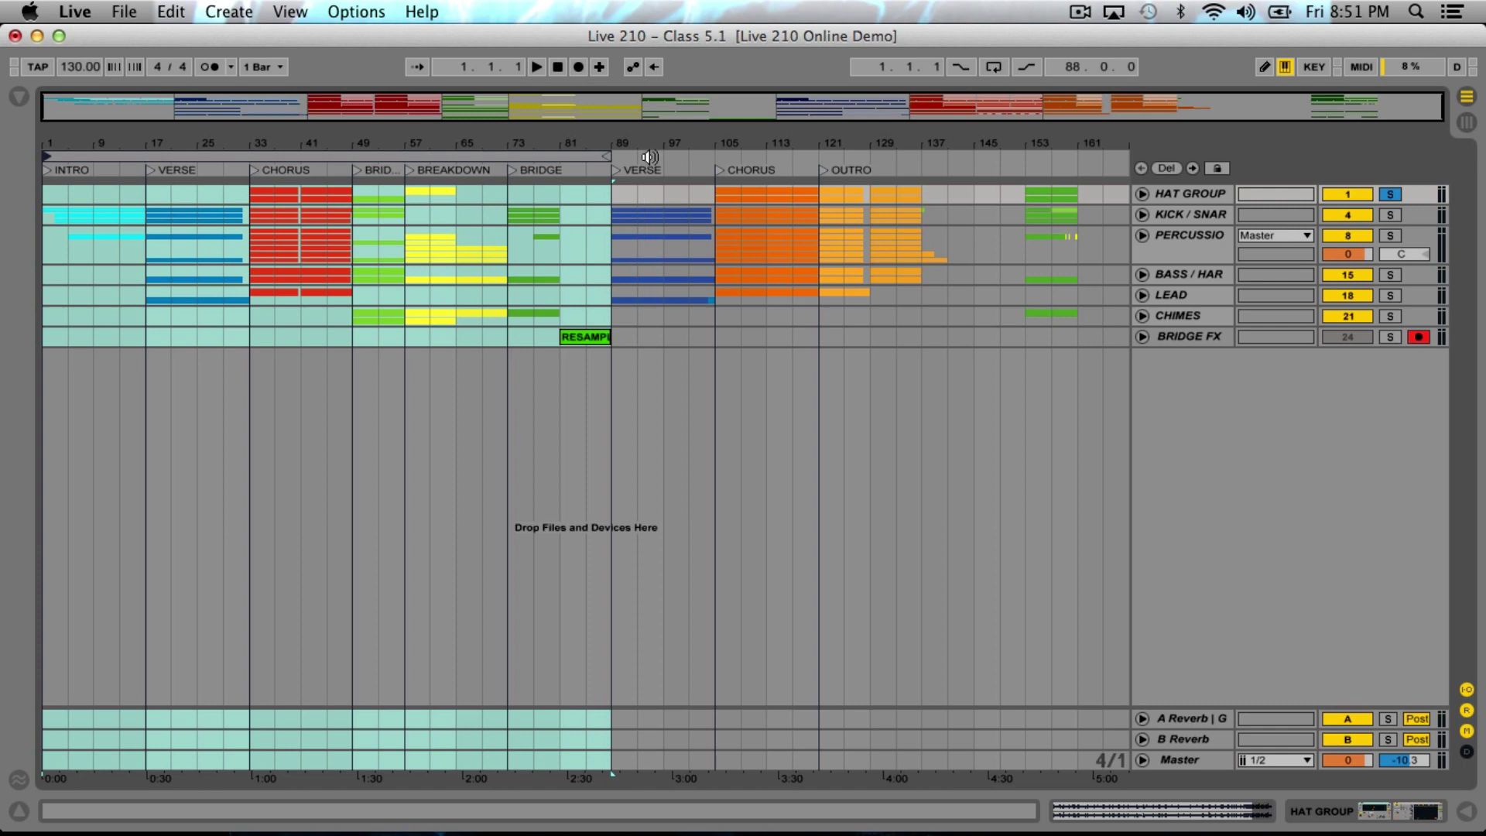
{"action": "left_click_drag", "start_coordinate": [608, 160], "coordinate": [982, 246]}
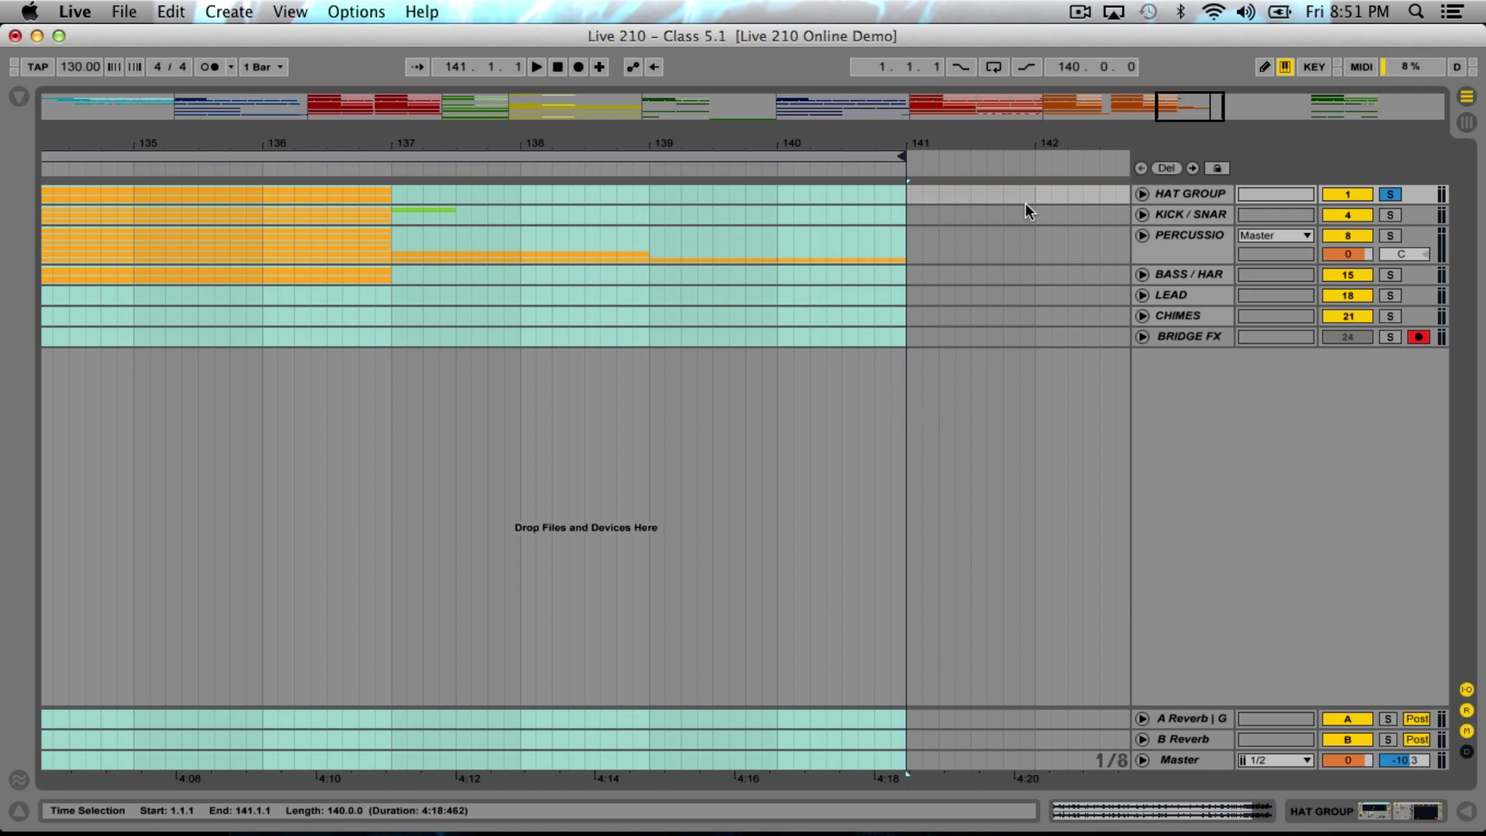
{"action": "mouse_move", "coordinate": [957, 144]}
{"action": "left_mouse_down"}
{"action": "mouse_move", "coordinate": [929, 134]}
{"action": "mouse_move", "coordinate": [920, 166]}
{"action": "mouse_move", "coordinate": [960, 166]}
{"action": "left_mouse_up"}
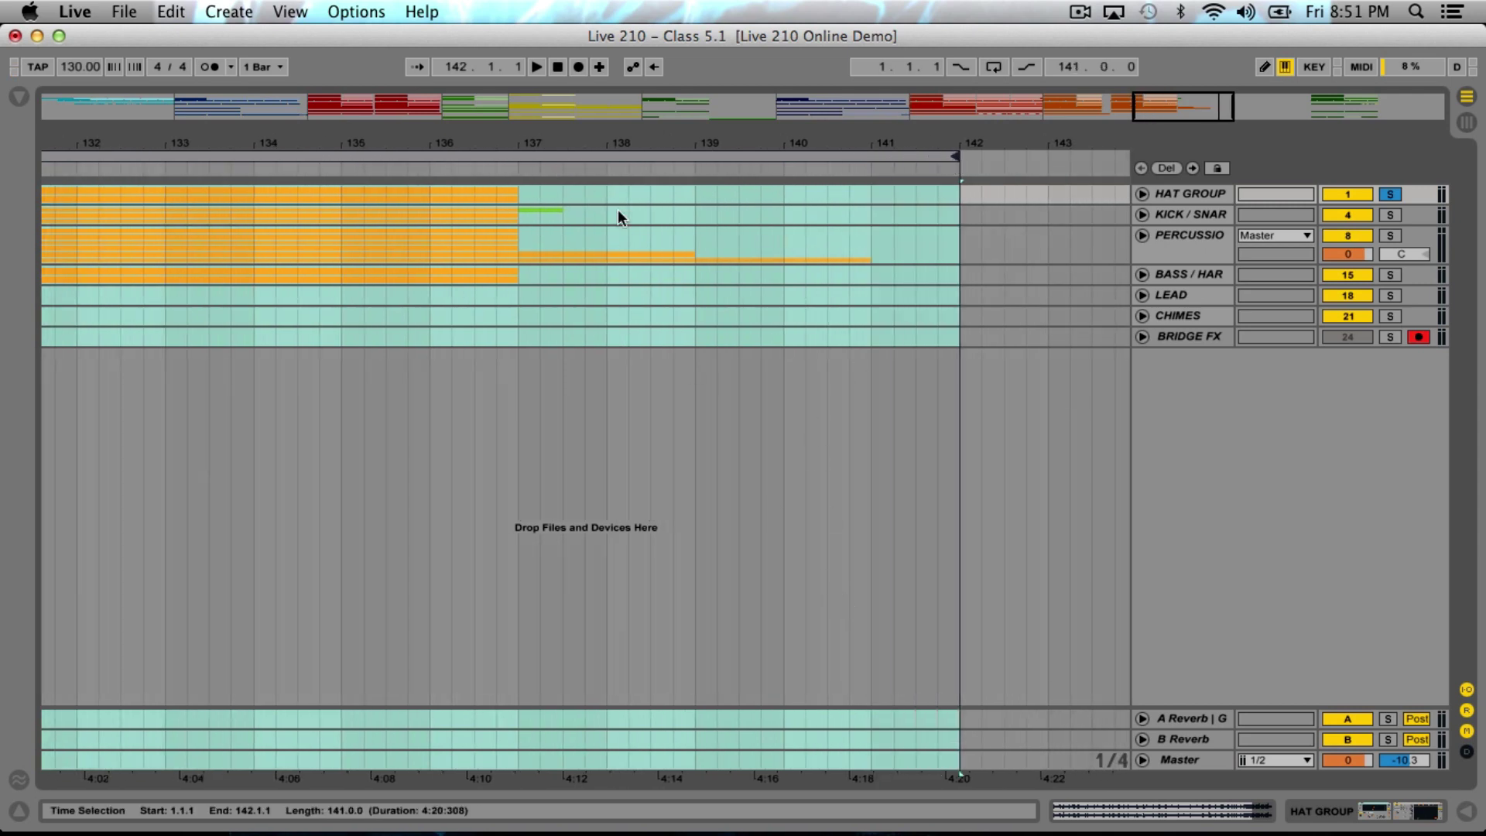
{"action": "left_click_drag", "start_coordinate": [790, 119], "coordinate": [933, 224]}
{"action": "left_click", "coordinate": [1215, 192]}
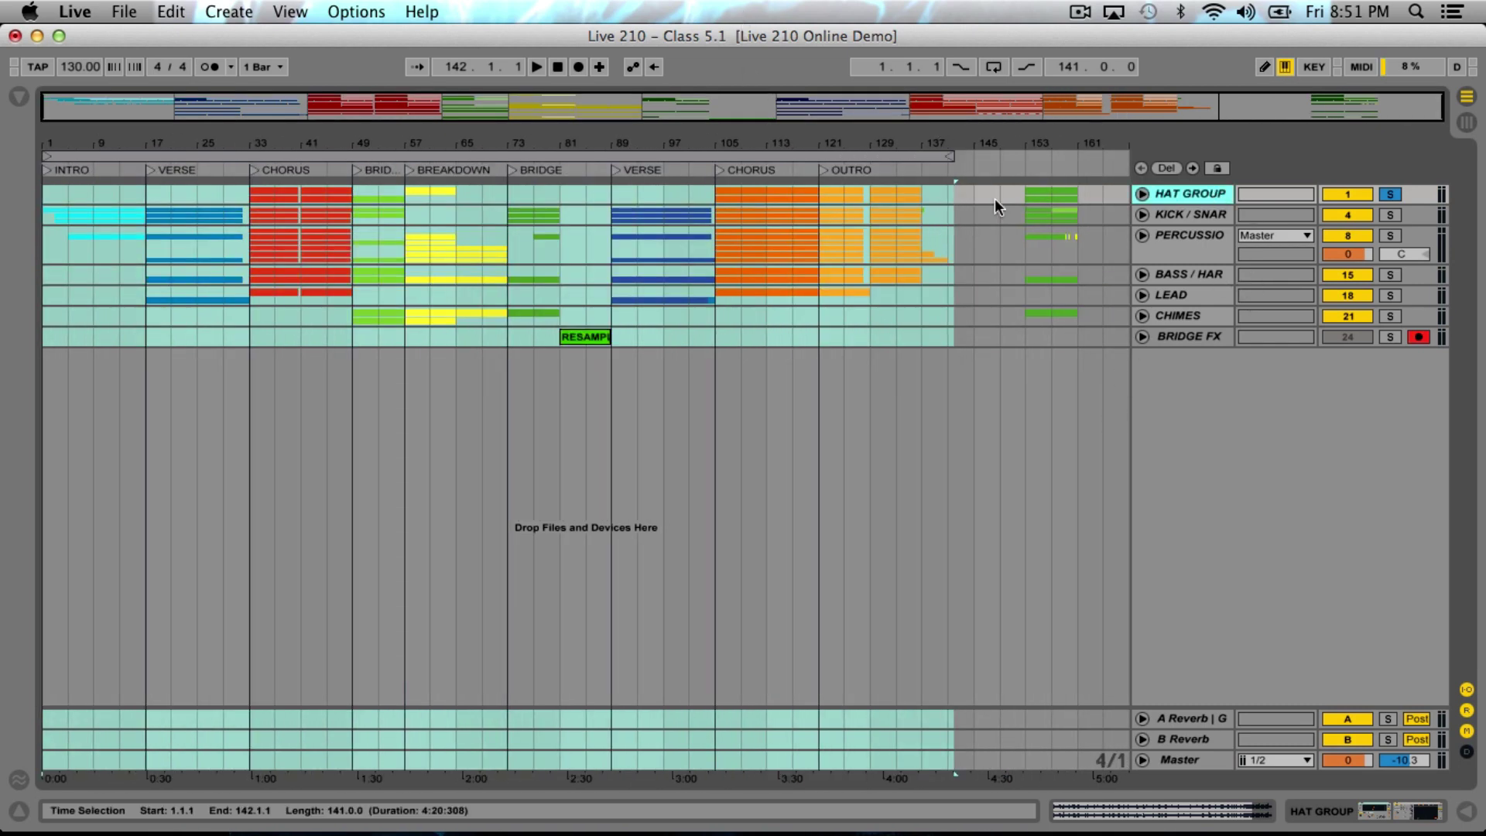
{"action": "left_click", "coordinate": [831, 336]}
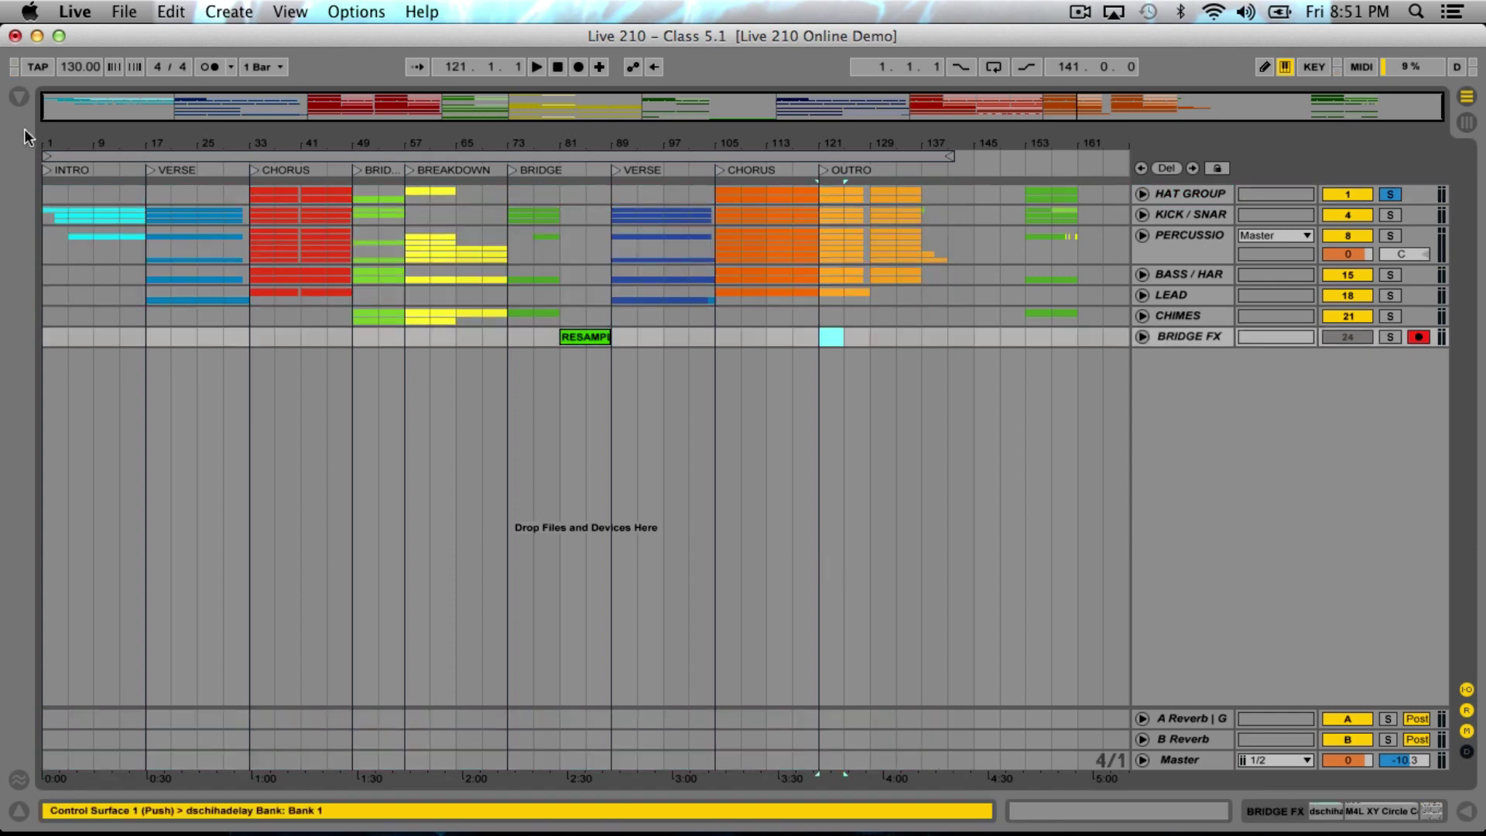
{"action": "left_click", "coordinate": [920, 156]}
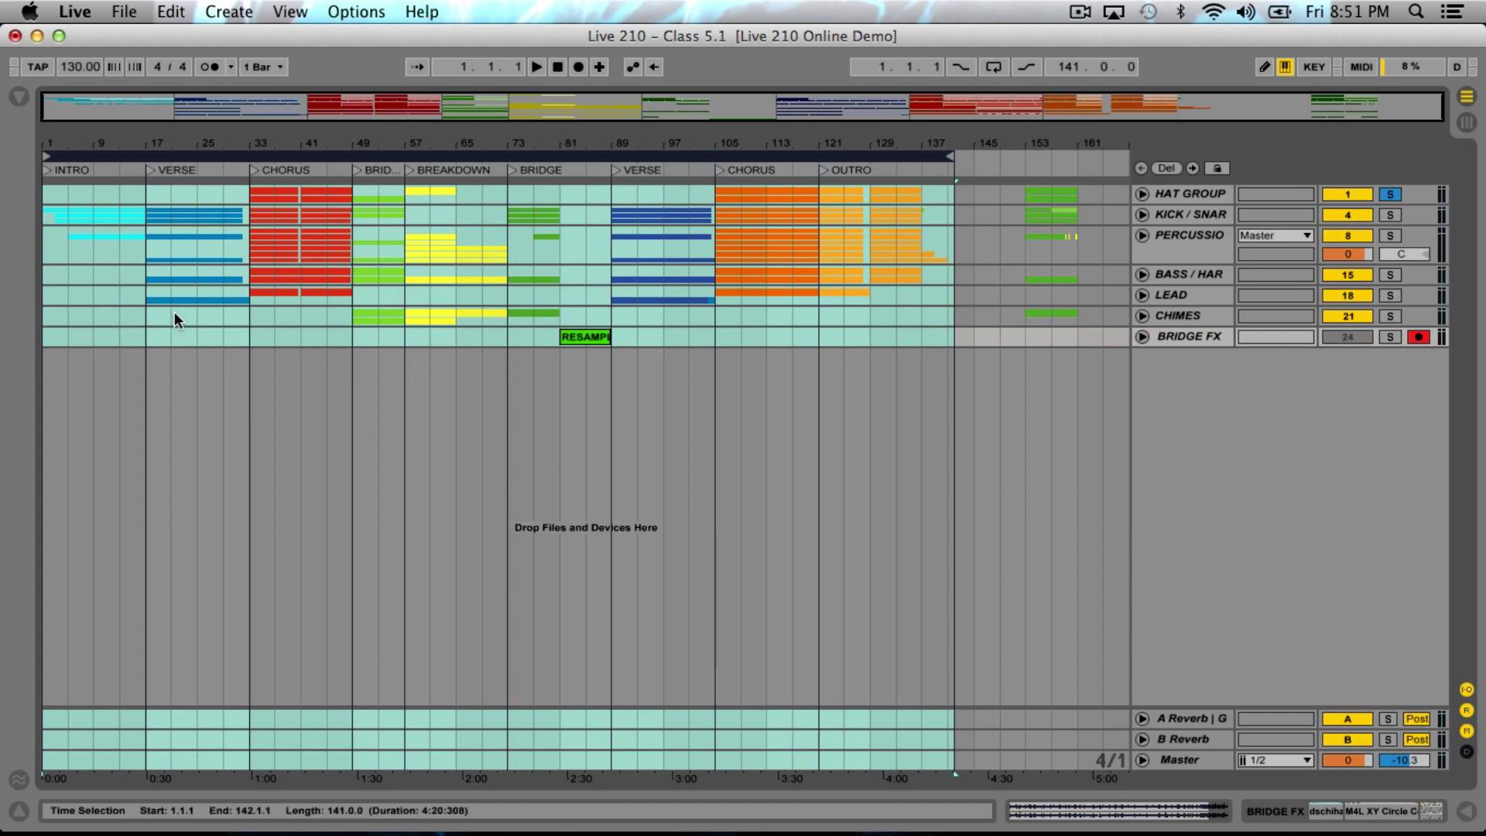
Open Export Audio/Video with 44100 Hz sample rate, 32-bit depth and Analysis File off
{"action": "left_click", "coordinate": [142, 8]}
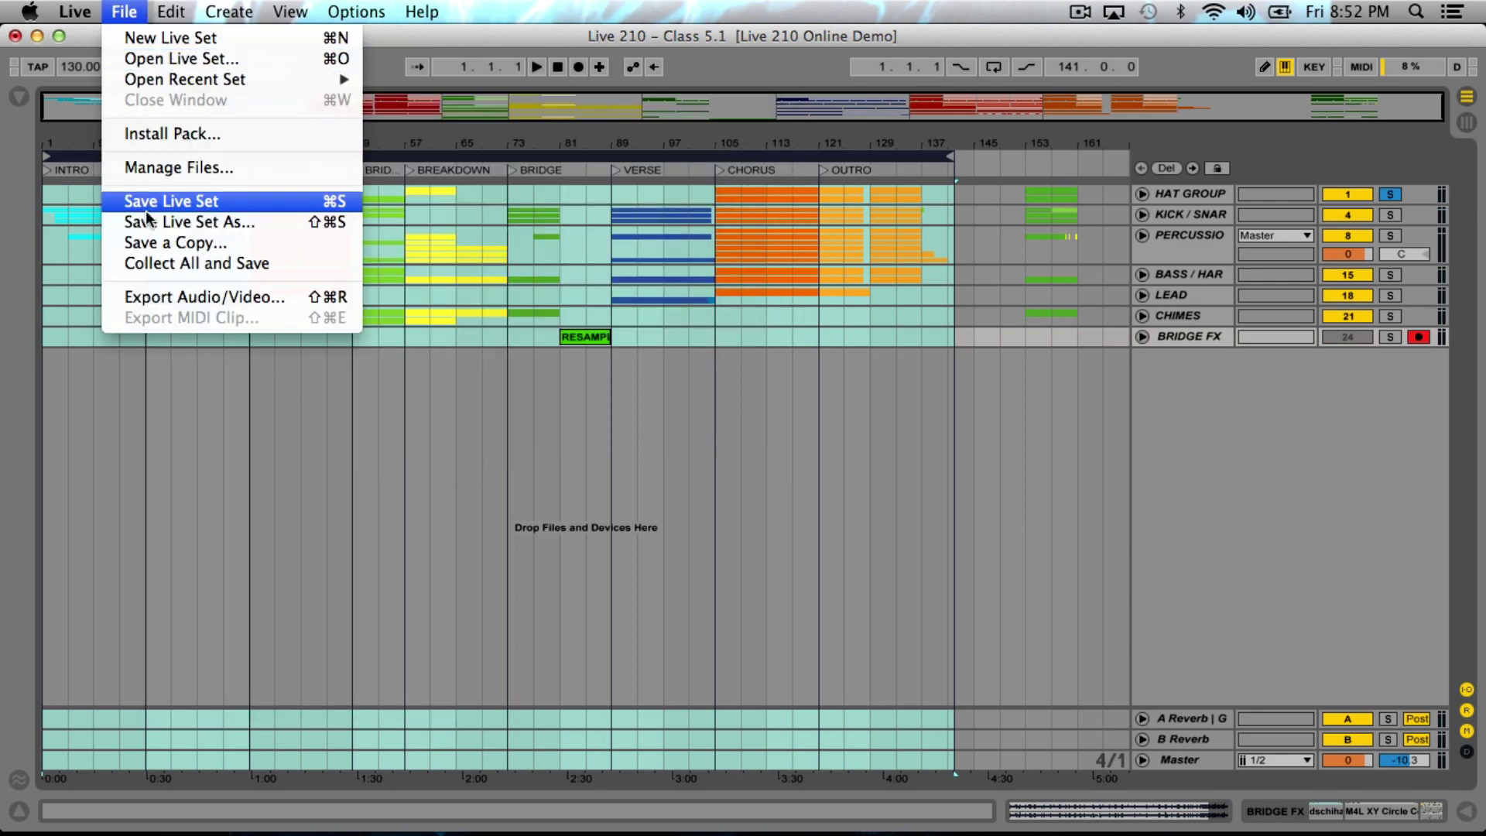
{"action": "left_click", "coordinate": [161, 297]}
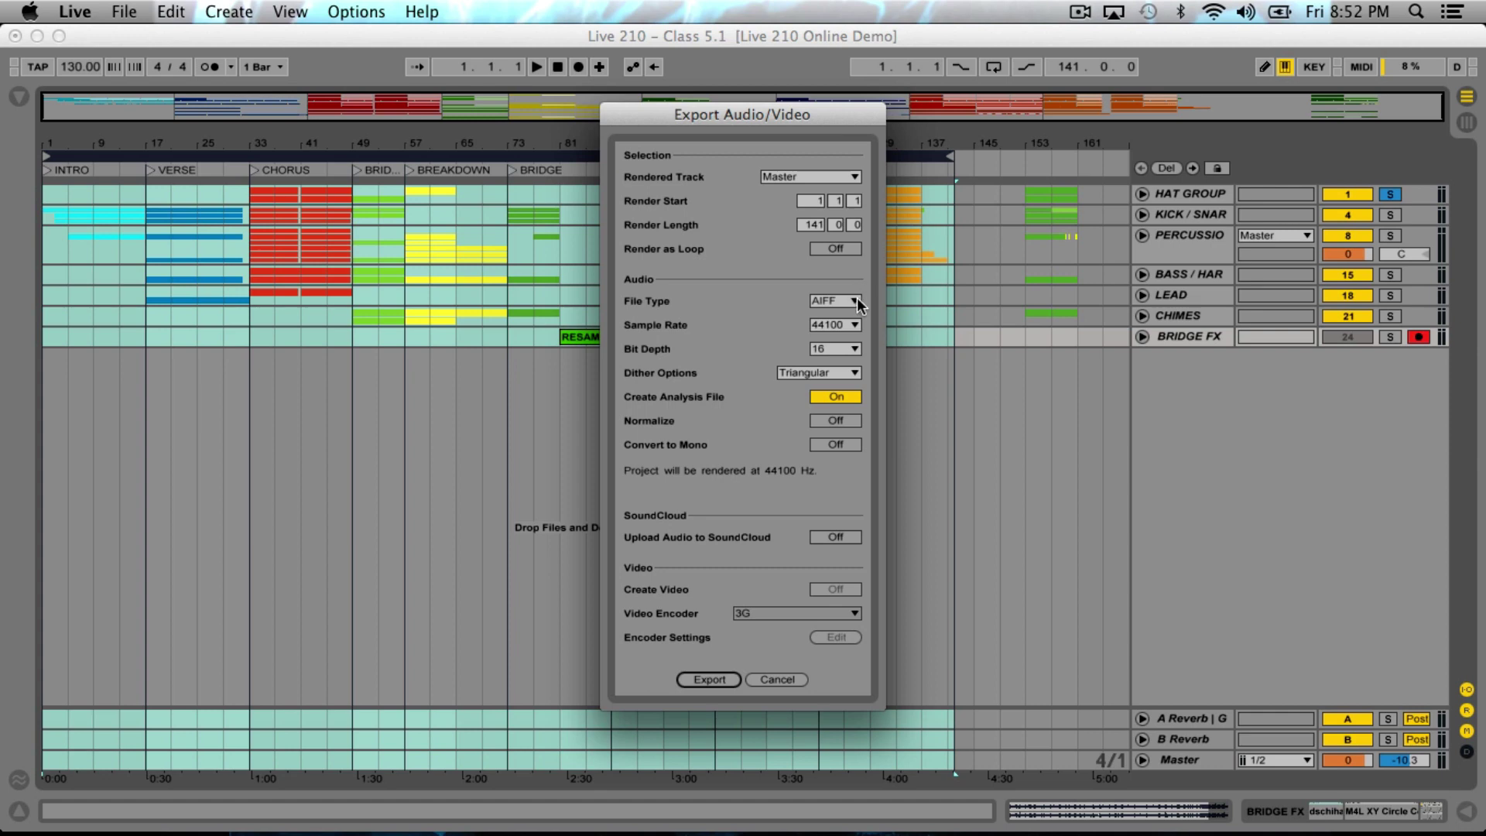
{"action": "left_click", "coordinate": [856, 326]}
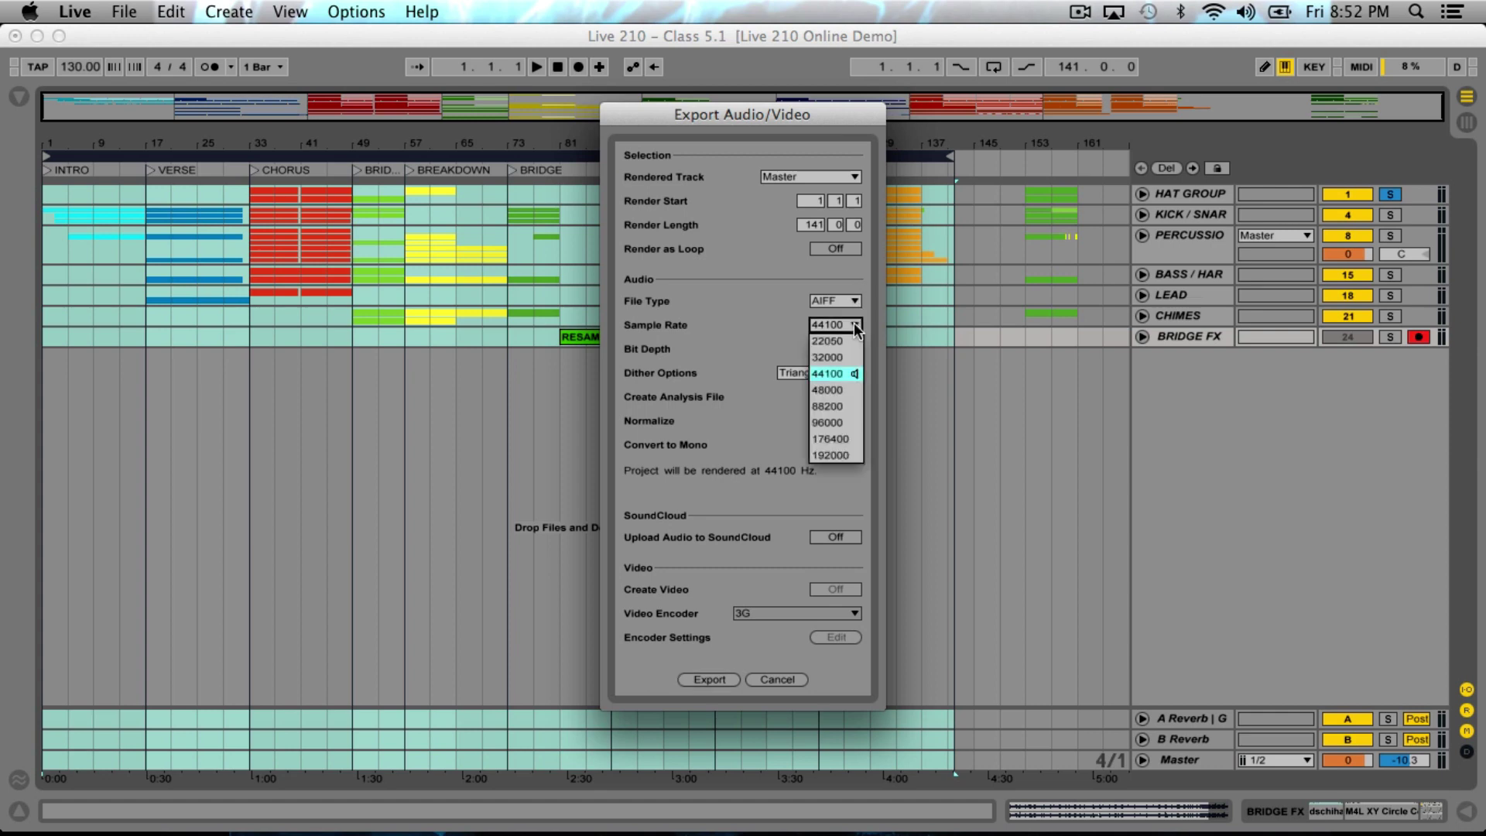
{"action": "left_click", "coordinate": [853, 322]}
{"action": "left_click", "coordinate": [852, 349]}
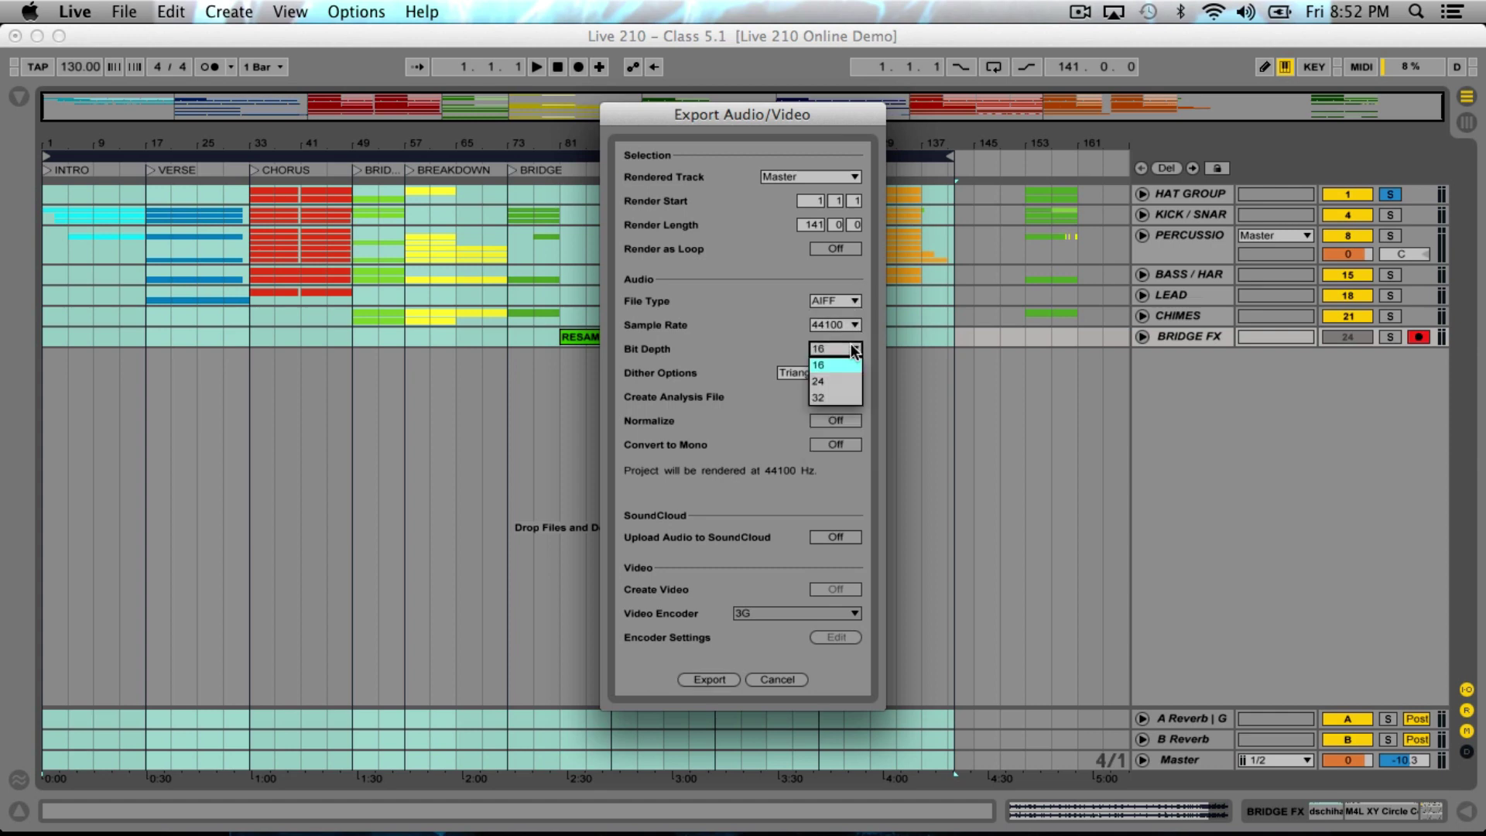
{"action": "left_click", "coordinate": [836, 398]}
{"action": "left_click", "coordinate": [836, 397]}
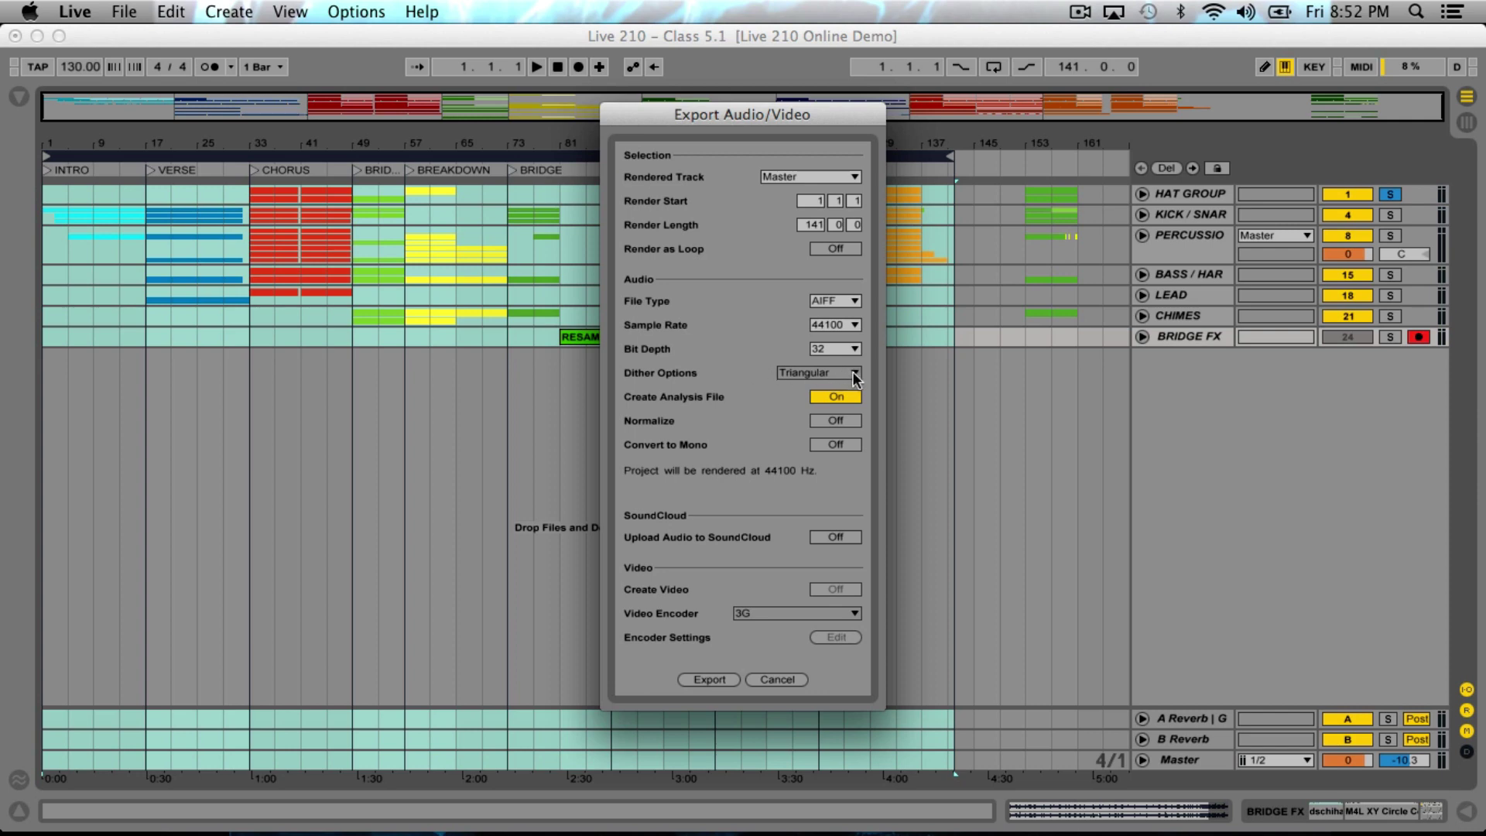
{"action": "left_click", "coordinate": [833, 398]}
Recheck the WAV export at 44100 Hz, choose No Dither, and keep 32-bit depth
{"action": "left_click", "coordinate": [843, 301]}
{"action": "left_click", "coordinate": [851, 324]}
{"action": "left_click", "coordinate": [848, 368]}
{"action": "left_click", "coordinate": [848, 350]}
{"action": "left_click", "coordinate": [844, 380]}
{"action": "left_click", "coordinate": [839, 375]}
{"action": "left_click", "coordinate": [824, 389]}
{"action": "left_click", "coordinate": [834, 374]}
{"action": "left_click", "coordinate": [836, 389]}
{"action": "left_click", "coordinate": [842, 350]}
{"action": "left_click", "coordinate": [838, 392]}
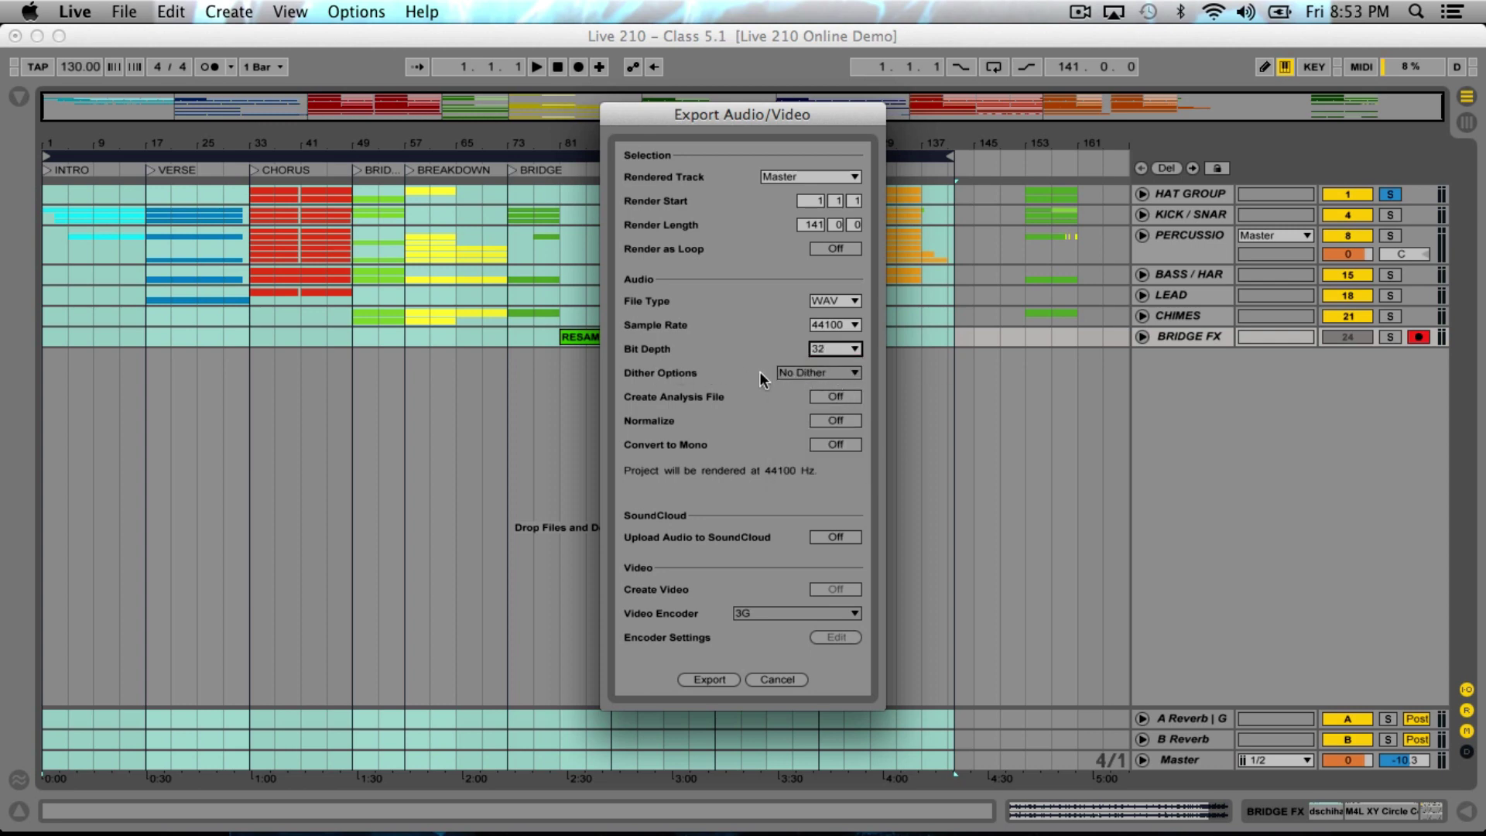
{"action": "left_click", "coordinate": [891, 377]}
Cancel the export, deactivate reverb returns A and B, then reopen Export with HAT GROUP selected
{"action": "left_click", "coordinate": [842, 347]}
{"action": "left_click", "coordinate": [798, 681]}
{"action": "left_click", "coordinate": [1362, 719]}
{"action": "left_click", "coordinate": [1357, 739]}
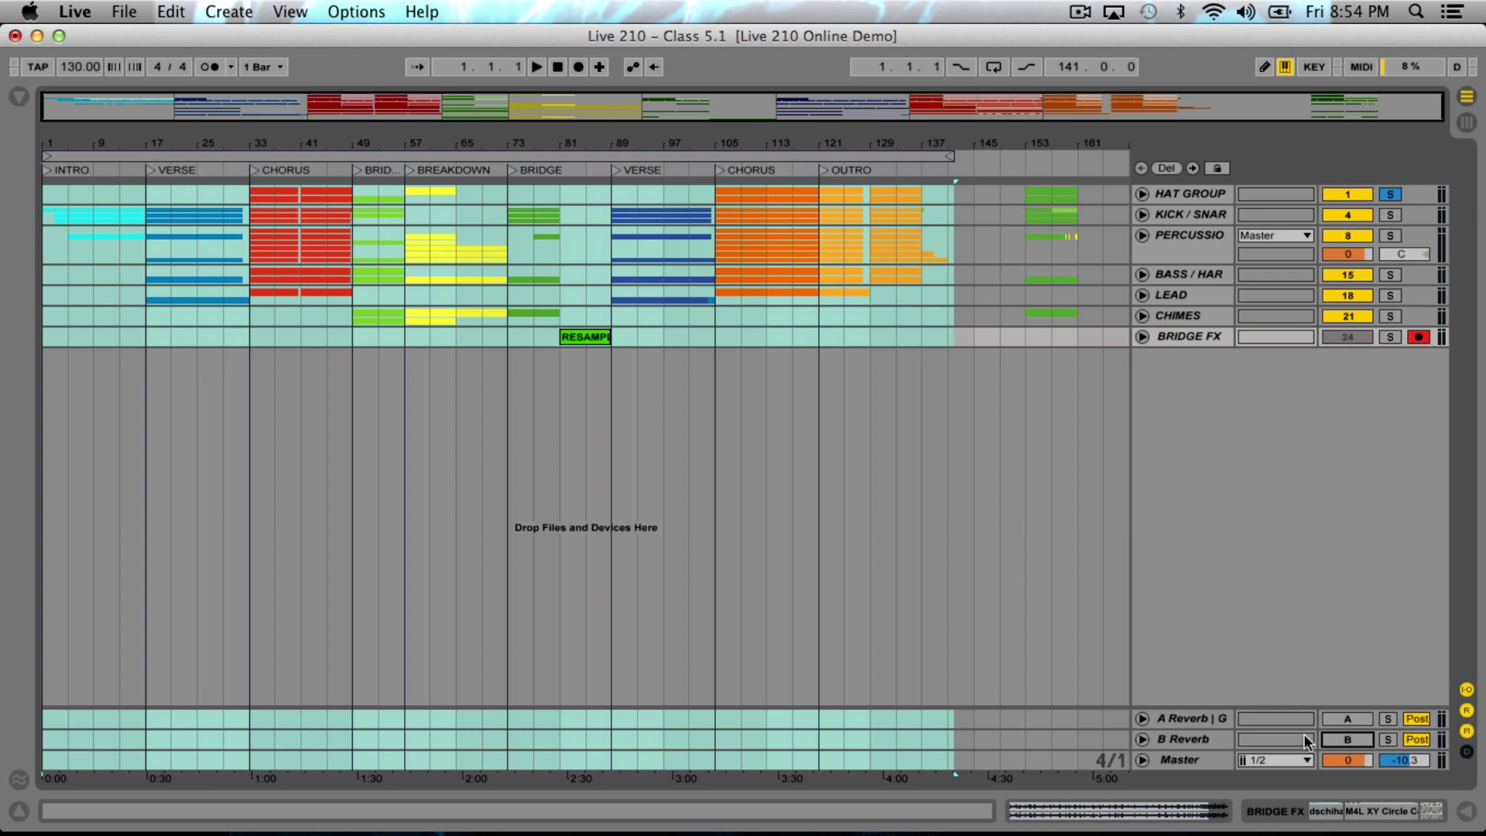
{"action": "left_click", "coordinate": [1195, 193]}
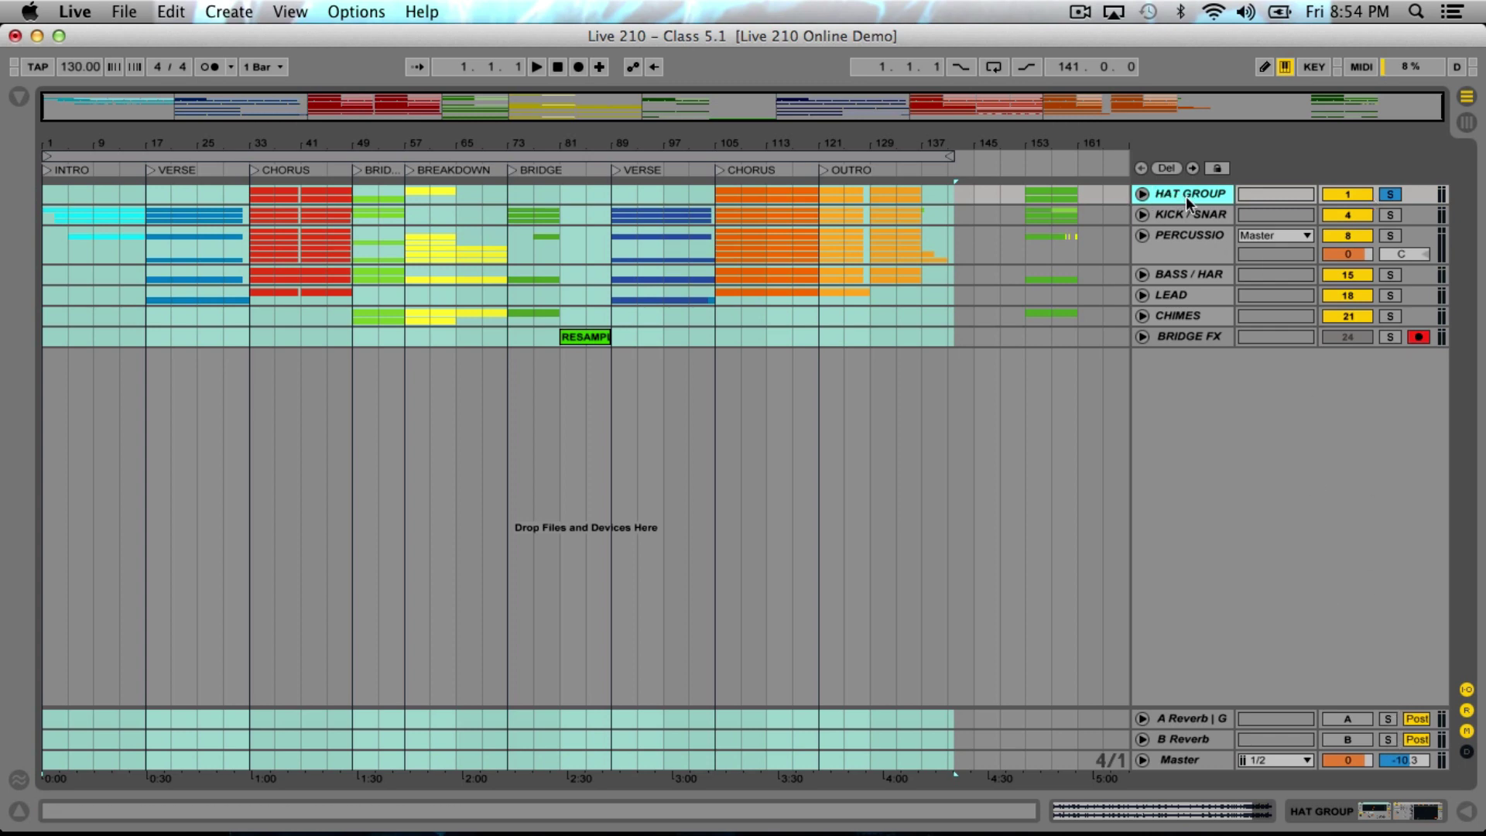
{"action": "key", "text": "super+shift+r"}
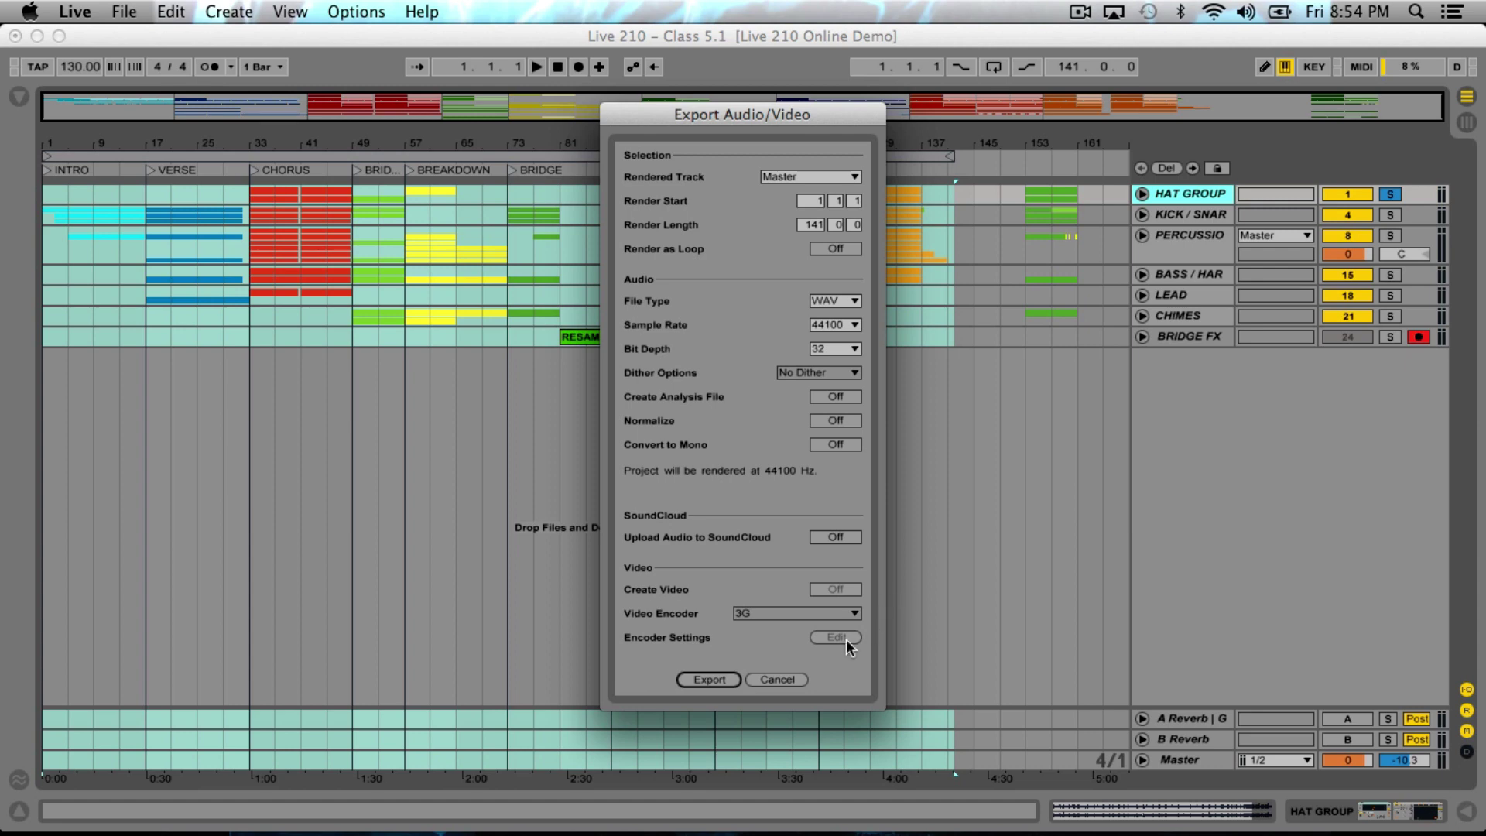
Start the export and browse to Documents > Pyramind > 210 Online Screen Flow > Class 6 – Mixing
{"action": "left_click", "coordinate": [709, 678]}
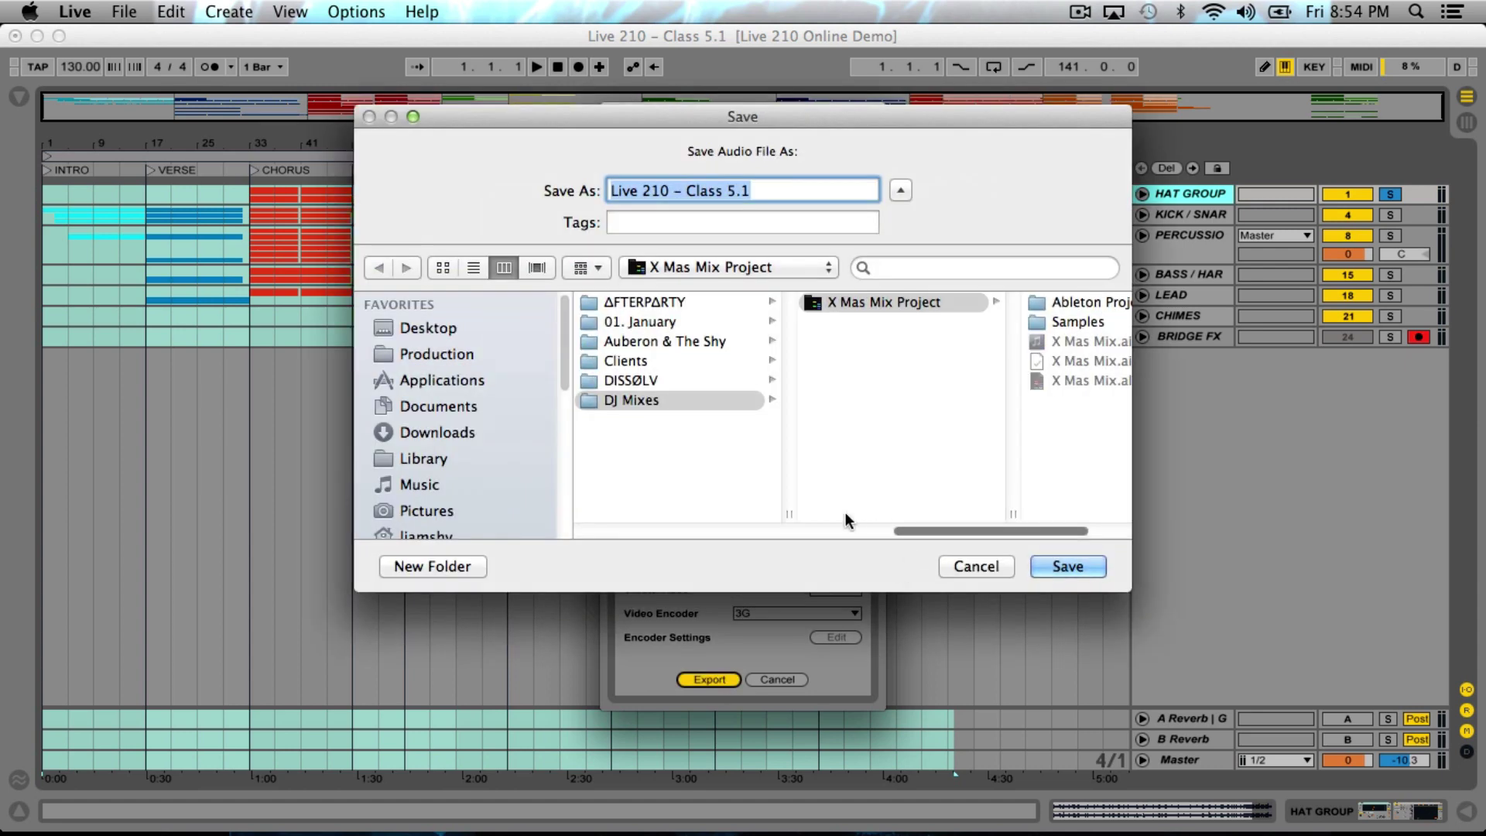
{"action": "left_click", "coordinate": [736, 271]}
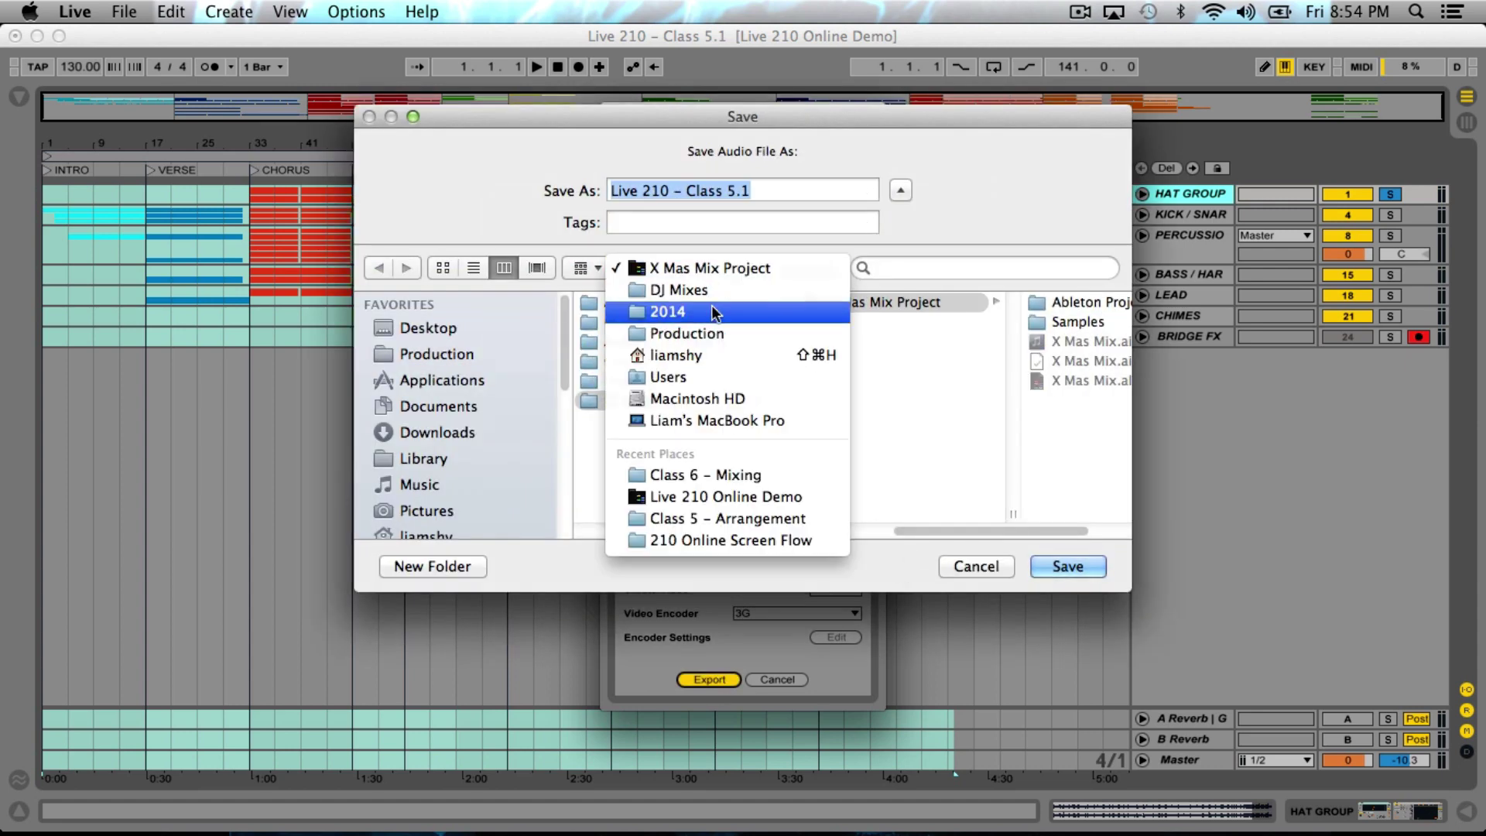
{"action": "key", "text": "Escape"}
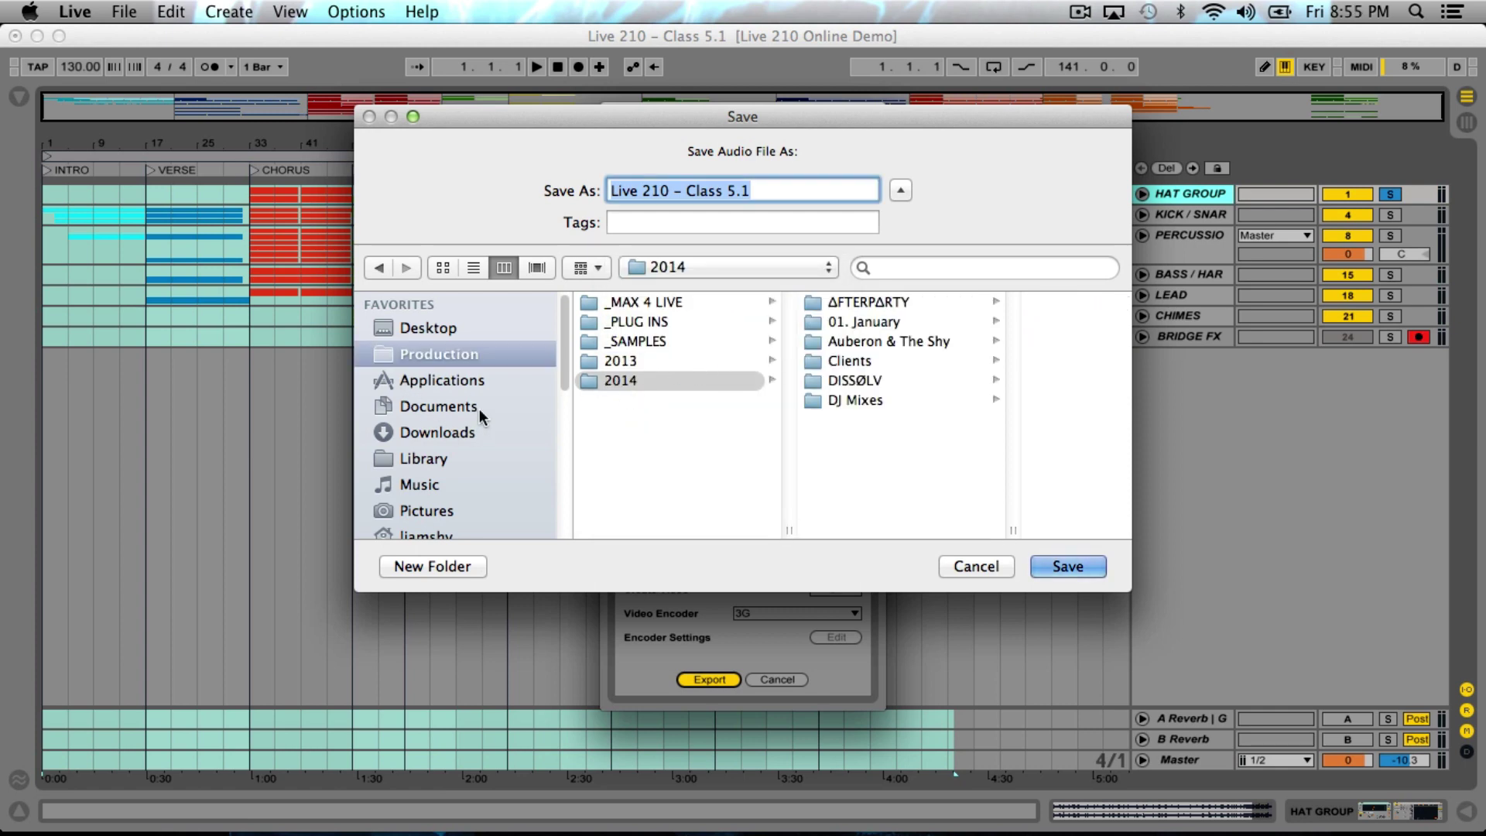
{"action": "left_click", "coordinate": [495, 407]}
{"action": "left_click", "coordinate": [720, 380]}
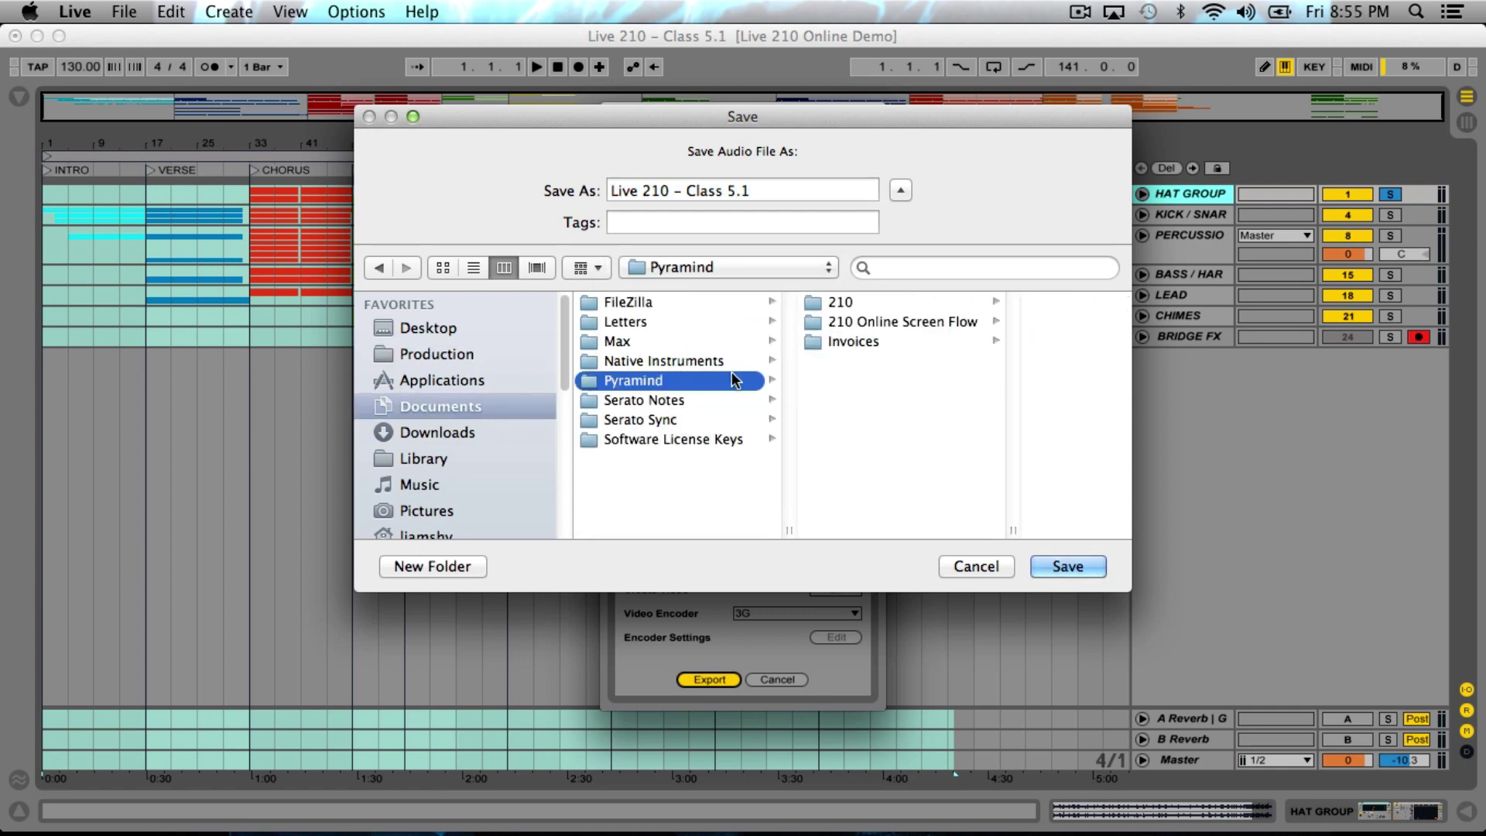
{"action": "left_click", "coordinate": [862, 321]}
{"action": "left_click", "coordinate": [1007, 382]}
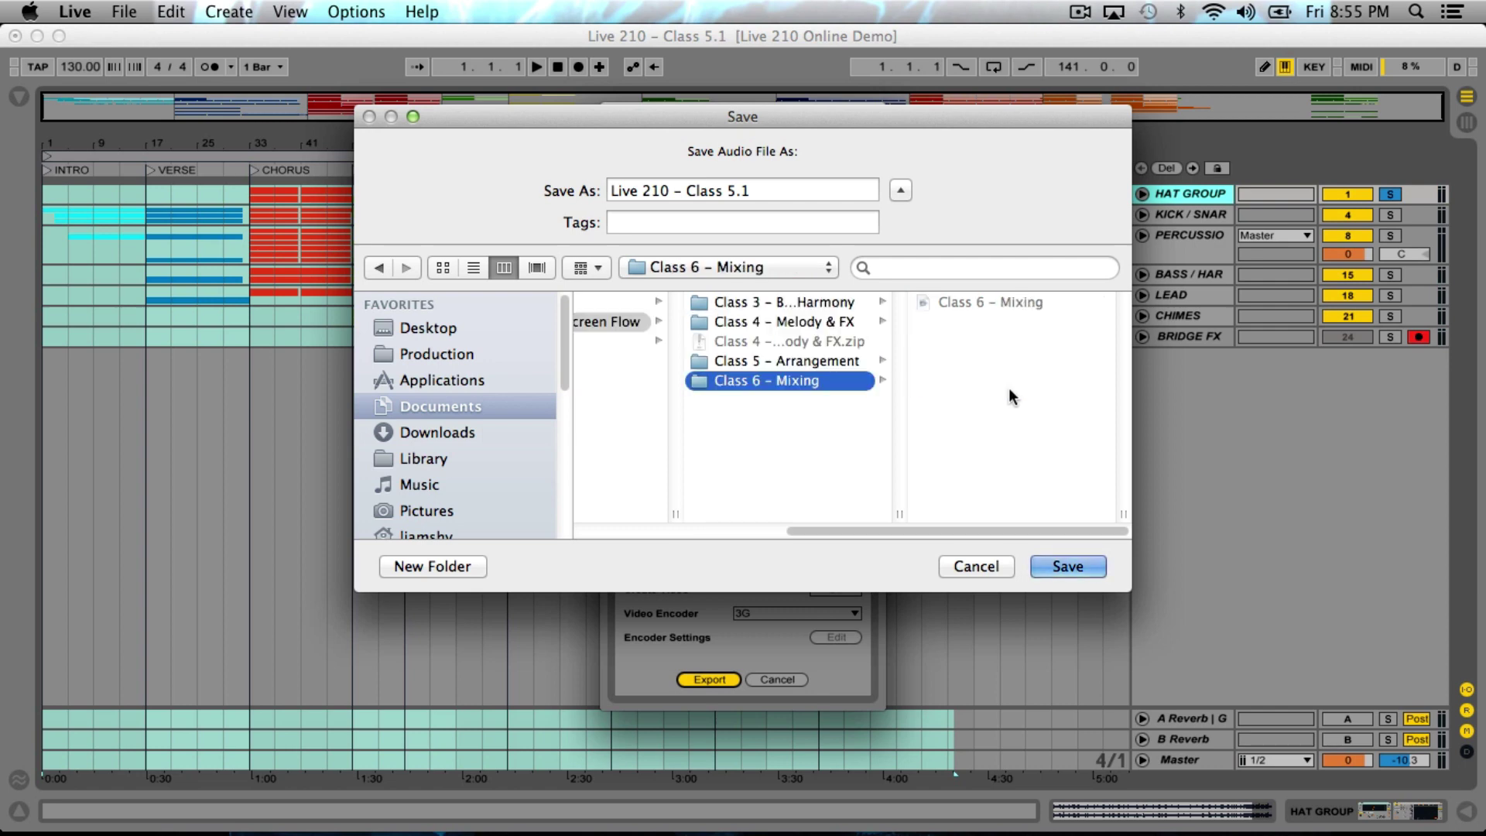
Create a new folder named 'Demo Stems' inside Class 6 – Mixing
{"action": "left_click", "coordinate": [430, 567]}
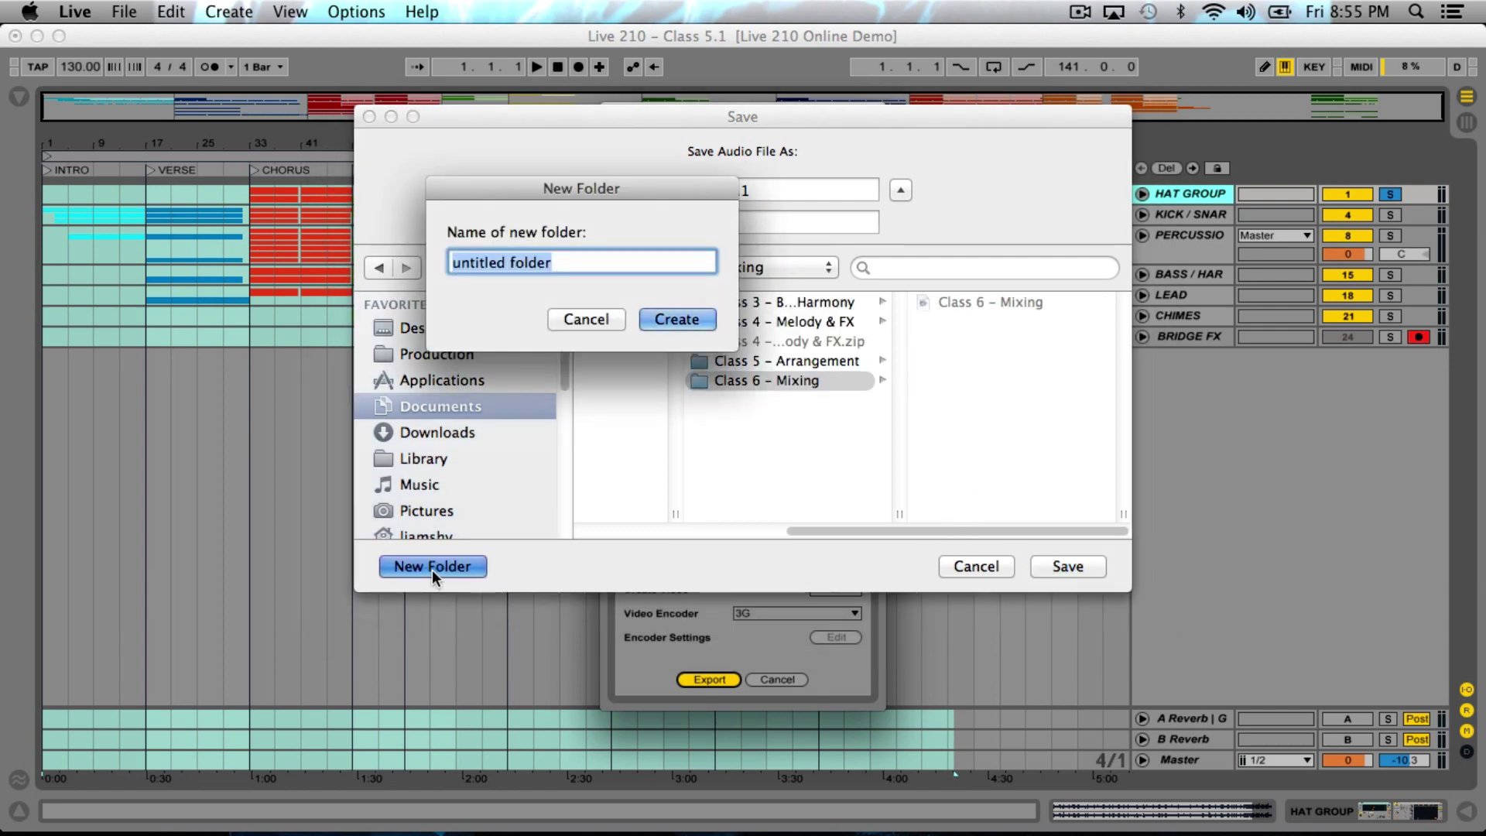
{"action": "type", "text": "Demo Exd"}
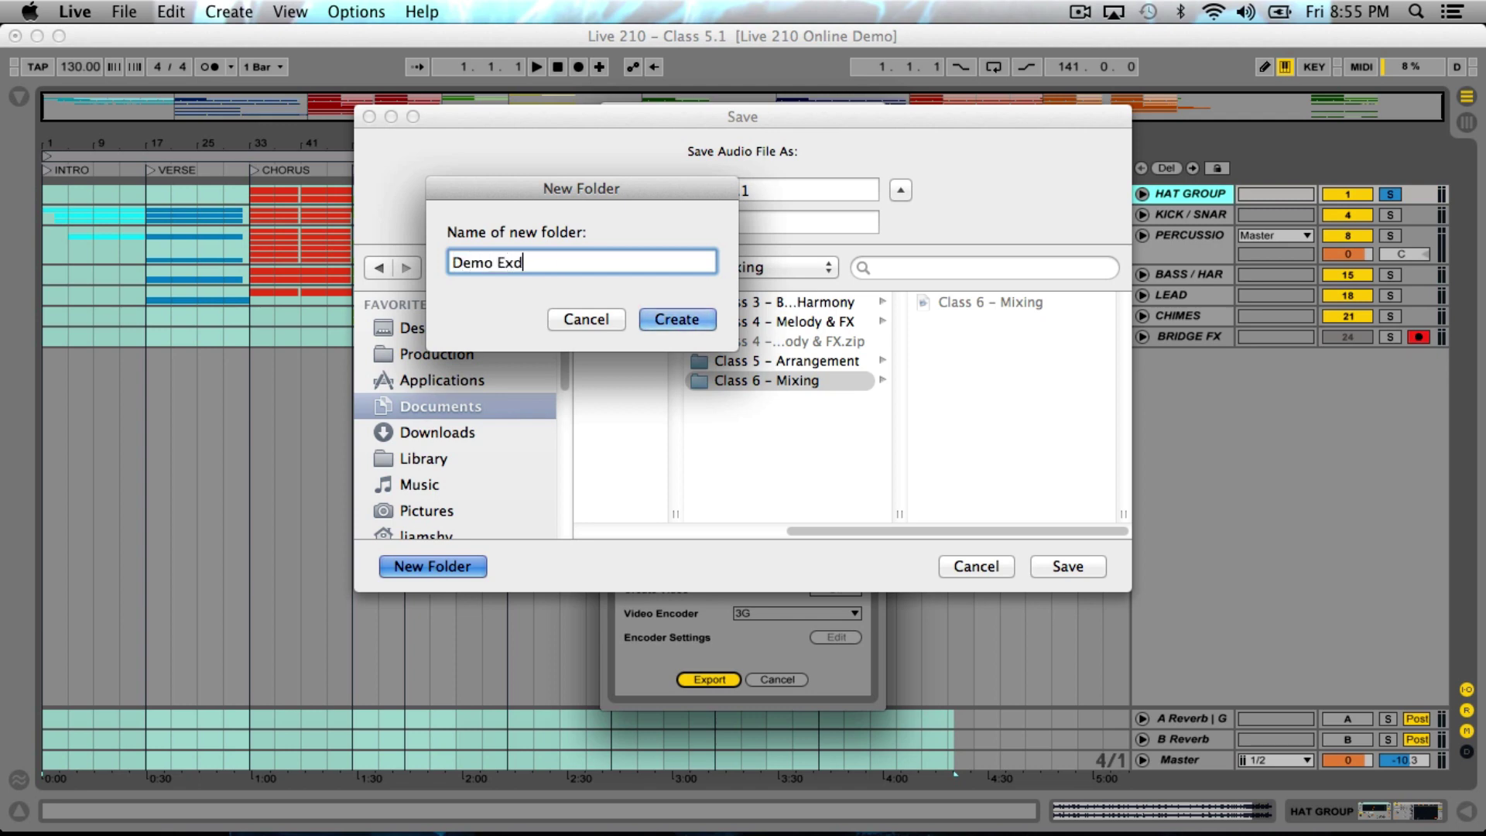
{"action": "key", "text": "BackSpace"}
{"action": "key", "text": "BackSpace"}
{"action": "type", "text": "Stems"}
{"action": "key", "text": "Return"}
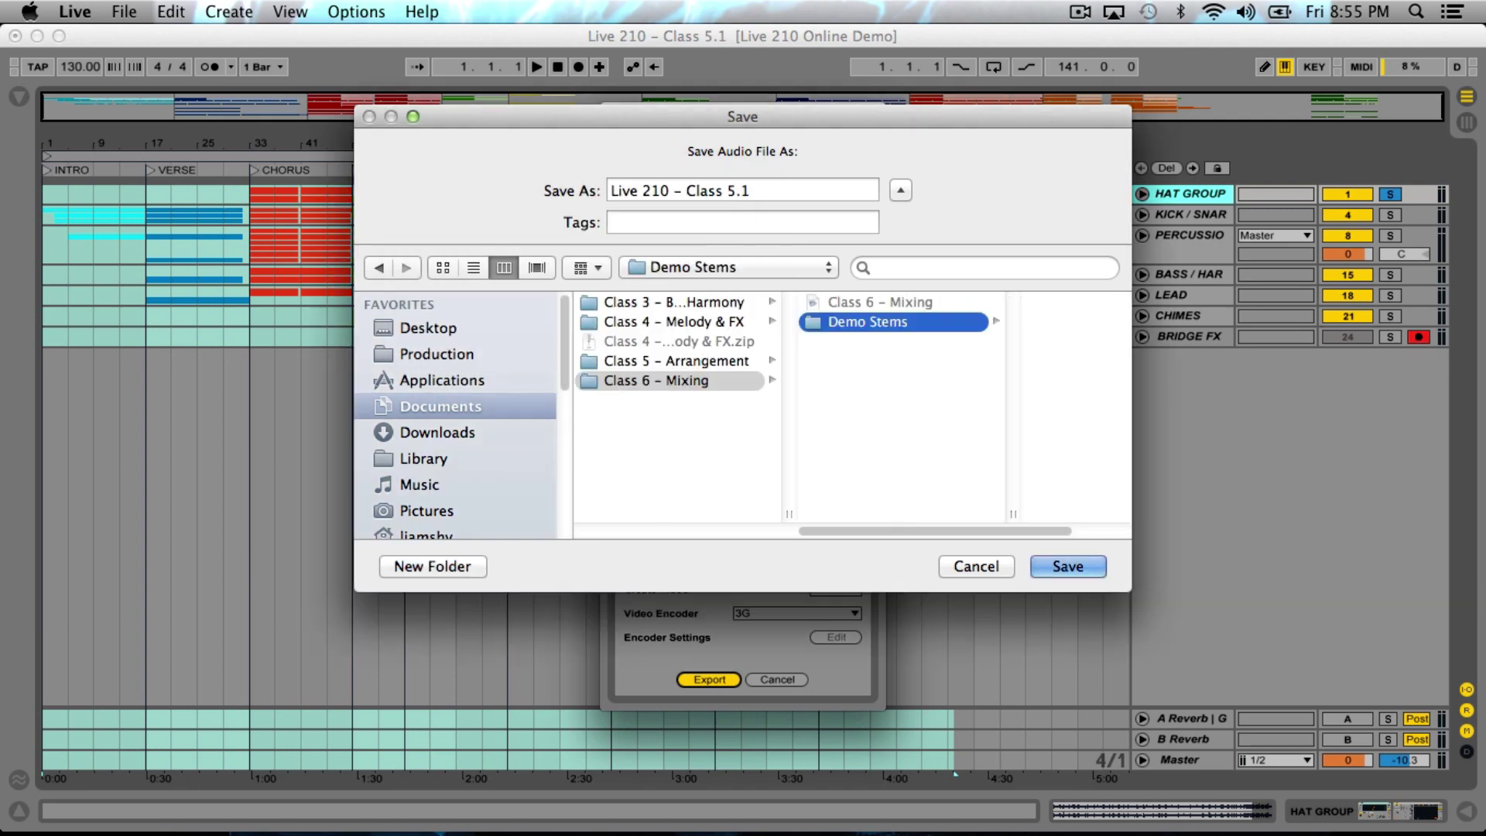
Name the stem 'Hat Group' and save it to export
{"action": "left_click", "coordinate": [851, 191]}
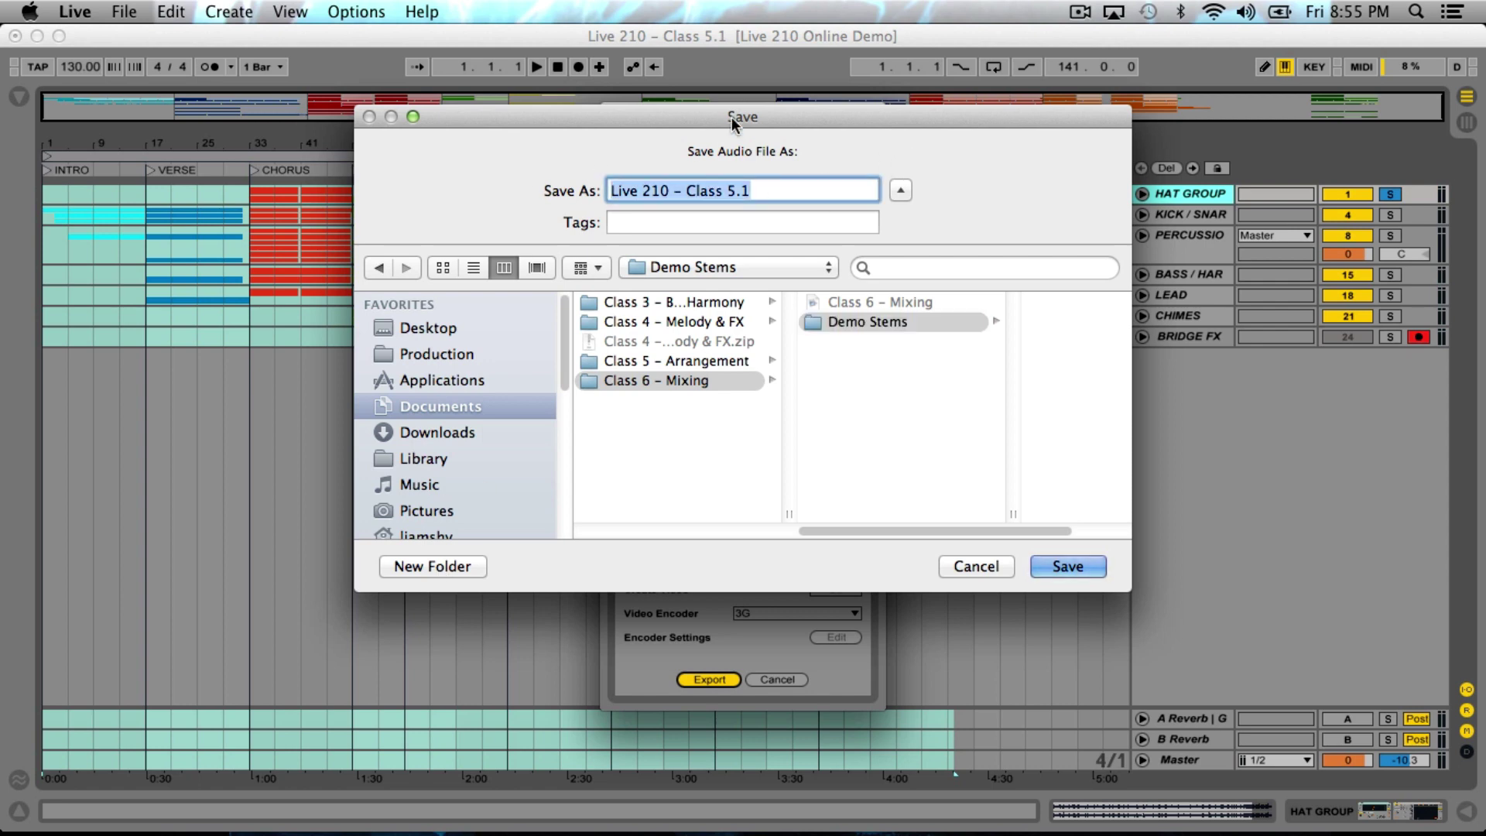
{"action": "left_click_drag", "start_coordinate": [732, 118], "coordinate": [755, 210]}
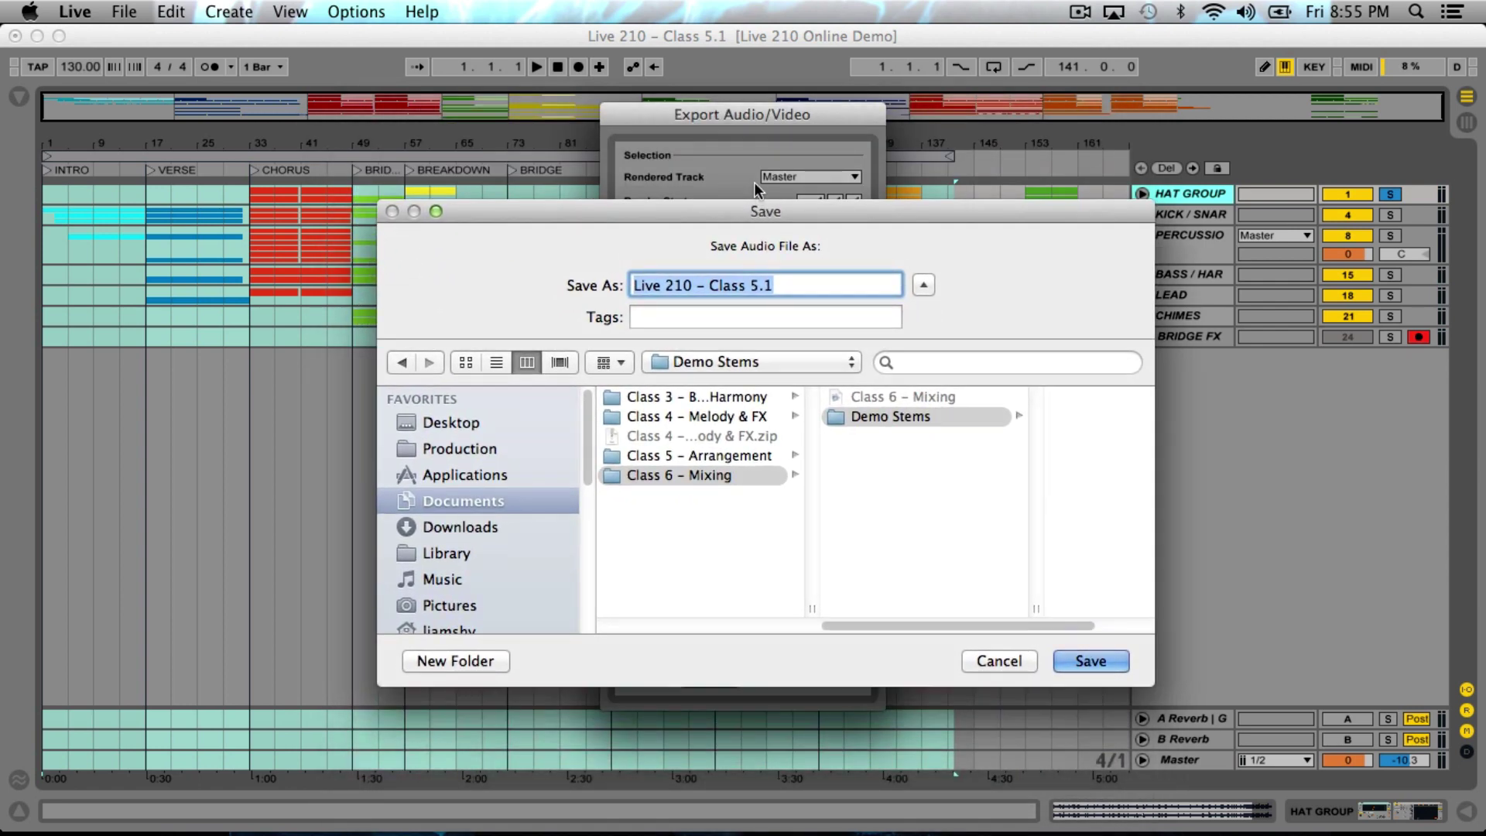
{"action": "type", "text": "Hat Group"}
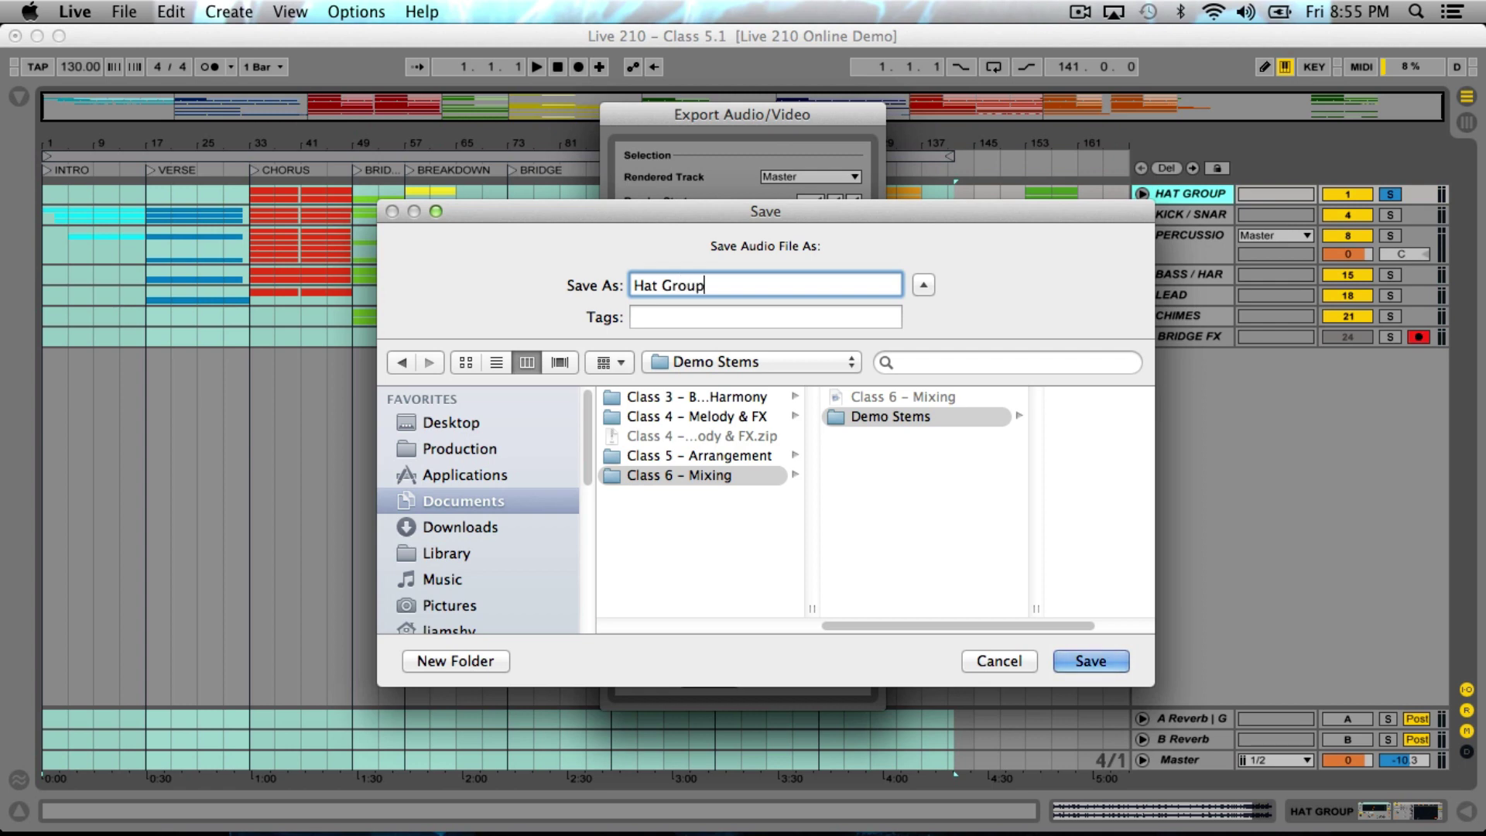
{"action": "left_click", "coordinate": [1100, 661]}
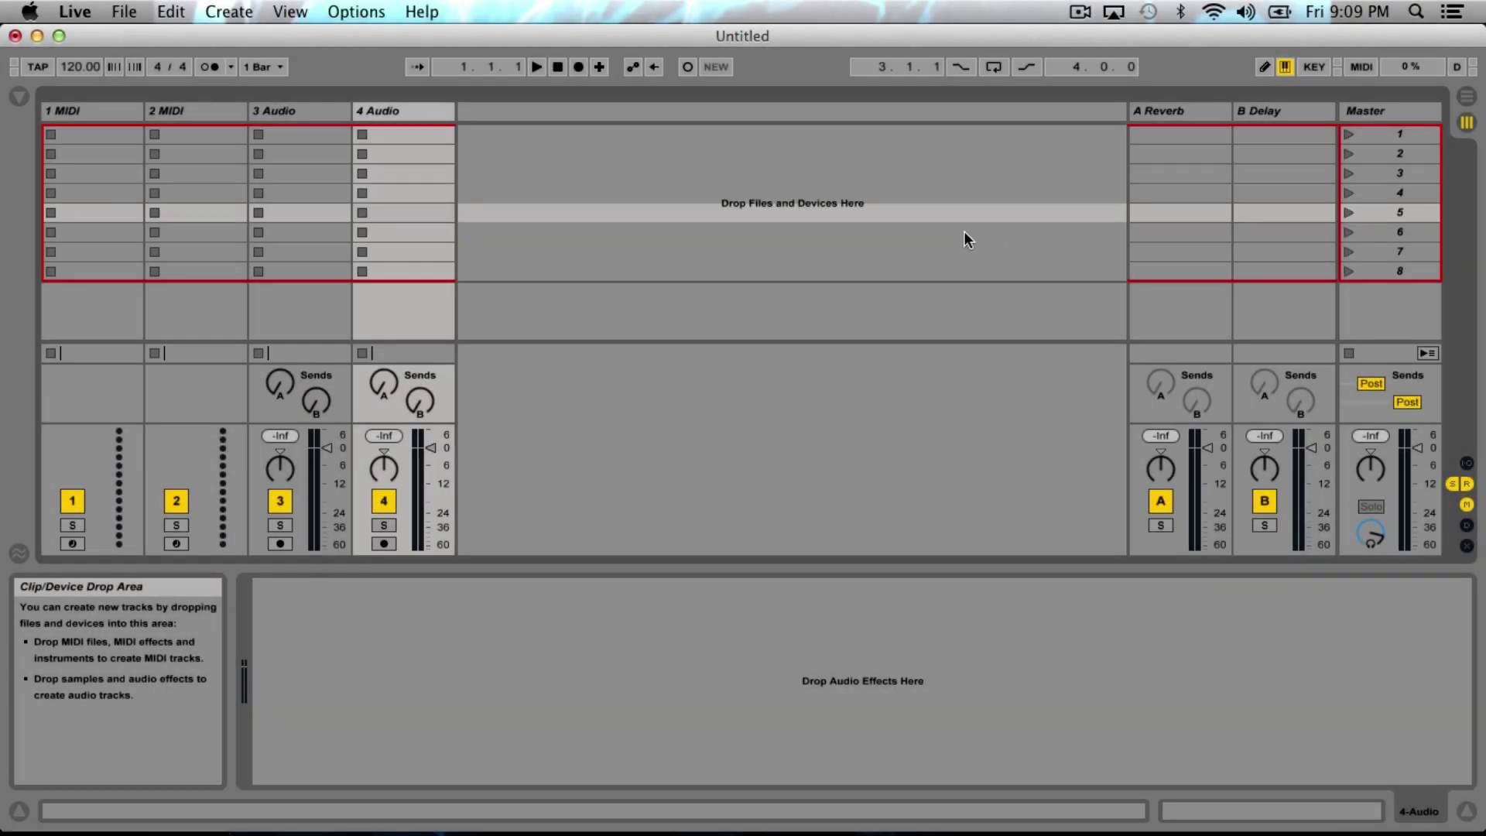
Delete both MIDI tracks, add audio tracks up to 8 Audio, and show the browser
{"action": "left_click", "coordinate": [107, 113]}
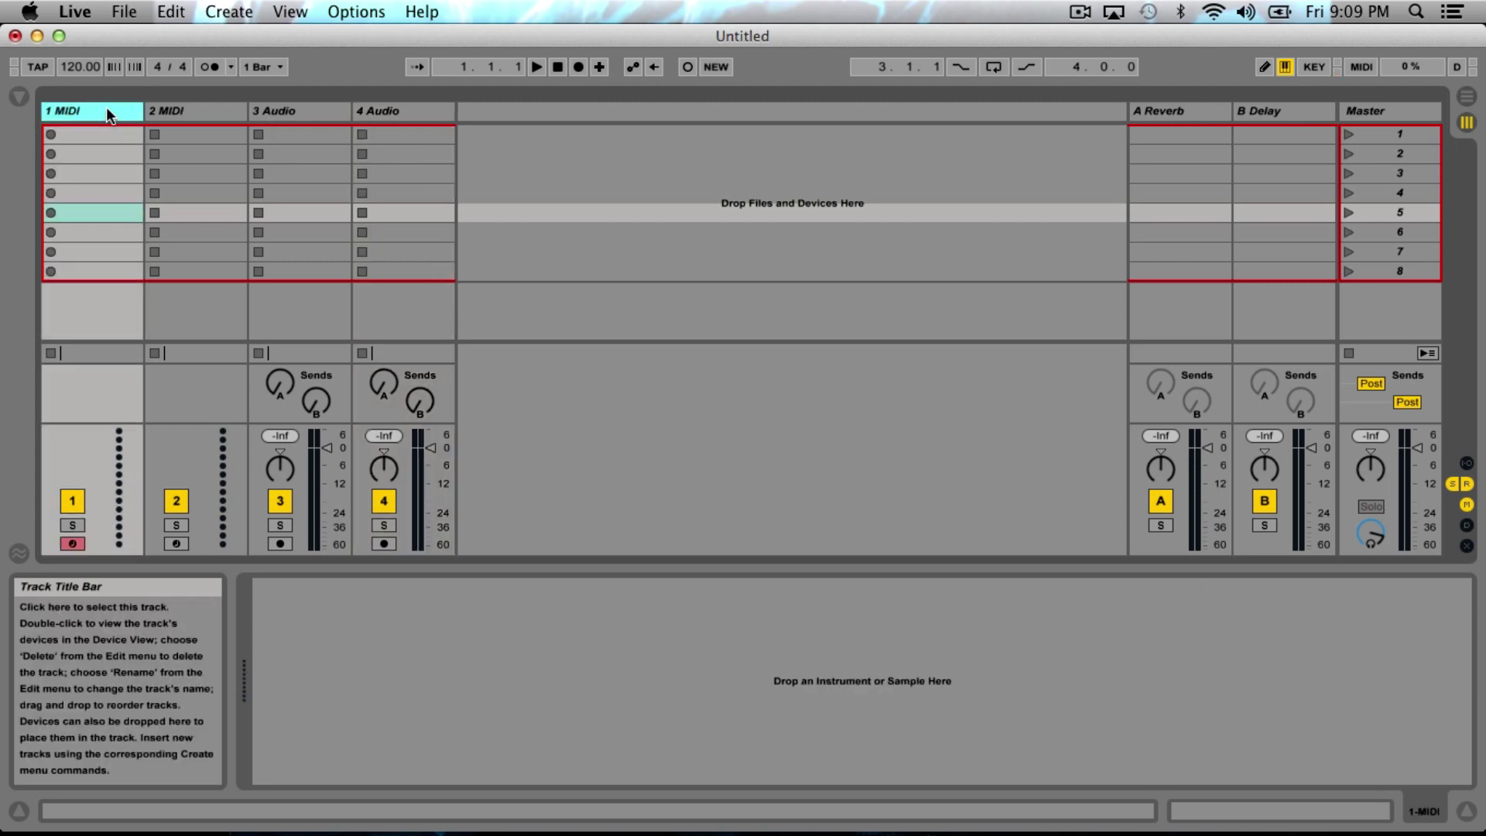
{"action": "key", "text": "Delete"}
{"action": "key", "text": "Delete"}
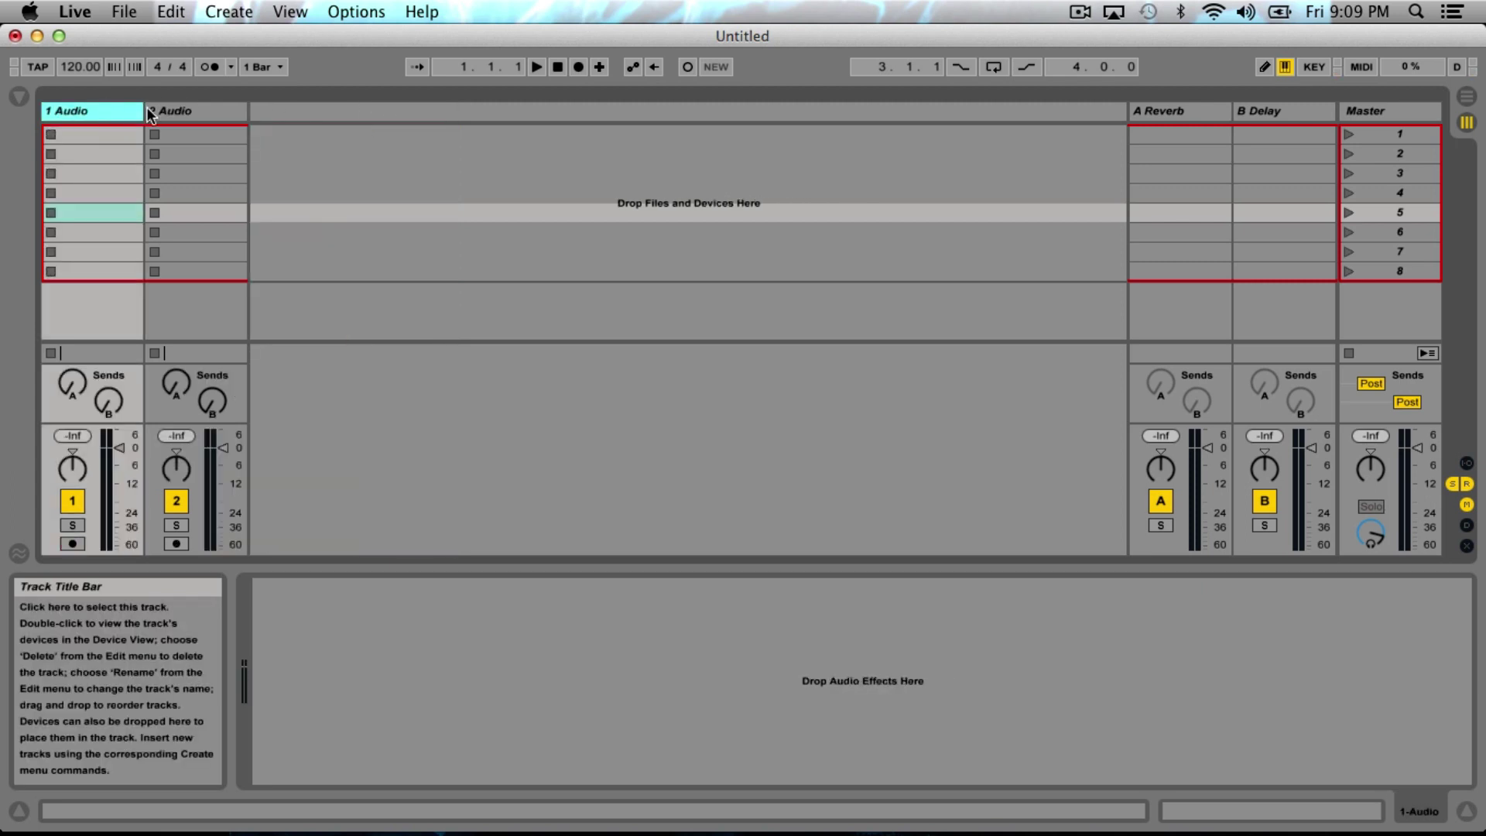
{"action": "left_click", "coordinate": [164, 111]}
{"action": "key", "text": "super+t"}
{"action": "key", "text": "super+t"}
{"action": "key", "text": "super+t"}
{"action": "key", "text": "super+t"}
{"action": "key", "text": "super+t"}
{"action": "key", "text": "super+t"}
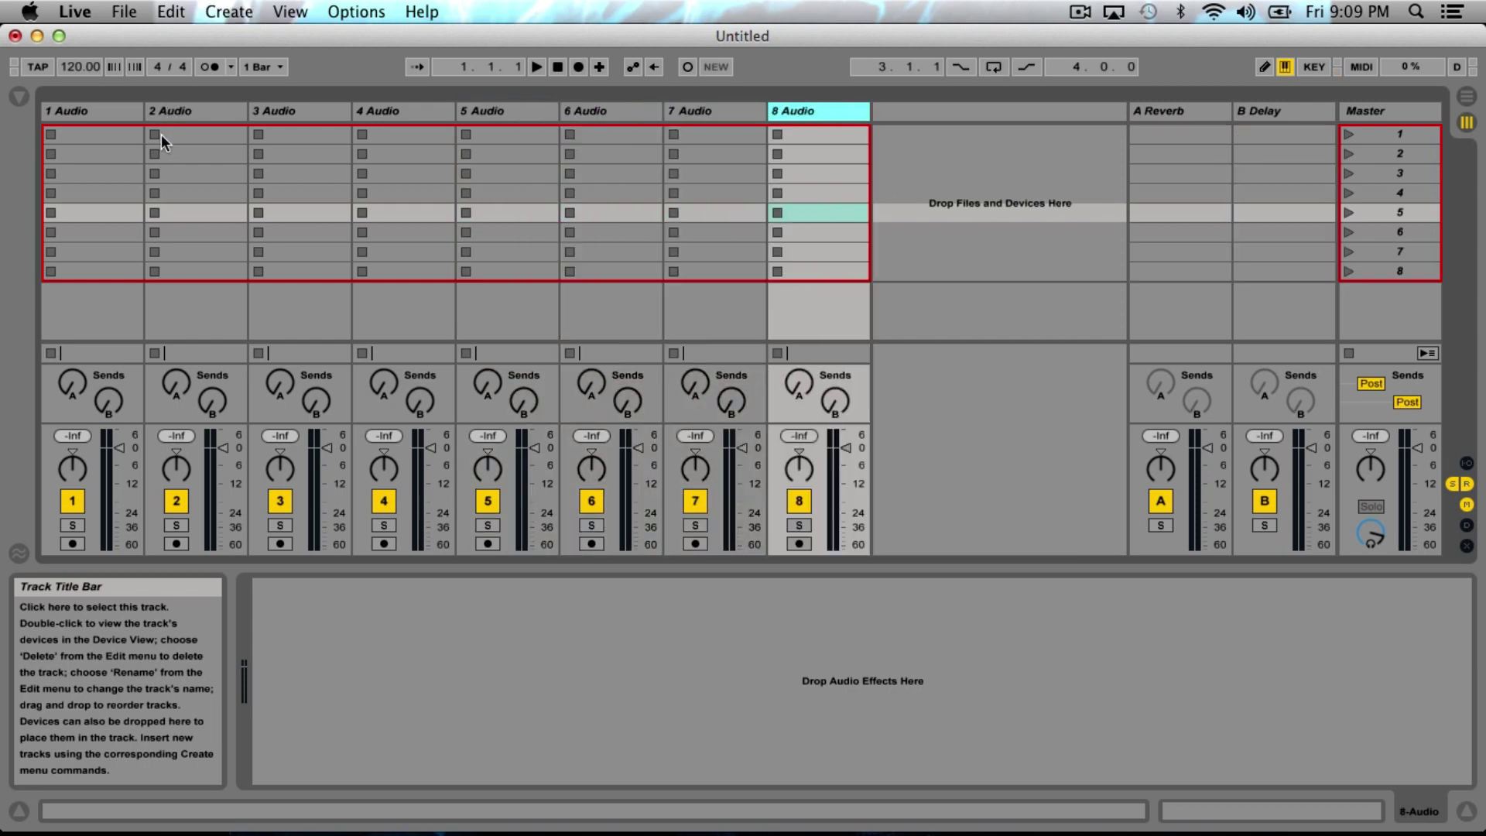
{"action": "left_click", "coordinate": [20, 96]}
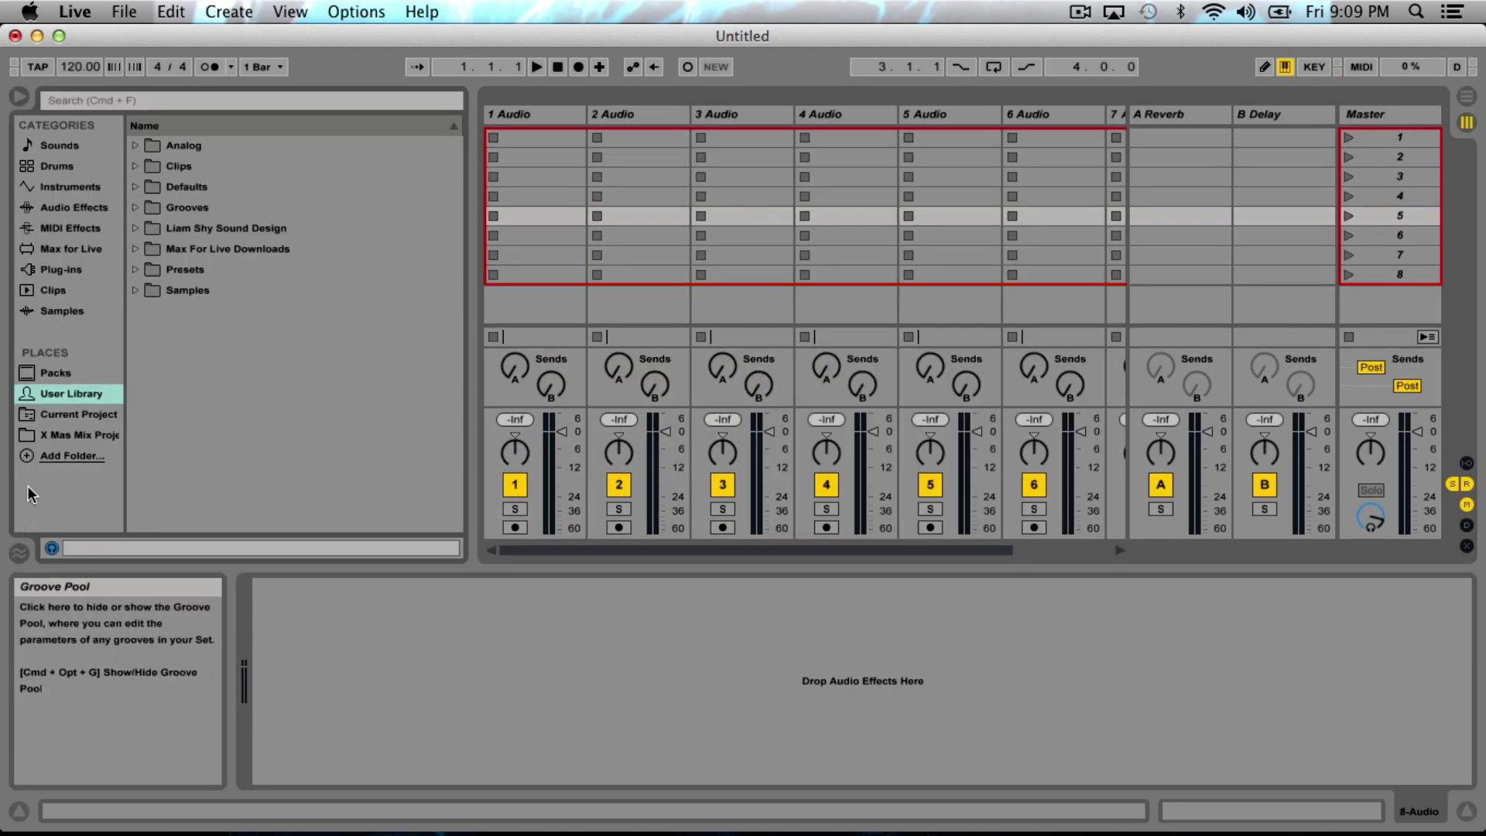
Add Demo Stems to Places and step through its WAVs from Bass / Harmony to Percussion
{"action": "left_click", "coordinate": [72, 455]}
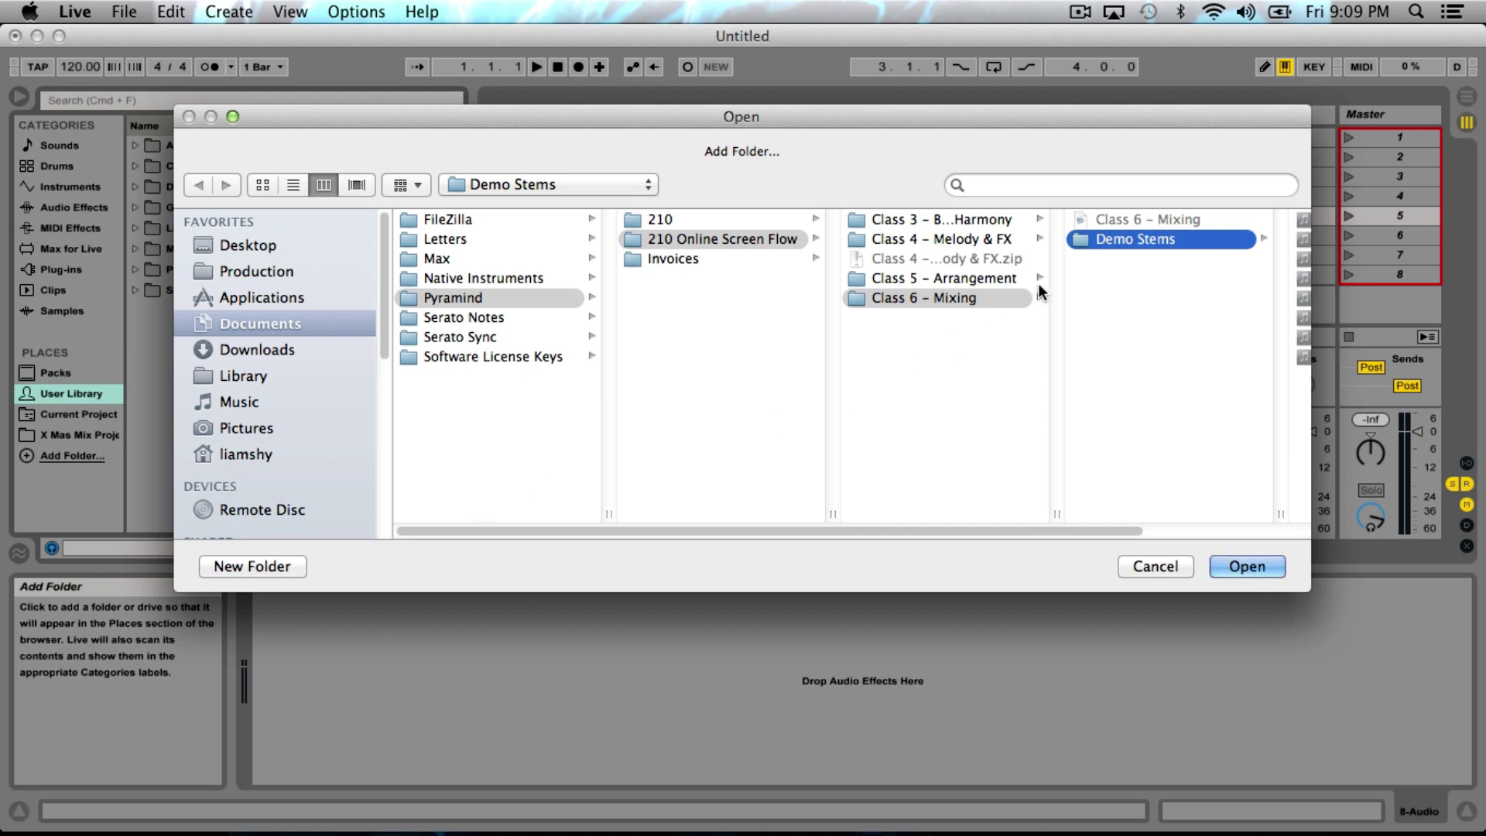
{"action": "left_click", "coordinate": [1176, 239]}
{"action": "left_click", "coordinate": [1247, 566]}
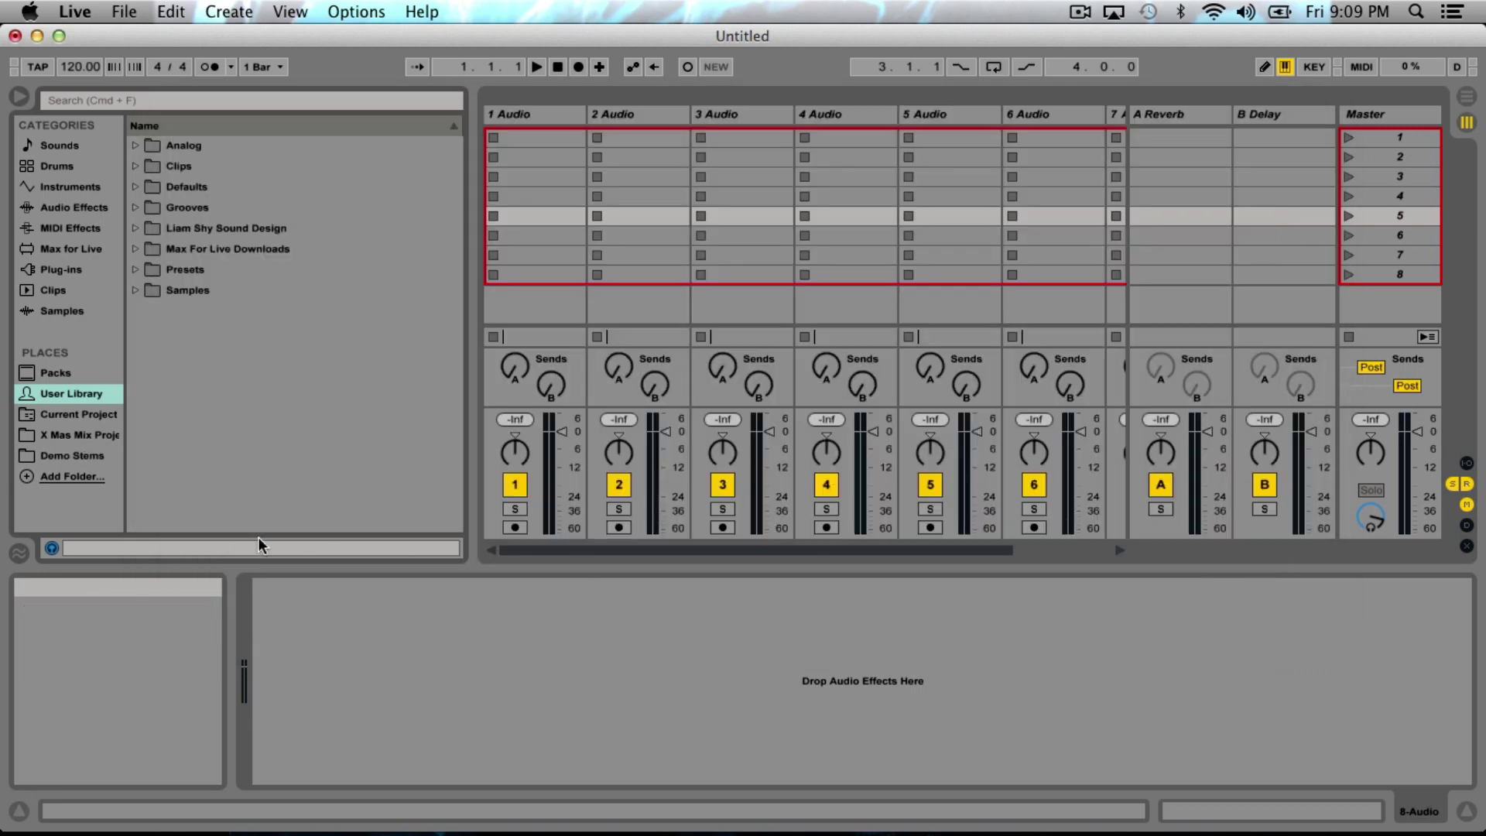
{"action": "left_click", "coordinate": [71, 455]}
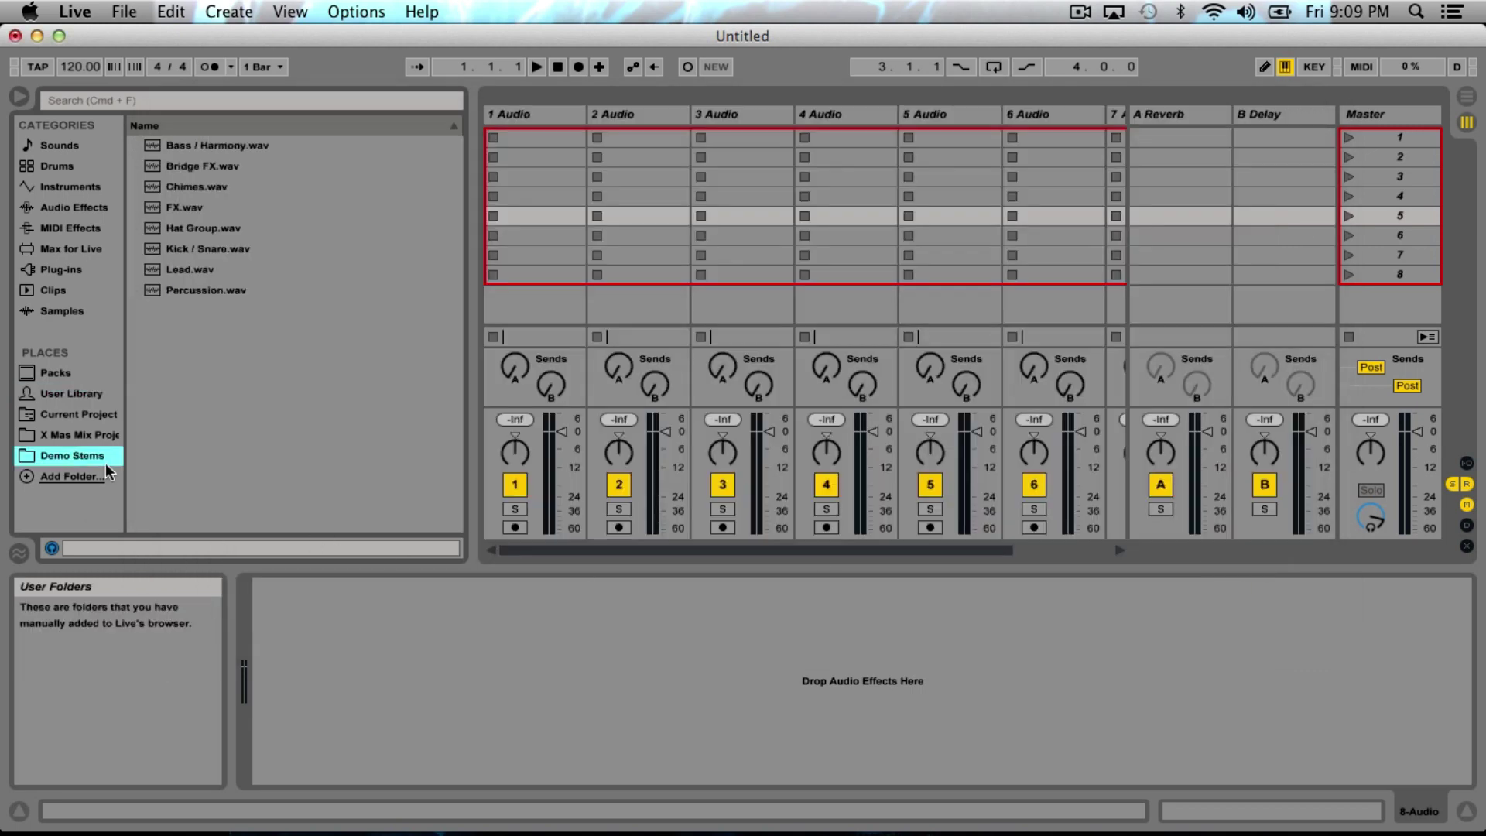
{"action": "left_click", "coordinate": [184, 146]}
{"action": "key", "text": "Down"}
{"action": "key", "text": "Down"}
{"action": "key", "text": "Down"}
{"action": "key", "text": "Down"}
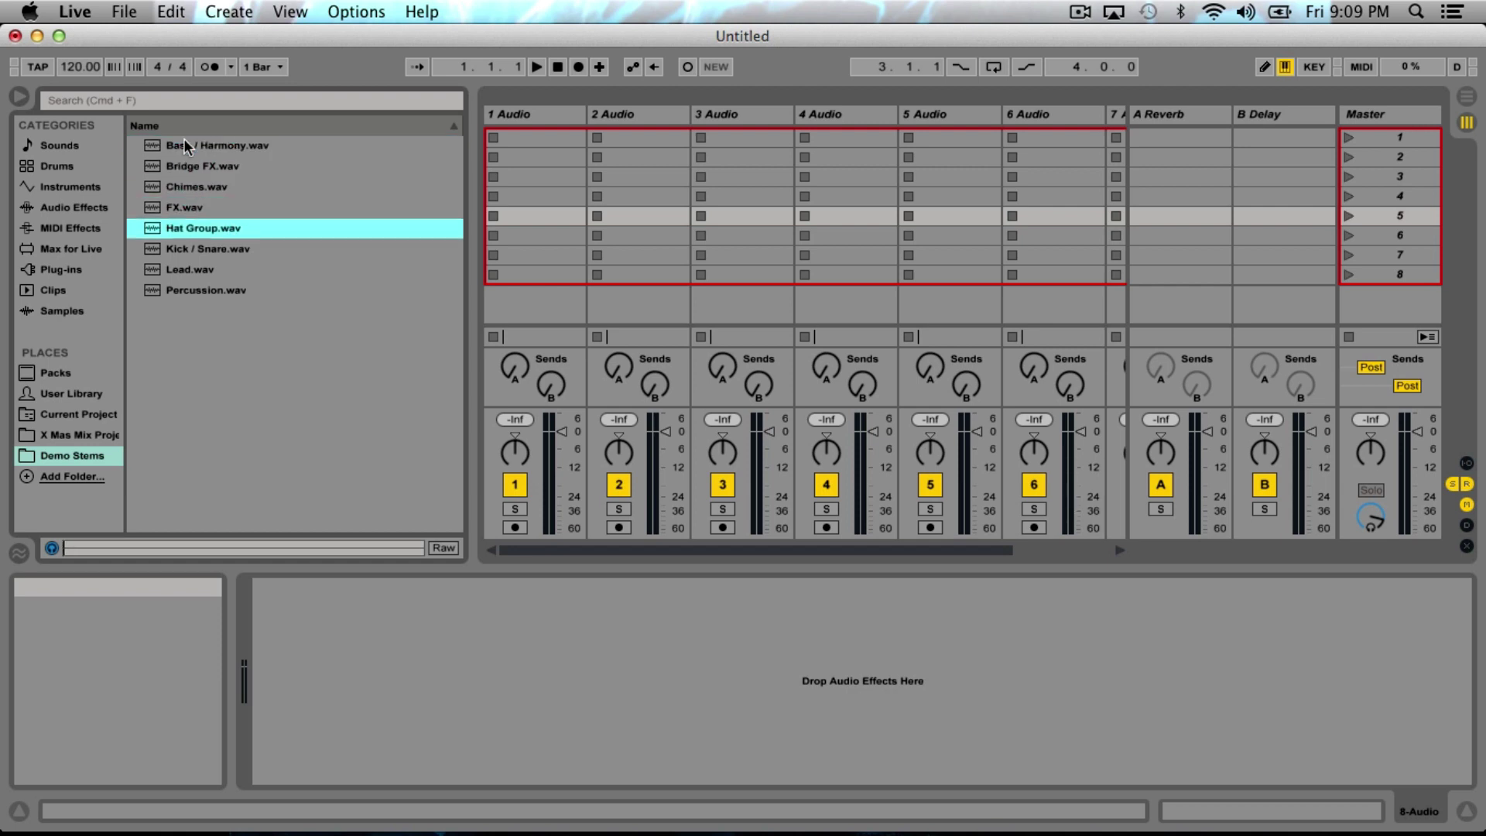
{"action": "key", "text": "Down"}
{"action": "key", "text": "Down"}
{"action": "key", "text": "Down"}
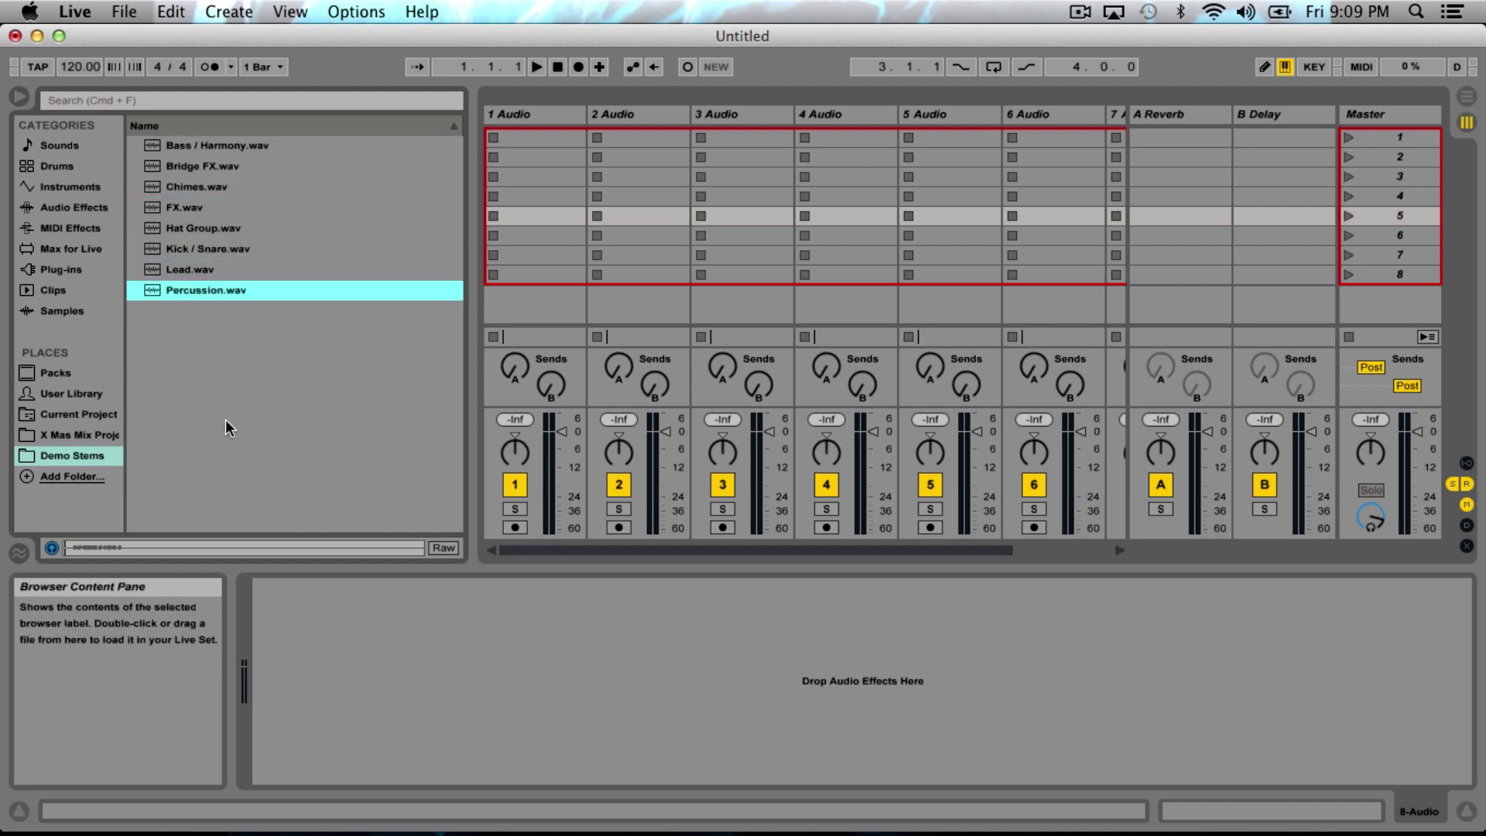
Switch to Arrangement View and fold all eight audio tracks into compact lanes
{"action": "left_click", "coordinate": [517, 116]}
{"action": "key", "text": "Tab"}
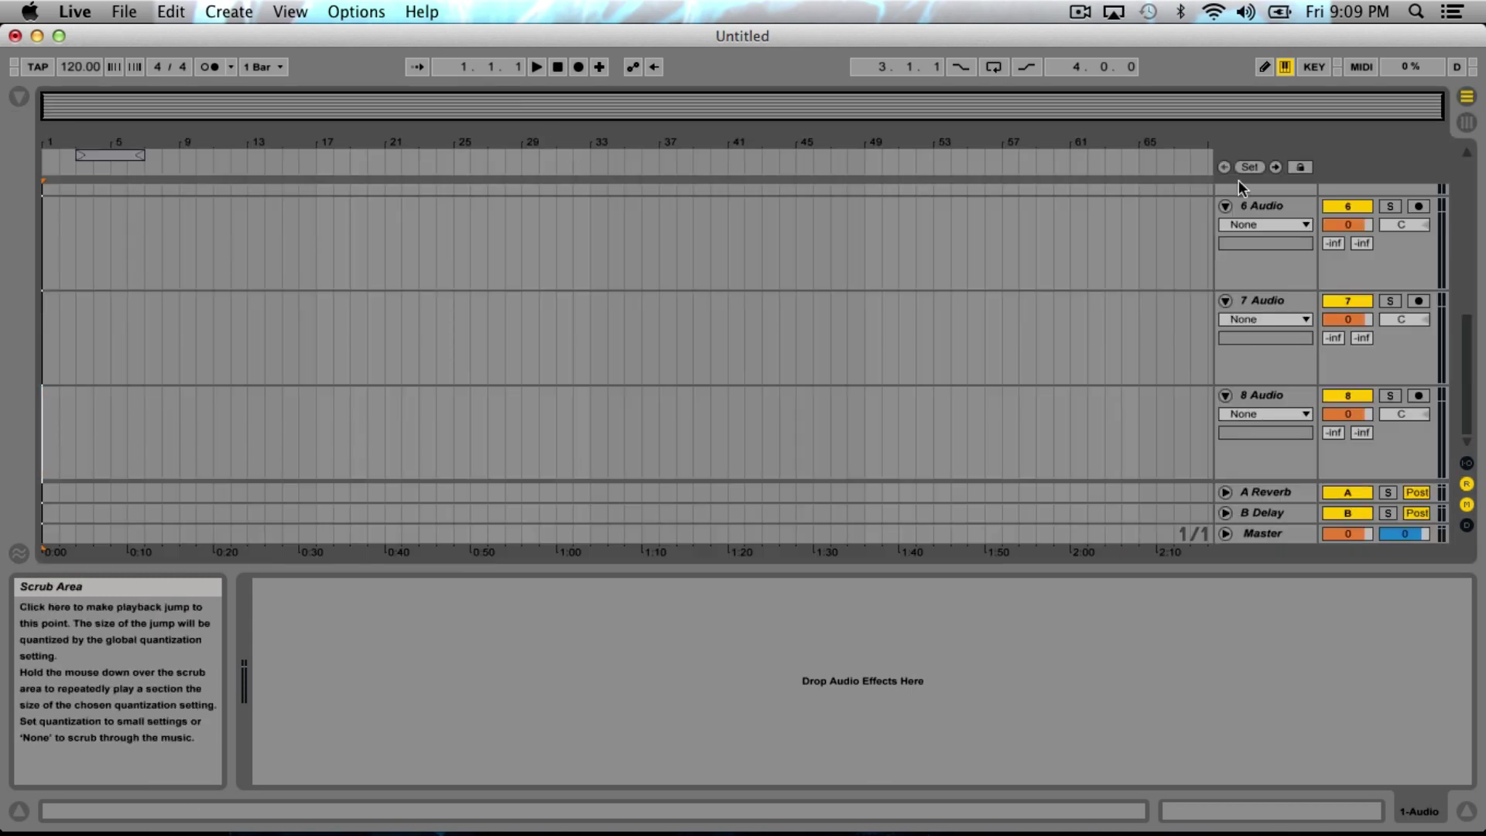
{"action": "left_click", "coordinate": [1272, 267]}
{"action": "key", "text": "super+a"}
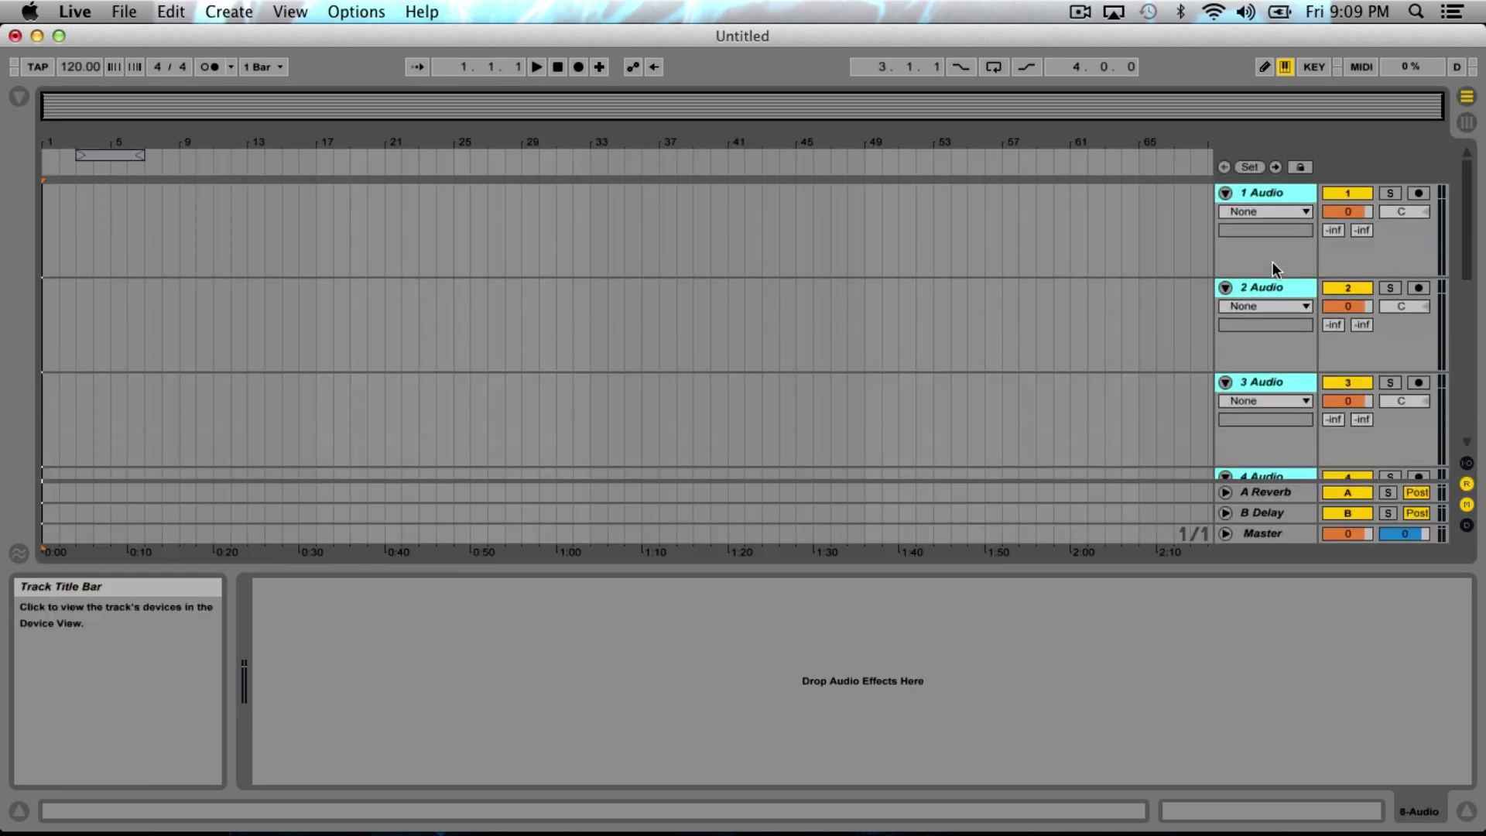
{"action": "left_click", "coordinate": [1227, 193]}
{"action": "left_click", "coordinate": [1108, 255]}
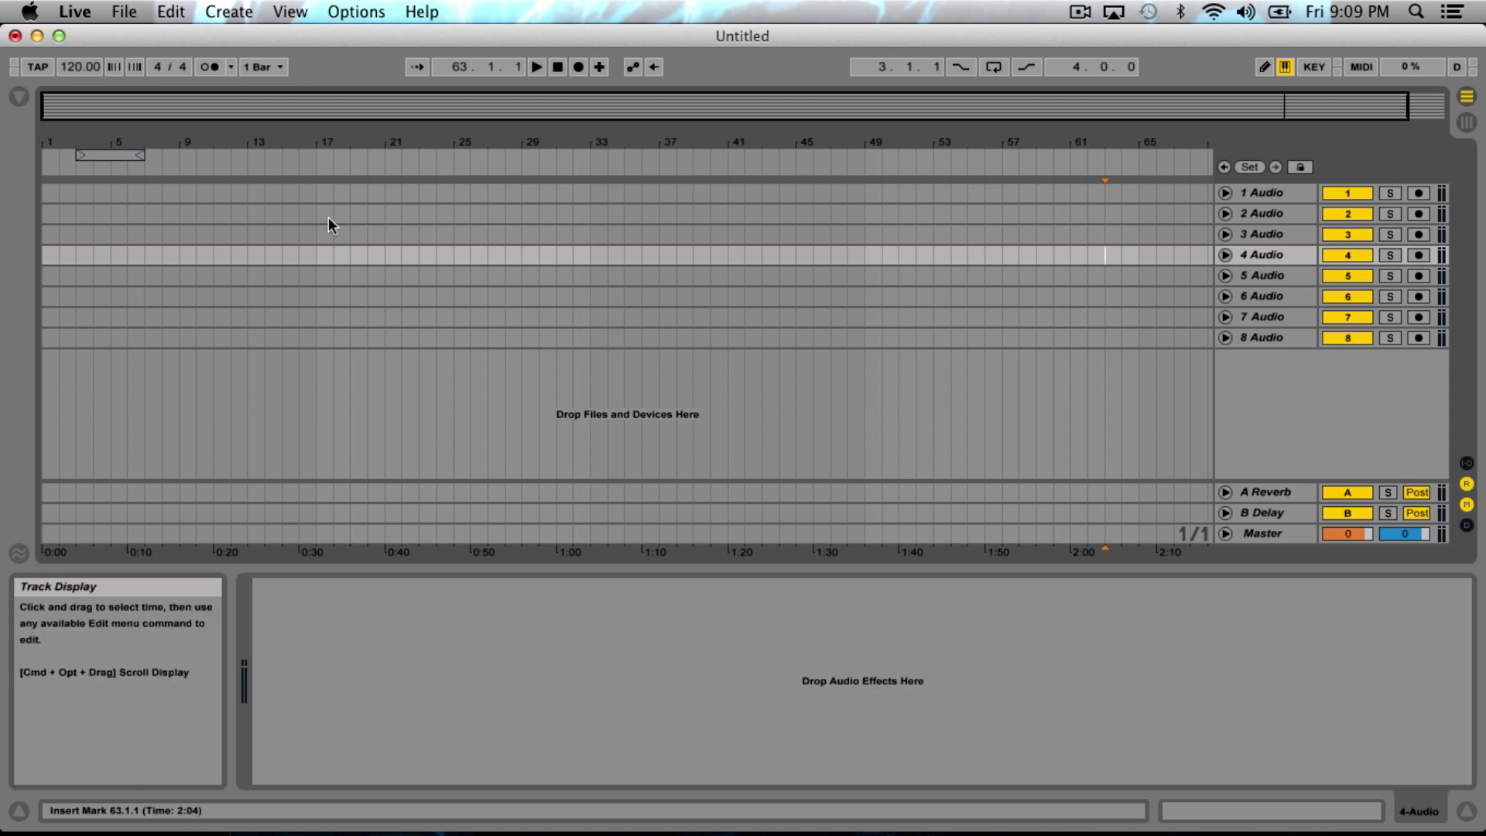
Select all eight stem files in the browser and drop them starting on track 1 Audio
{"action": "key", "text": "super+alt+b"}
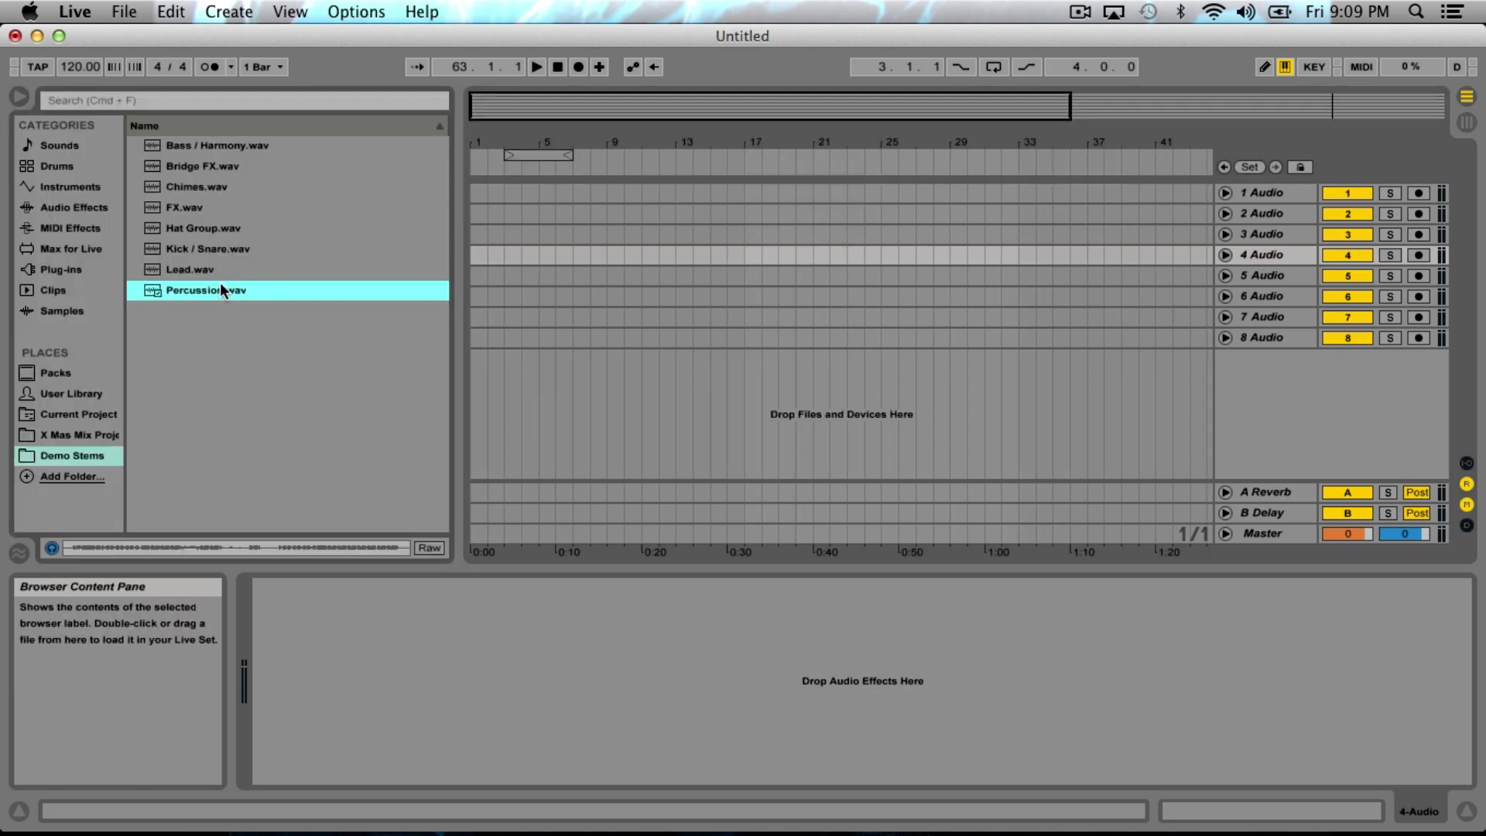
{"action": "key", "text": "super+a"}
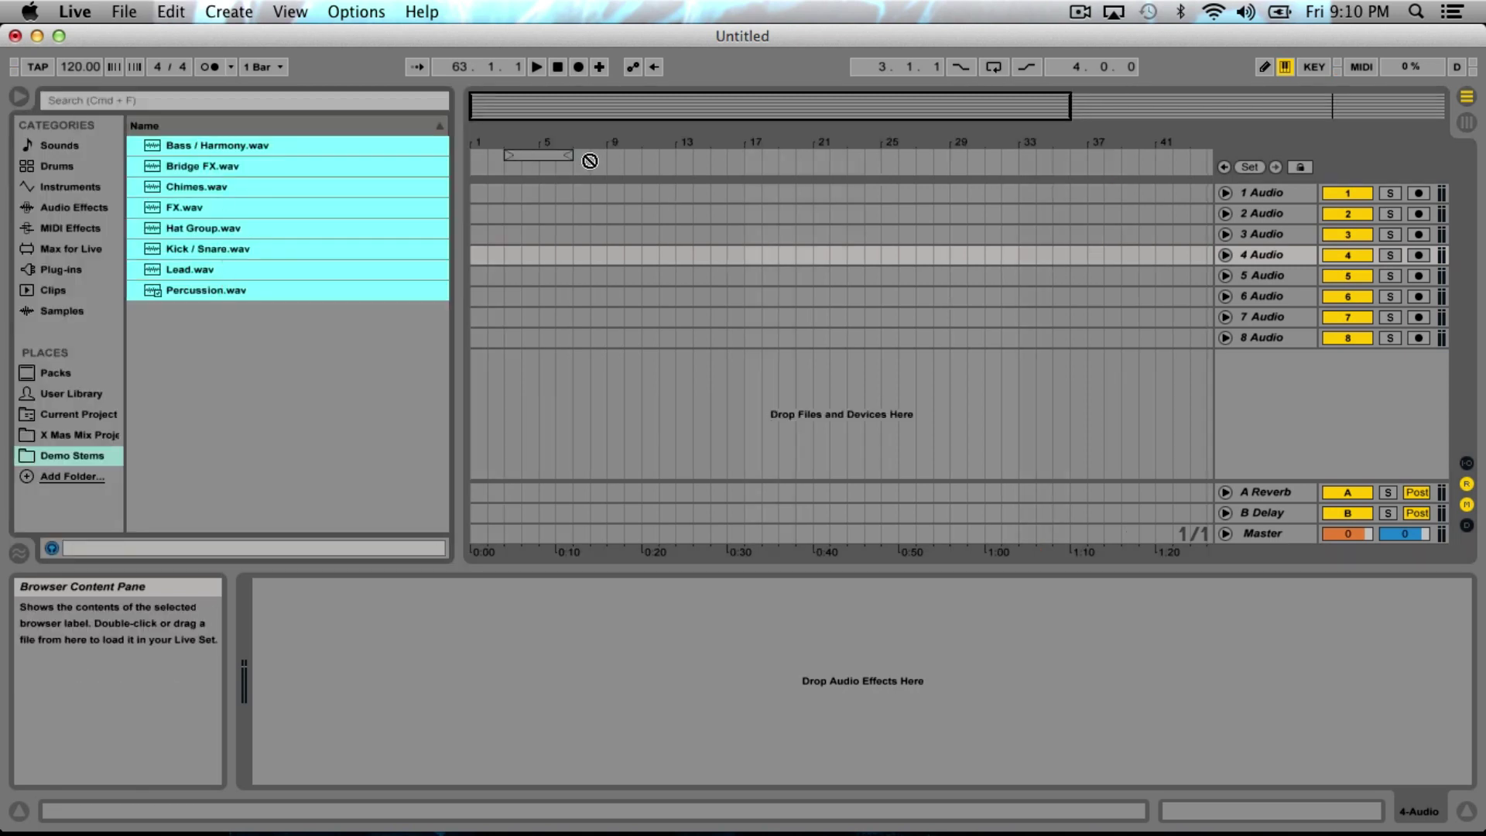
{"action": "left_click_drag", "start_coordinate": [589, 161], "coordinate": [248, 152]}
{"action": "left_click_drag", "start_coordinate": [614, 153], "coordinate": [613, 131]}
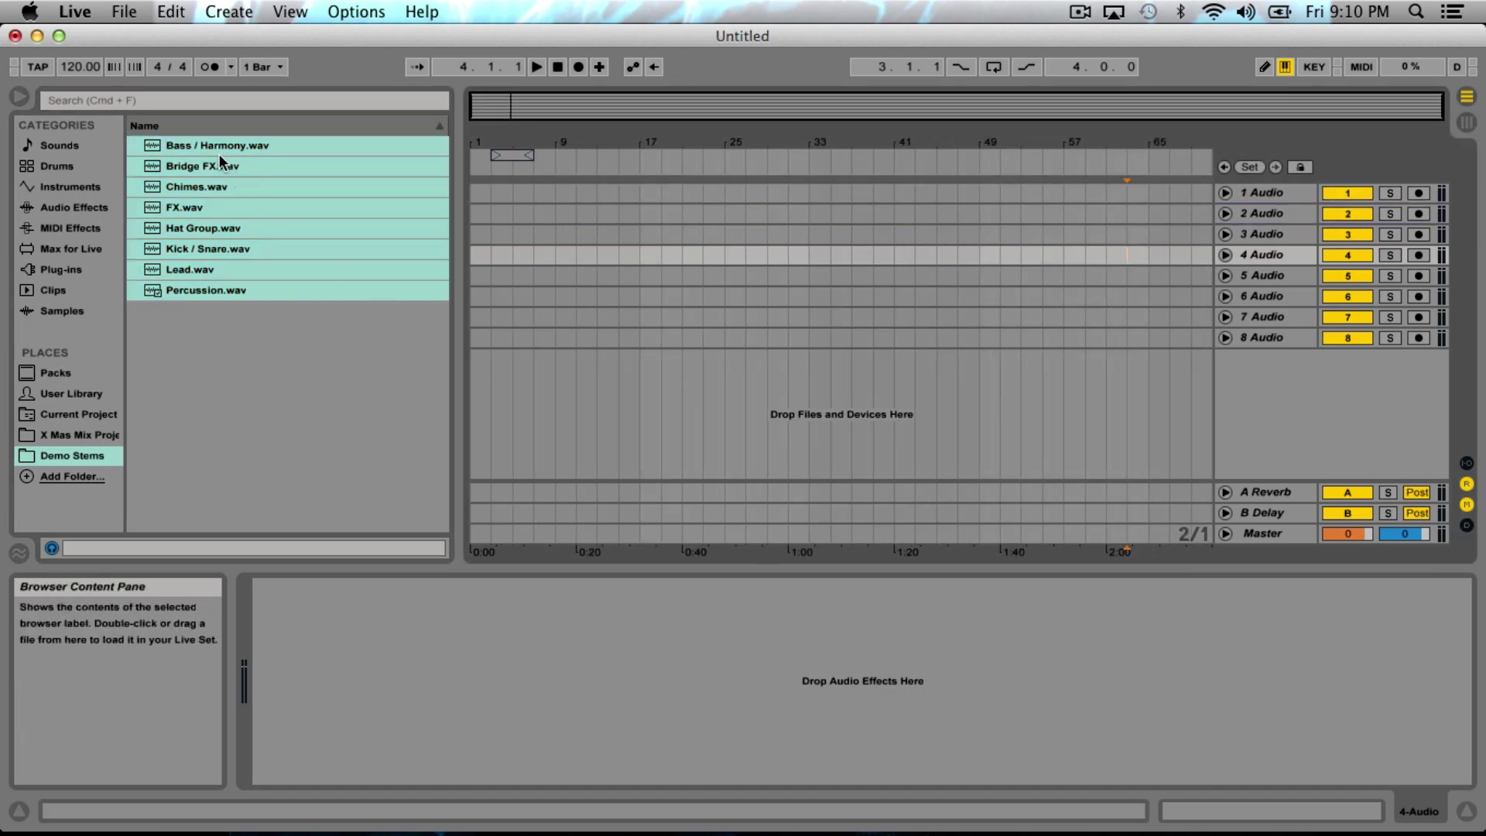
{"action": "mouse_move", "coordinate": [224, 145]}
{"action": "left_mouse_down"}
{"action": "mouse_move", "coordinate": [516, 202]}
{"action": "mouse_move", "coordinate": [496, 206]}
{"action": "mouse_move", "coordinate": [578, 206]}
{"action": "mouse_move", "coordinate": [480, 198]}
{"action": "left_mouse_up"}
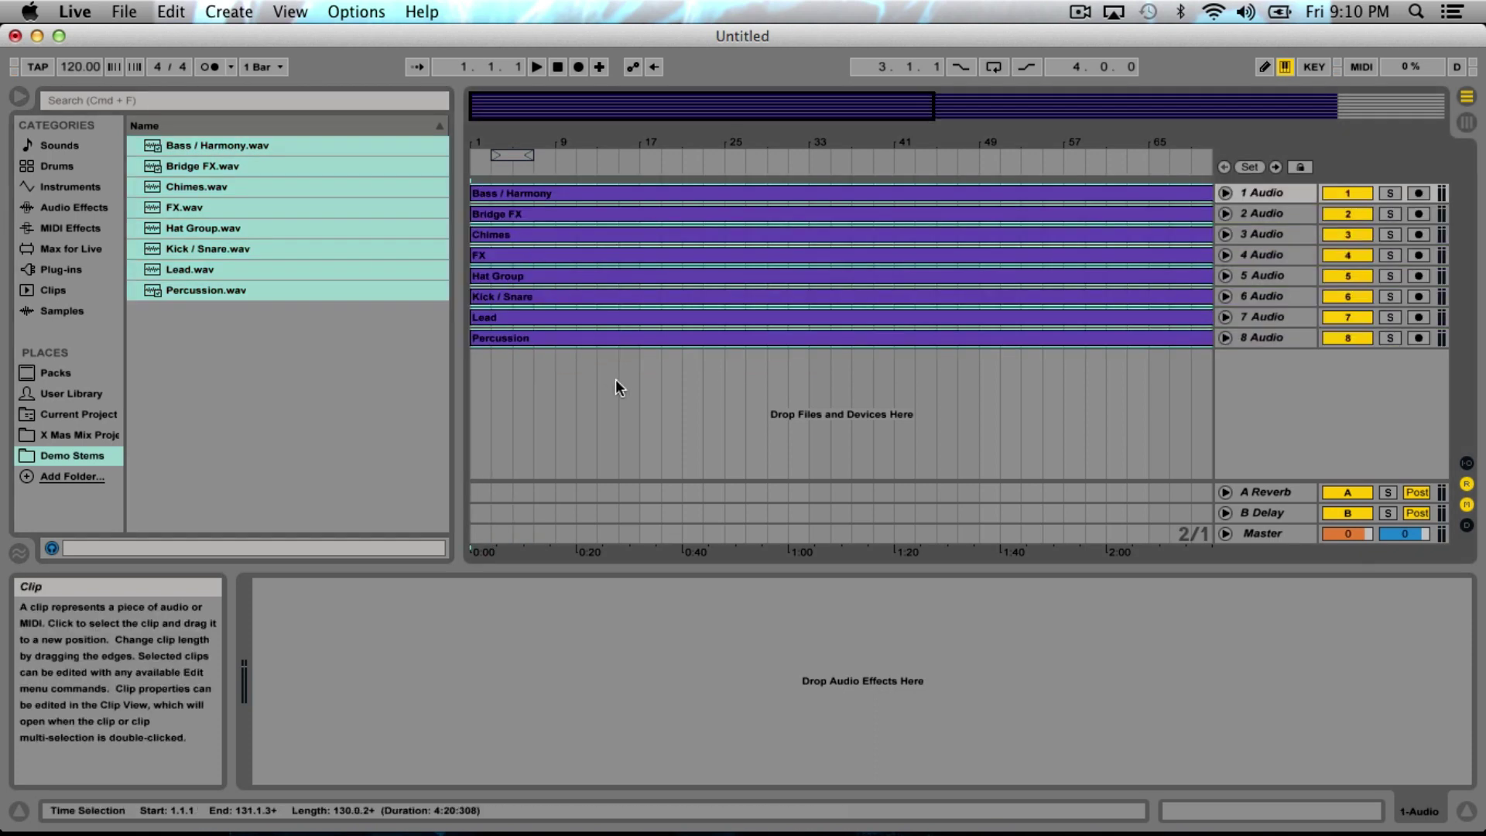
Place the eight stems as clips and unfold tracks 1–8 to show their waveforms
{"action": "left_click", "coordinate": [617, 381]}
{"action": "left_click", "coordinate": [1297, 337]}
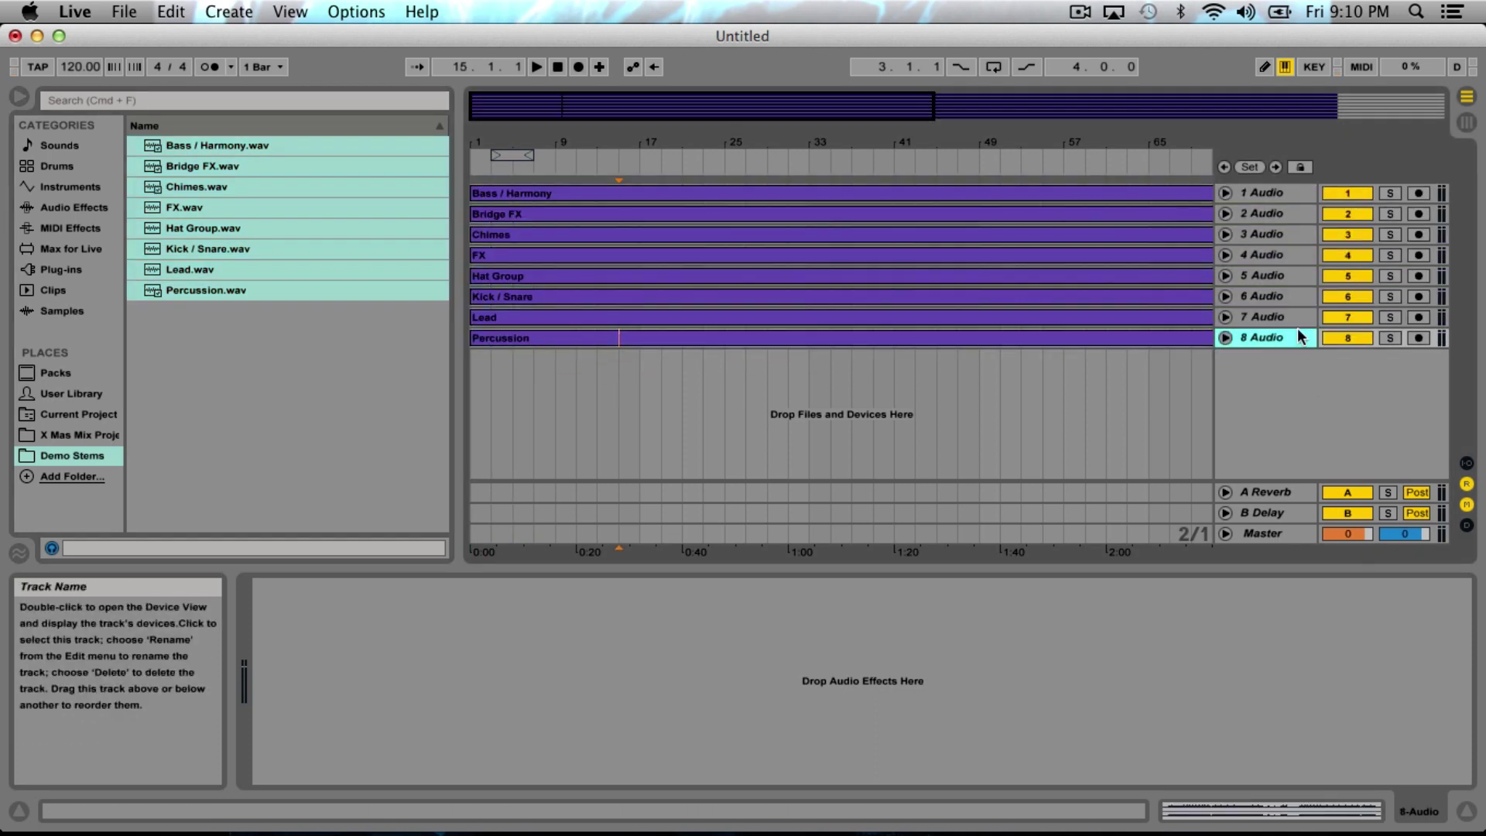
{"action": "left_click", "coordinate": [1284, 204], "text": "shift"}
{"action": "key", "text": "Right"}
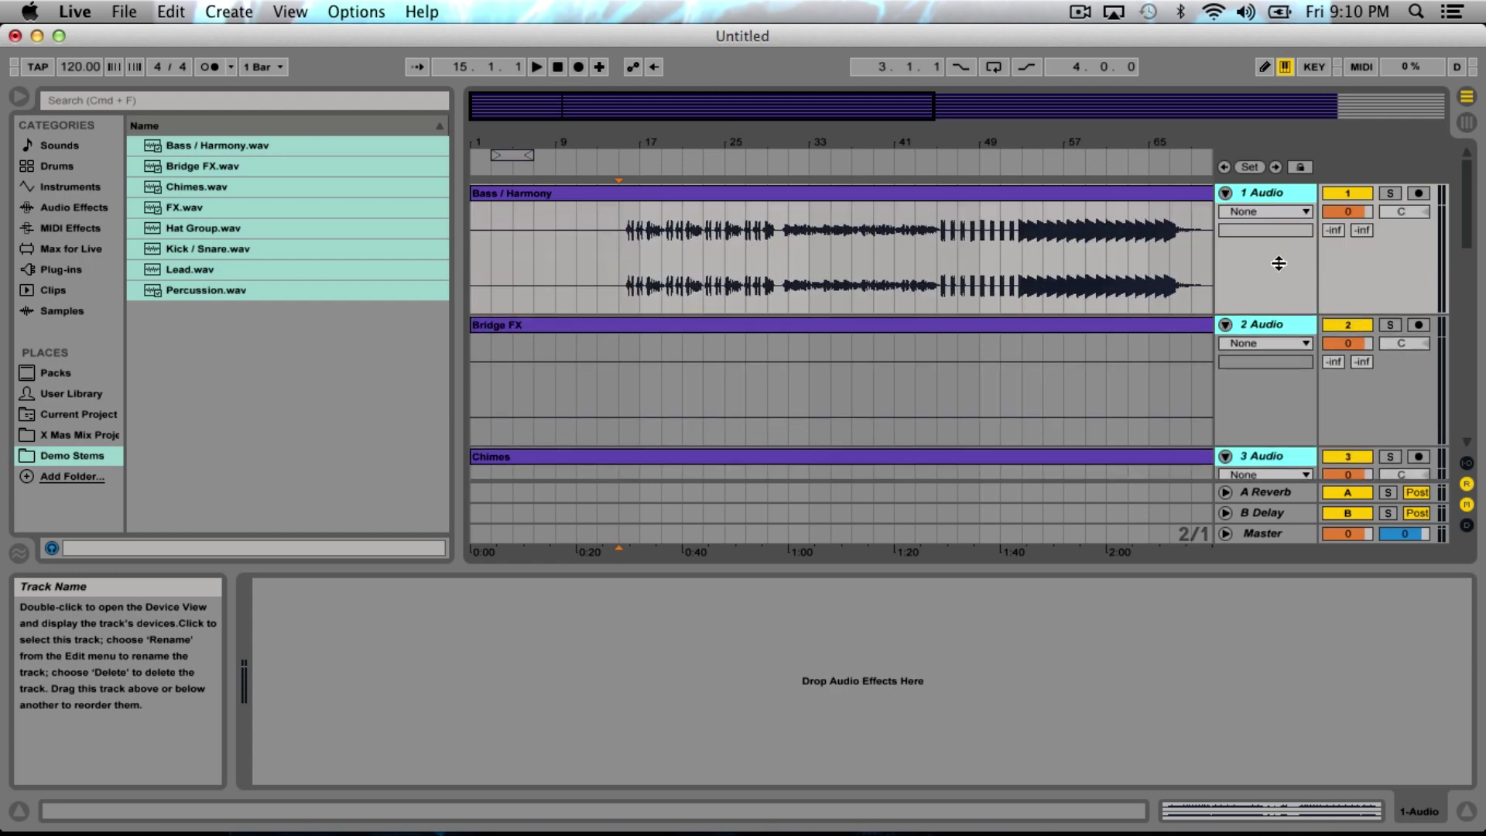
Scroll up and down the arrangement to review all eight stem tracks
{"action": "left_click_drag", "start_coordinate": [954, 155], "coordinate": [954, 135]}
{"action": "scroll", "coordinate": [777, 354], "scroll_direction": "down", "scroll_amount": 5}
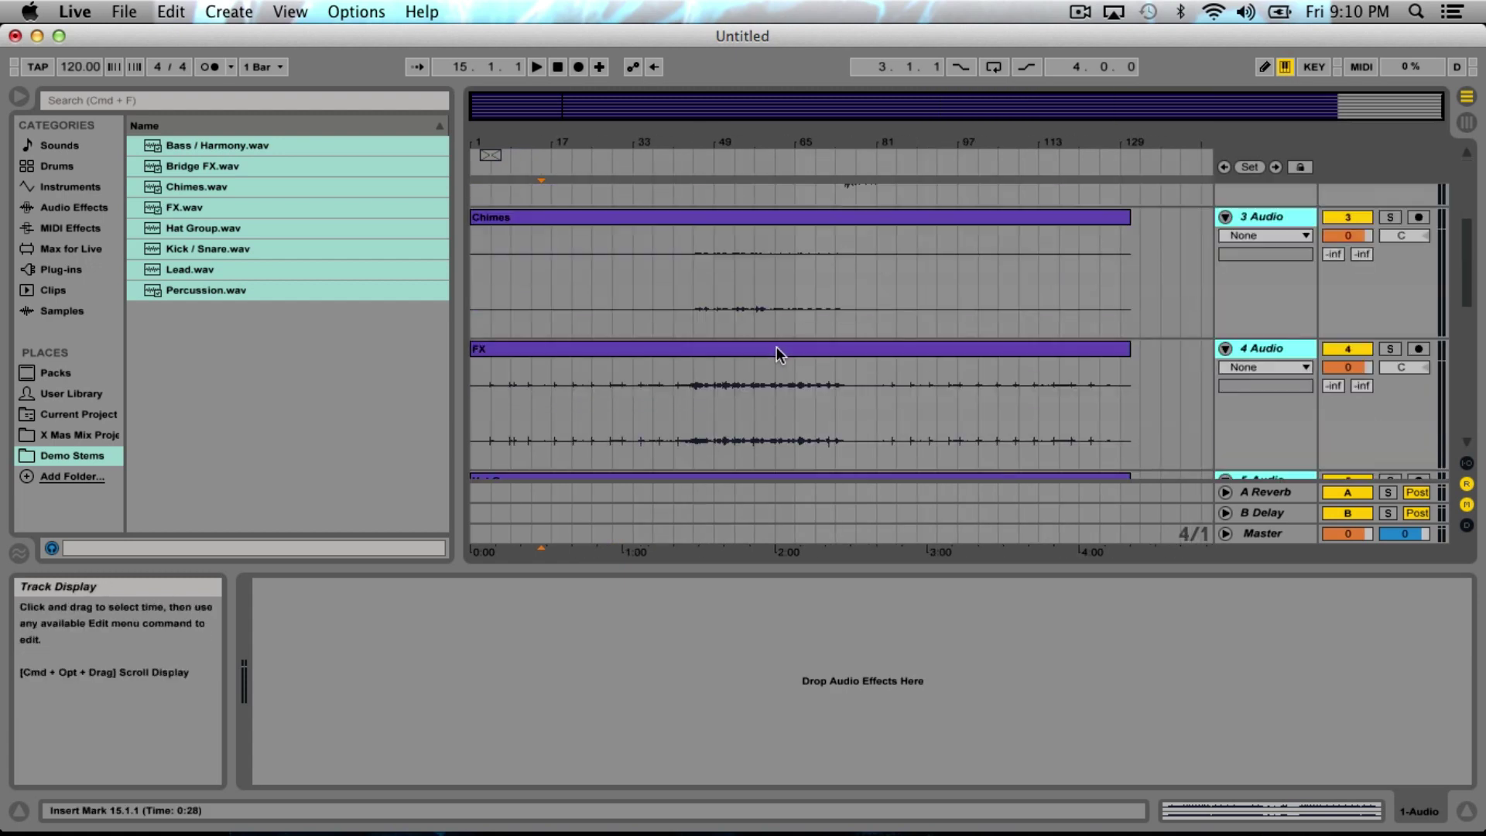
{"action": "scroll", "coordinate": [777, 355], "scroll_direction": "down", "scroll_amount": 8}
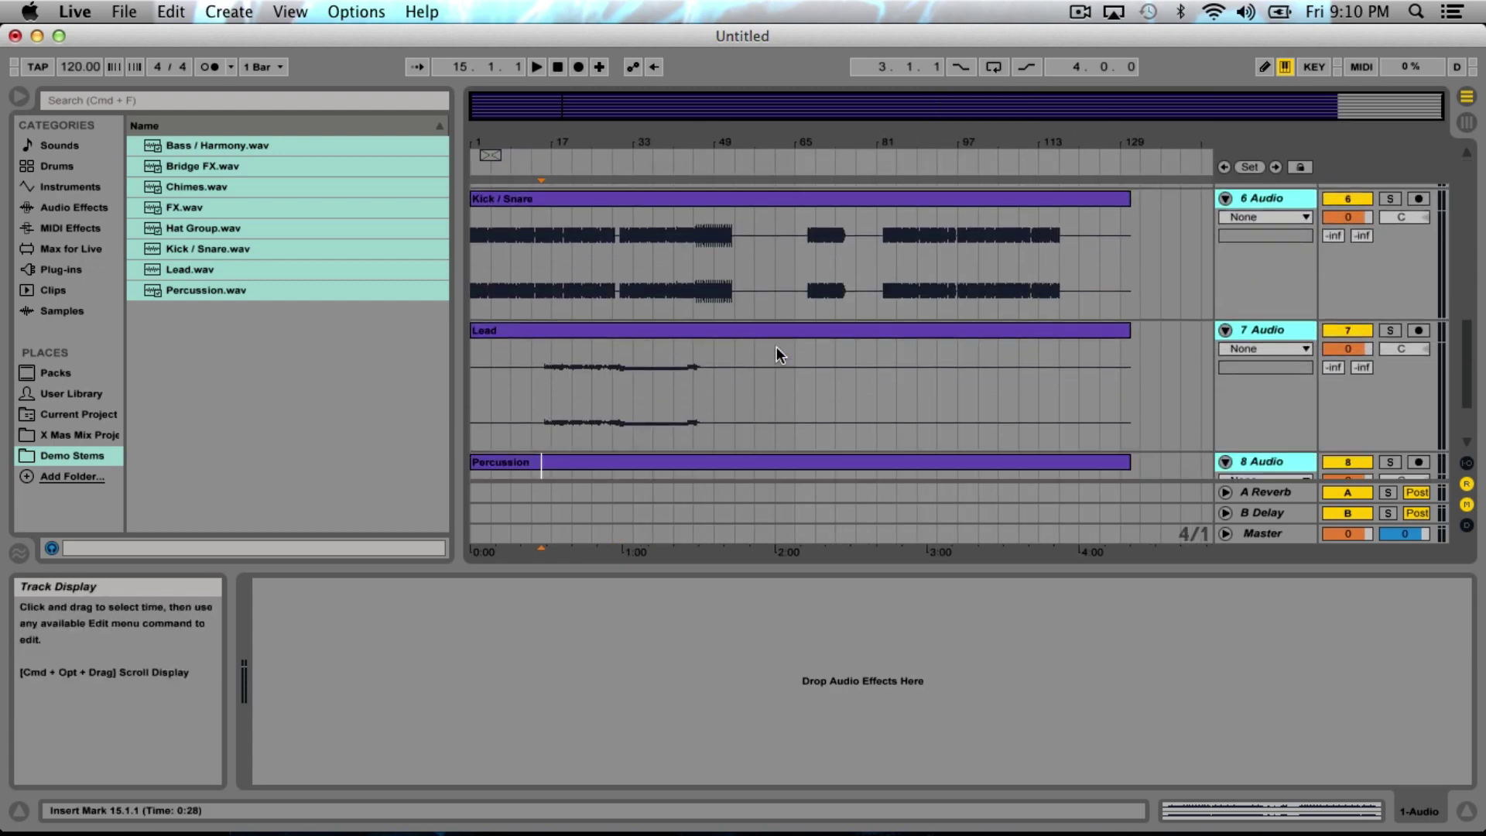
{"action": "scroll", "coordinate": [777, 354], "scroll_direction": "down", "scroll_amount": 3}
{"action": "scroll", "coordinate": [777, 353], "scroll_direction": "up", "scroll_amount": 6}
{"action": "scroll", "coordinate": [777, 333], "scroll_direction": "up", "scroll_amount": 10}
{"action": "scroll", "coordinate": [1124, 232], "scroll_direction": "down", "scroll_amount": 3}
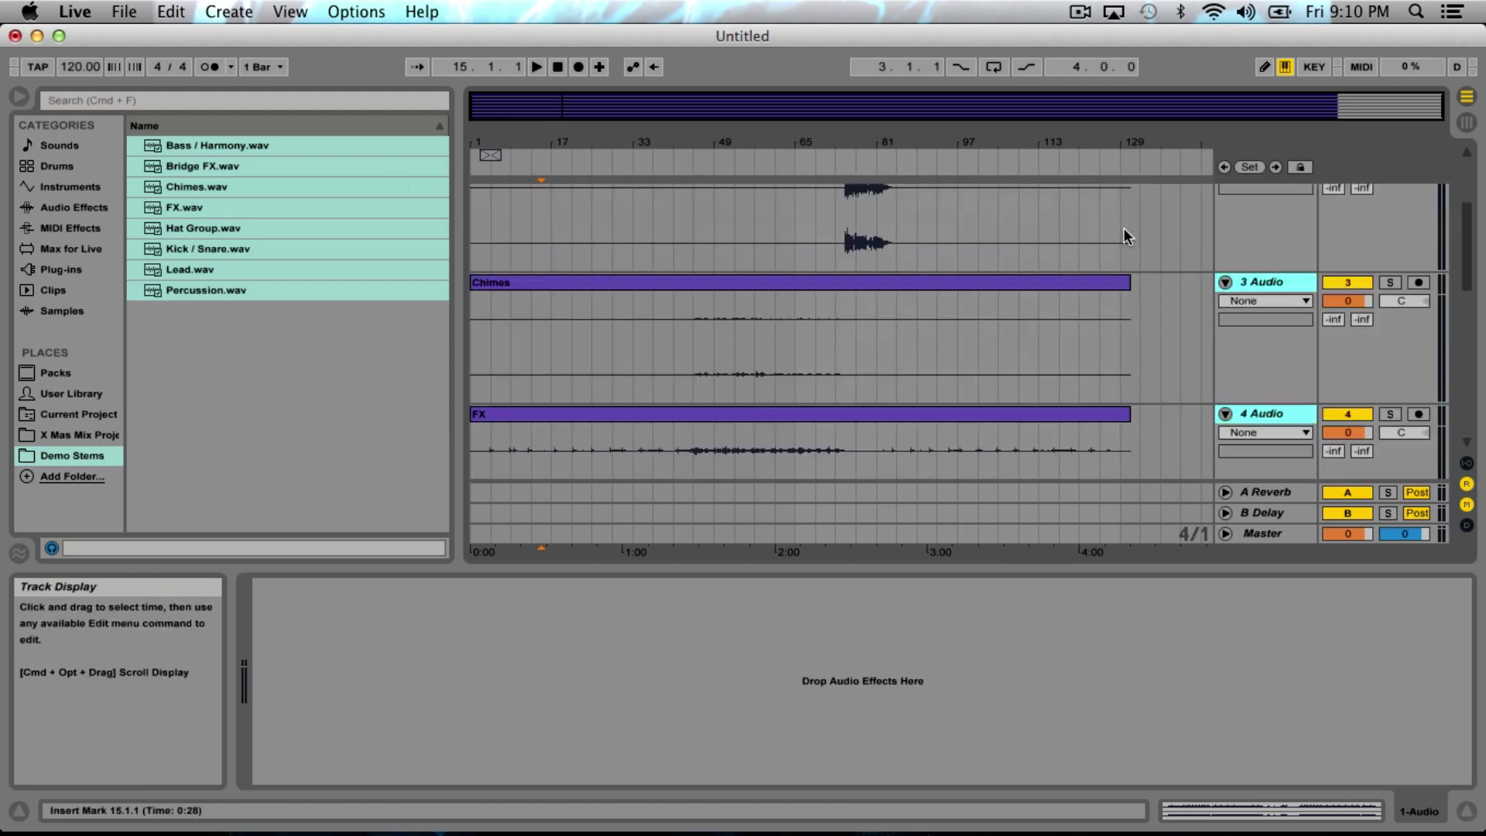
{"action": "scroll", "coordinate": [1123, 236], "scroll_direction": "down", "scroll_amount": 1}
{"action": "scroll", "coordinate": [963, 305], "scroll_direction": "down", "scroll_amount": 6}
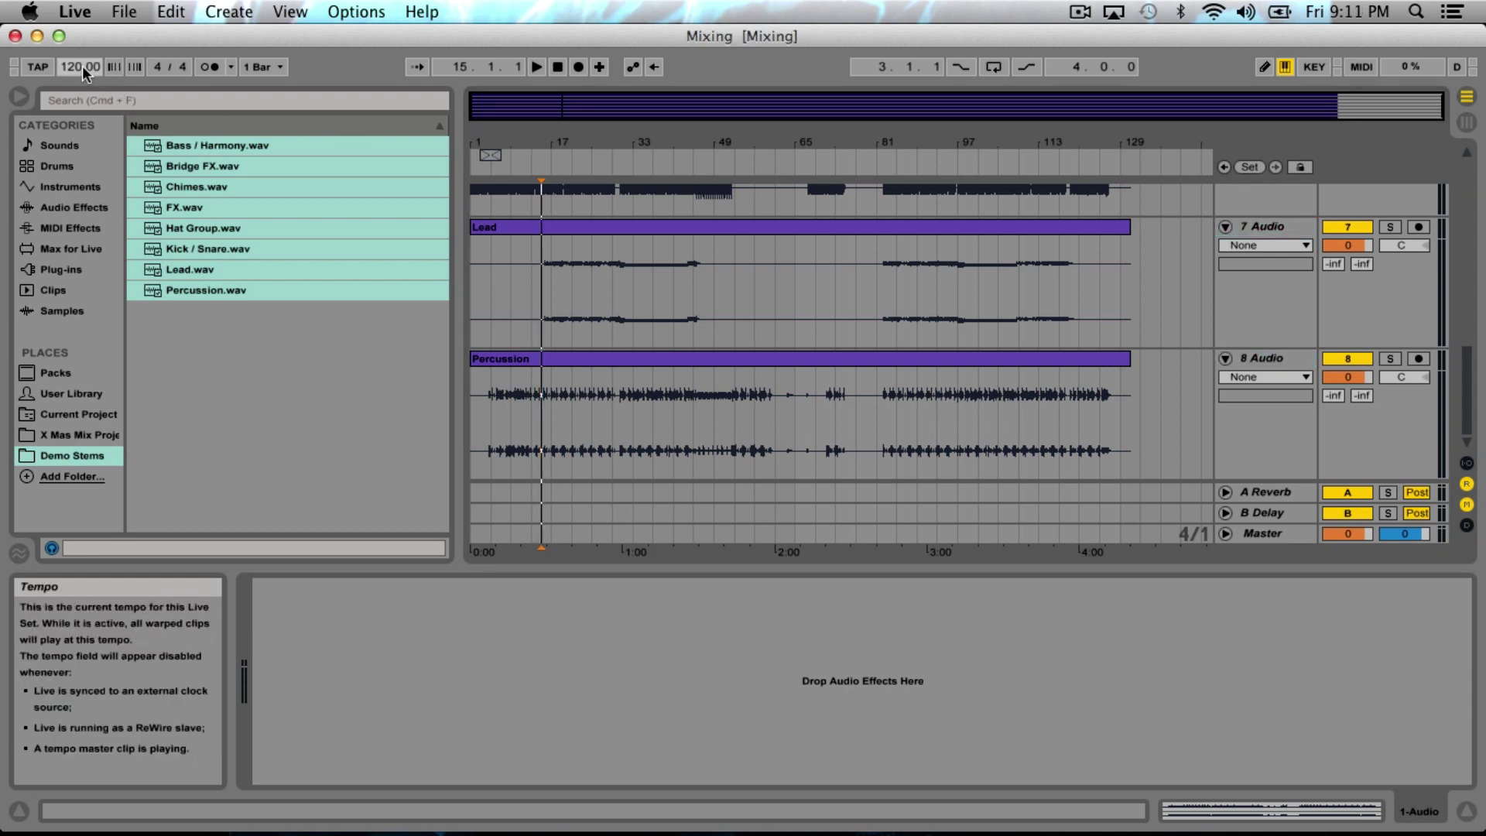
Set the session tempo to 130 BPM
{"action": "left_click", "coordinate": [80, 67]}
{"action": "type", "text": "130"}
{"action": "key", "text": "Return"}
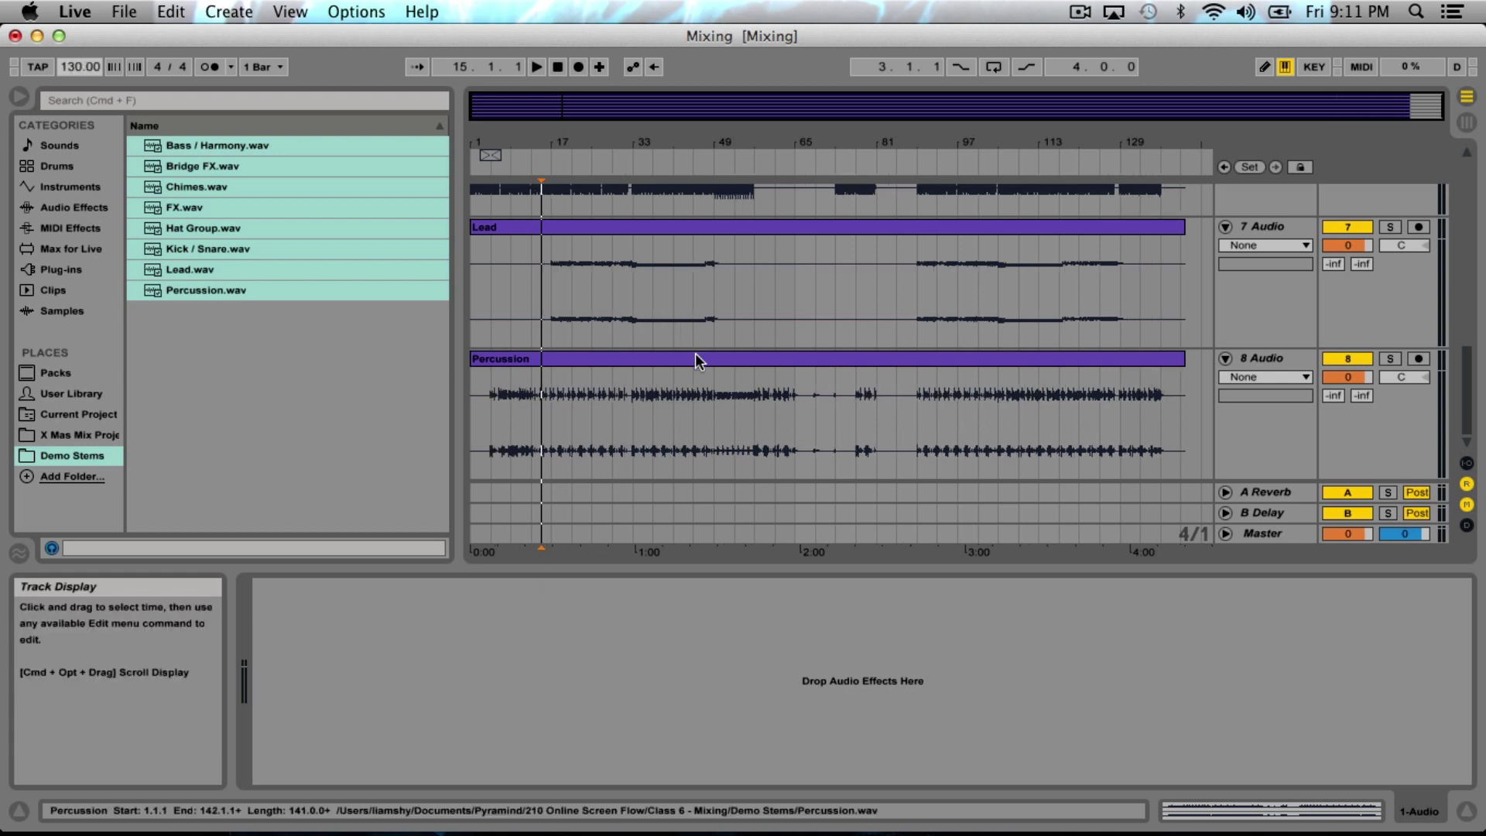
Select all eight stem clips together, then hide Detail View to enlarge the arrangement
{"action": "left_click", "coordinate": [695, 358]}
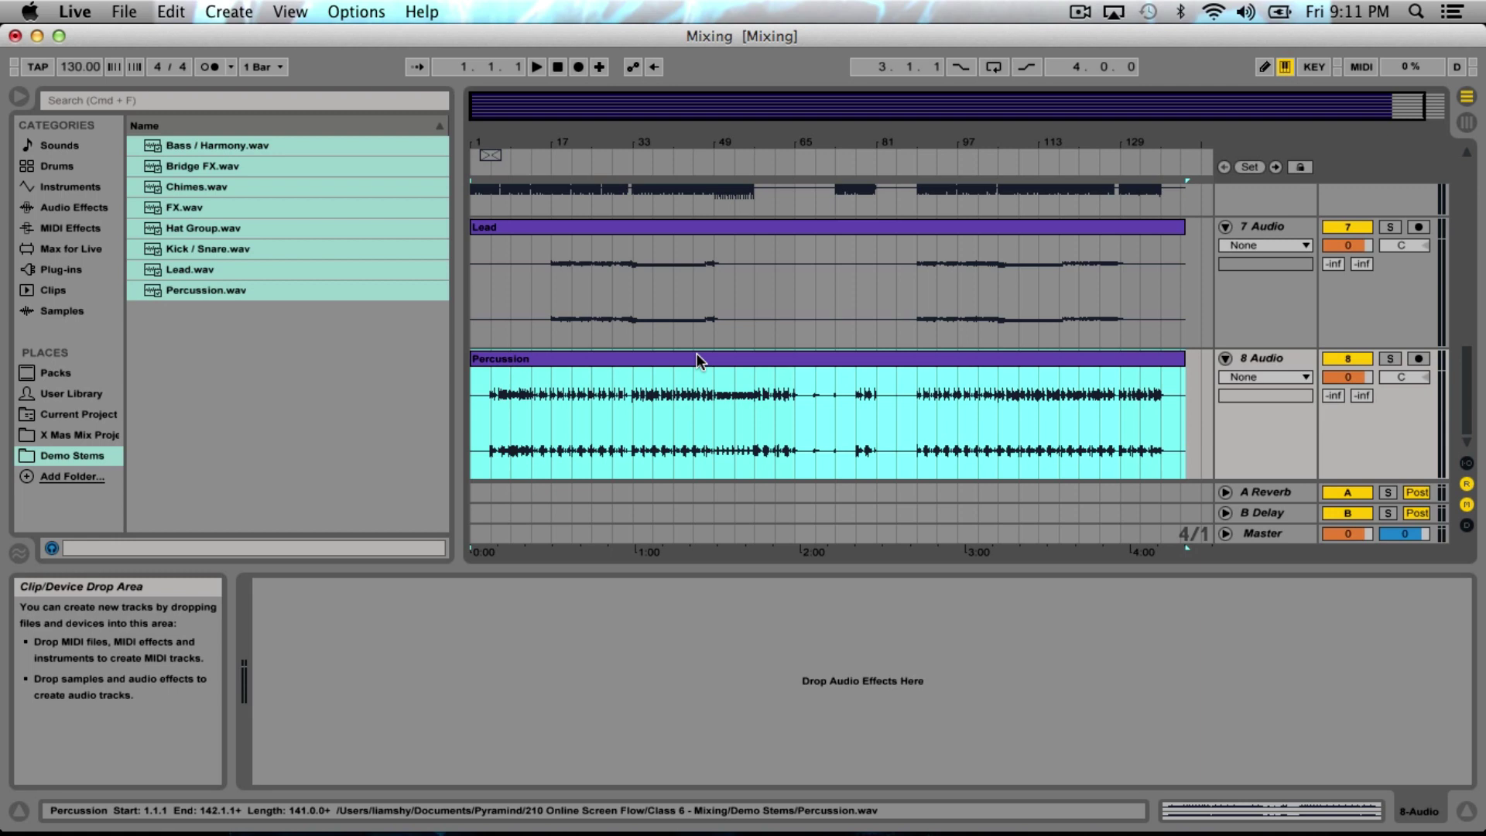
{"action": "key", "text": "super+a"}
{"action": "scroll", "coordinate": [675, 310], "scroll_direction": "up", "scroll_amount": 5}
{"action": "double_click", "coordinate": [625, 190]}
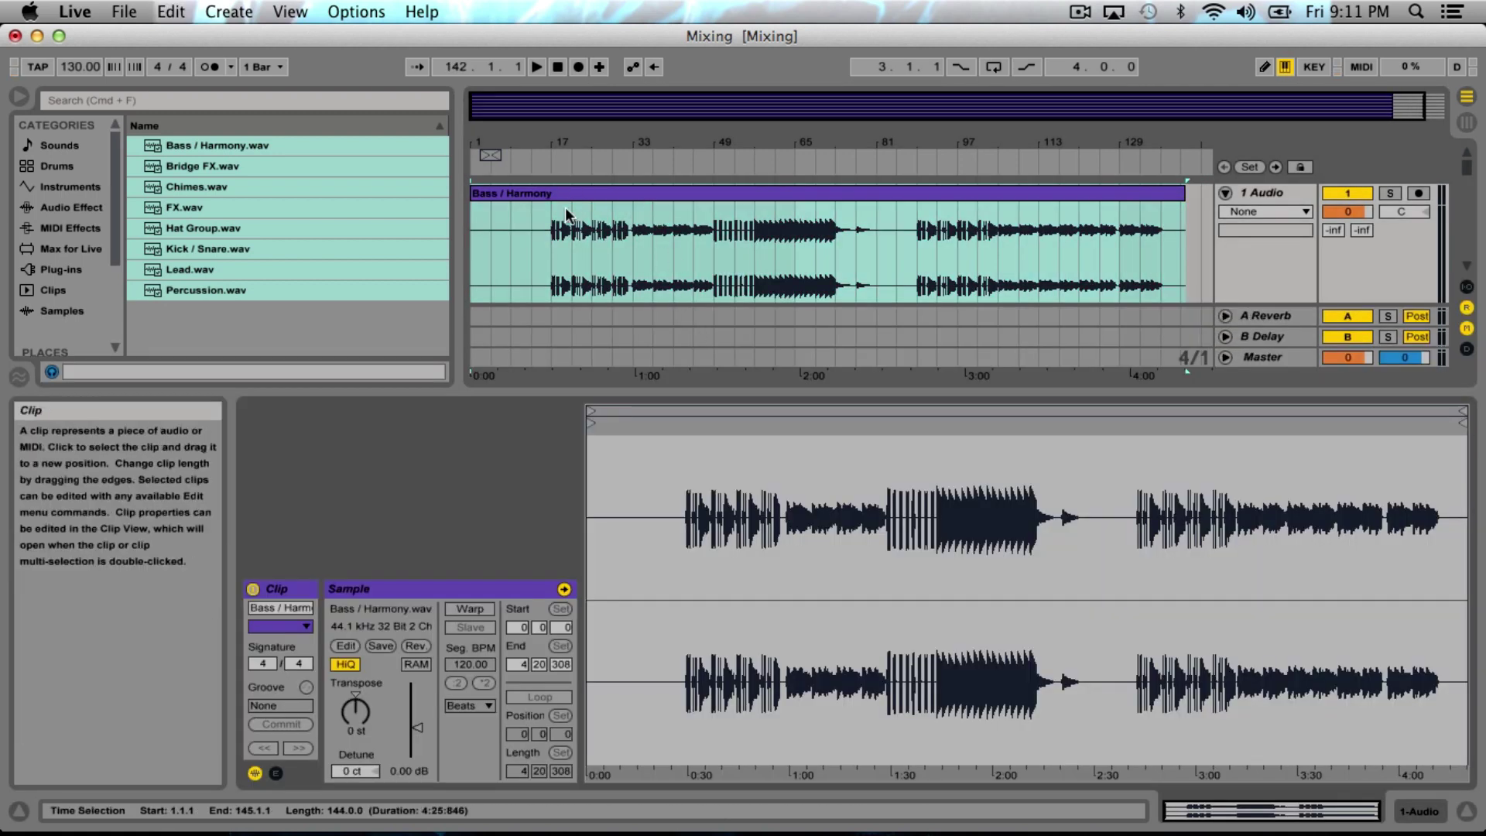
{"action": "scroll", "coordinate": [564, 209], "scroll_direction": "down", "scroll_amount": 4}
{"action": "key", "text": "super+a"}
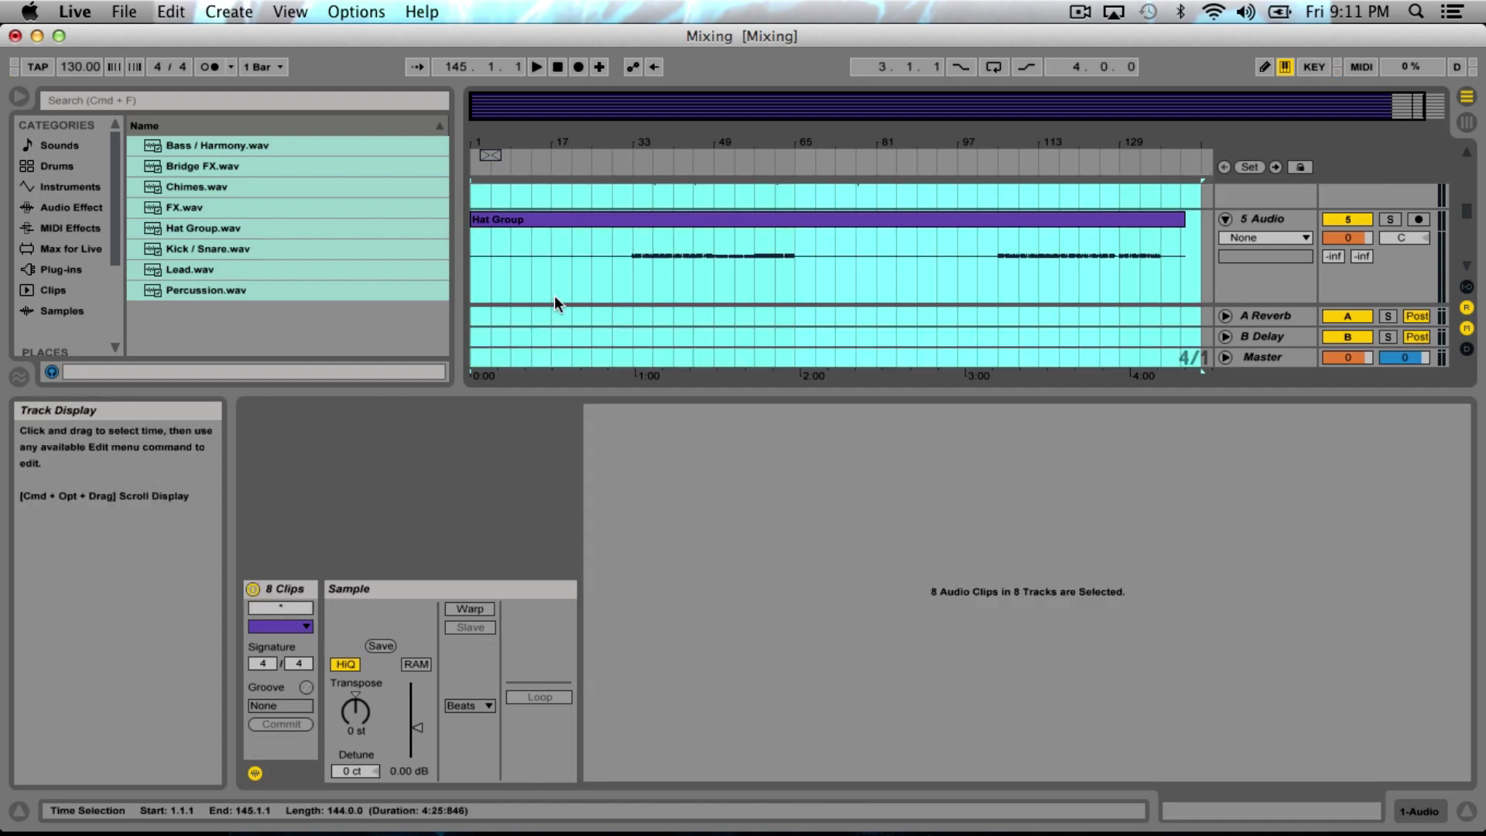
{"action": "scroll", "coordinate": [586, 267], "scroll_direction": "down", "scroll_amount": 2}
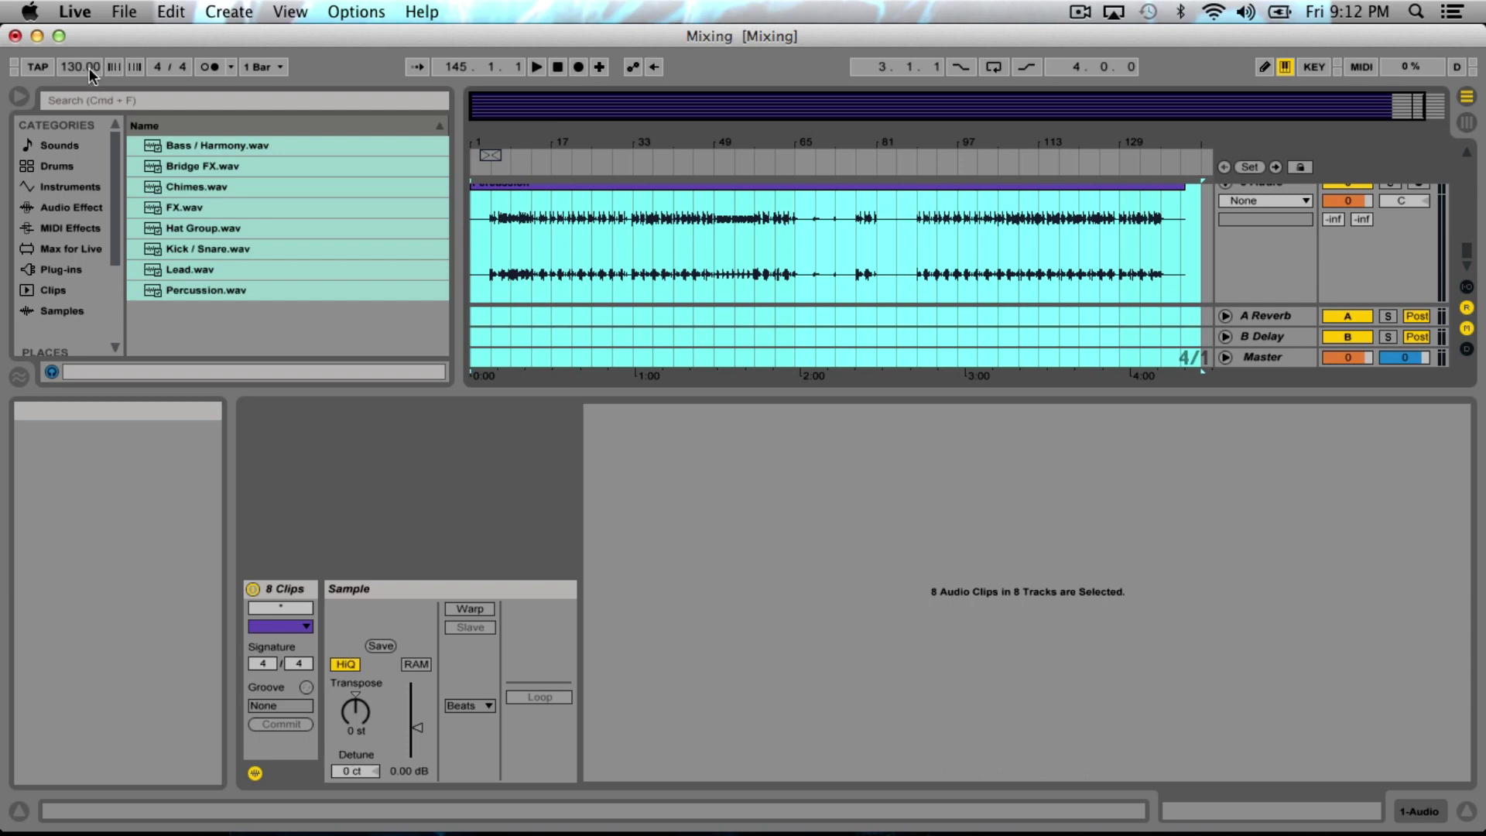
{"action": "left_click", "coordinate": [1465, 815]}
{"action": "left_click", "coordinate": [822, 538]}
{"action": "scroll", "coordinate": [718, 305], "scroll_direction": "up", "scroll_amount": 5}
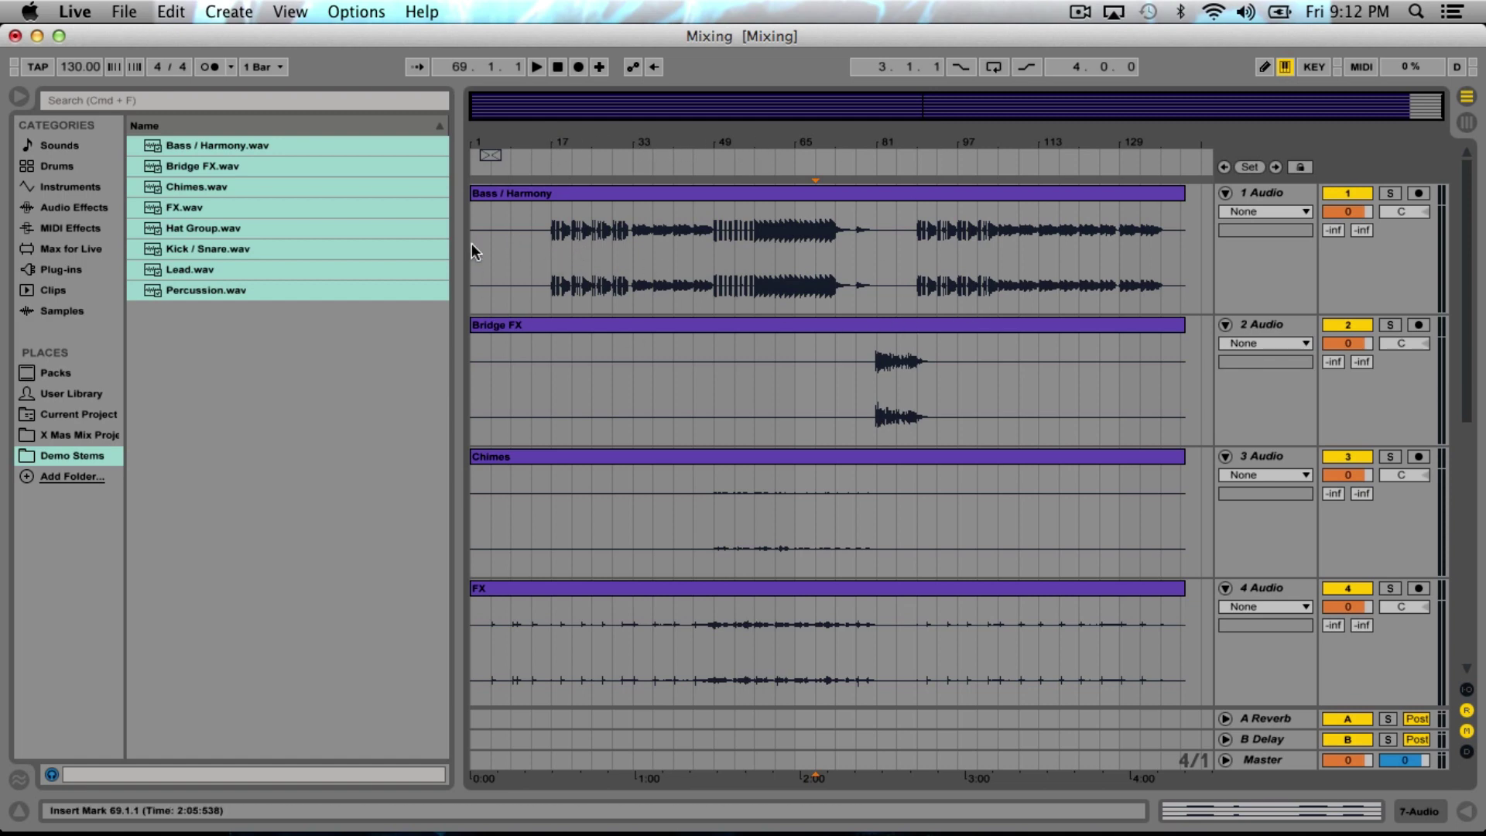
Start playback of the stems from bar 17 and set the grid to 1/16
{"action": "scroll", "coordinate": [851, 232], "scroll_direction": "up", "scroll_amount": 2}
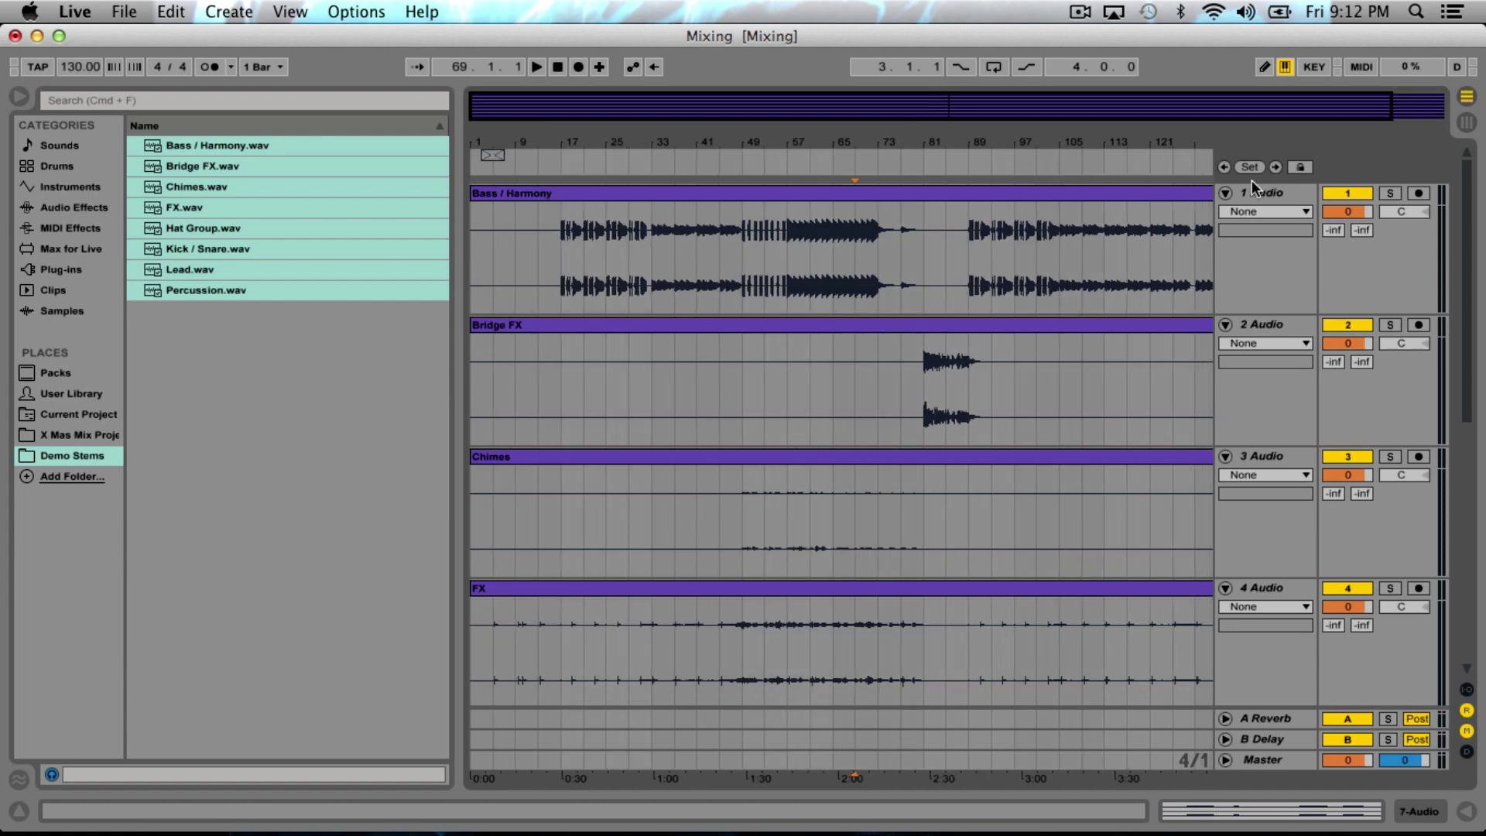
{"action": "left_click", "coordinate": [559, 282]}
{"action": "key", "text": "space"}
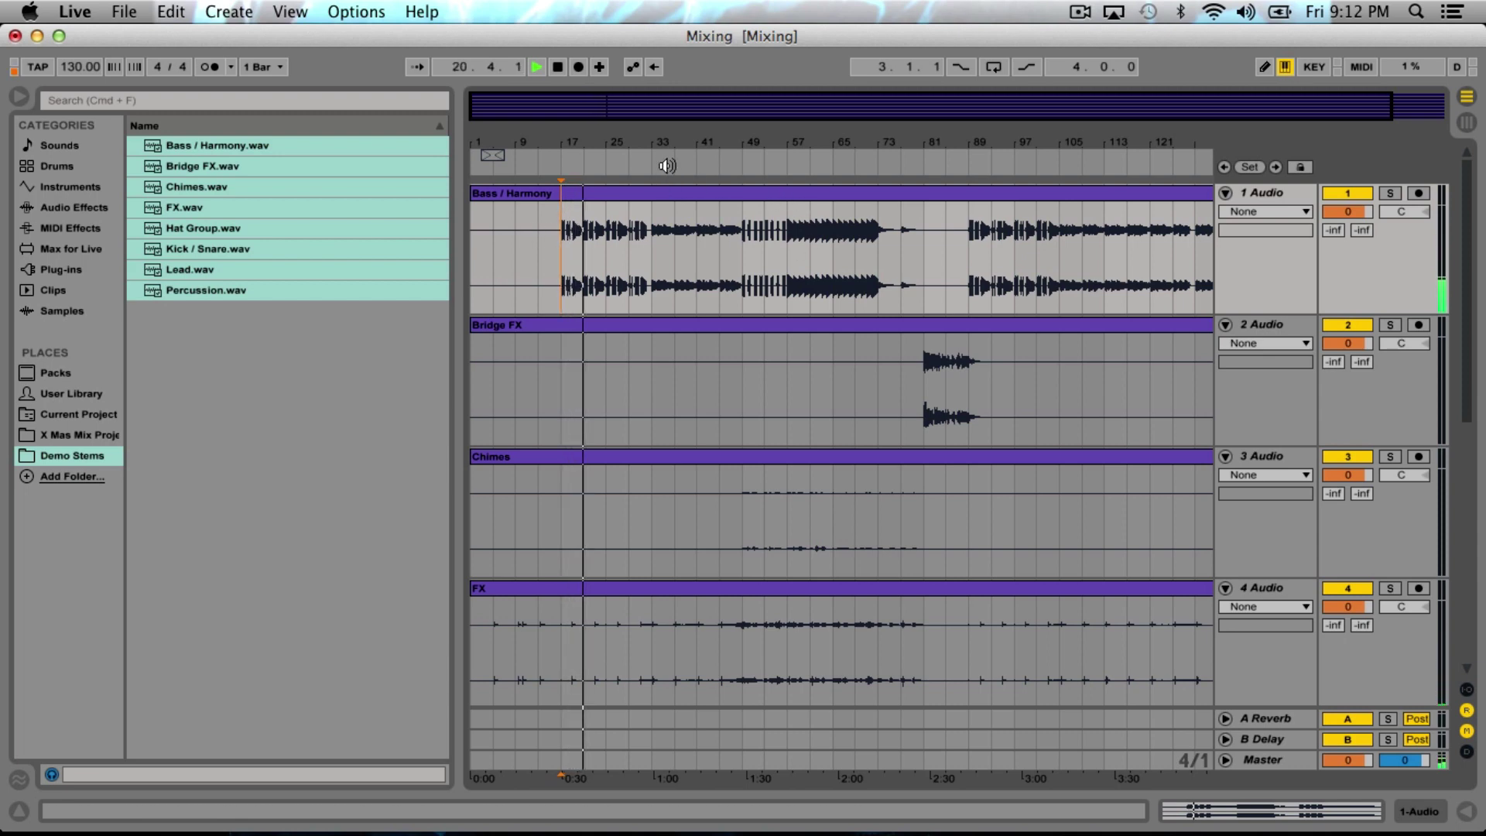
{"action": "left_click", "coordinate": [260, 68]}
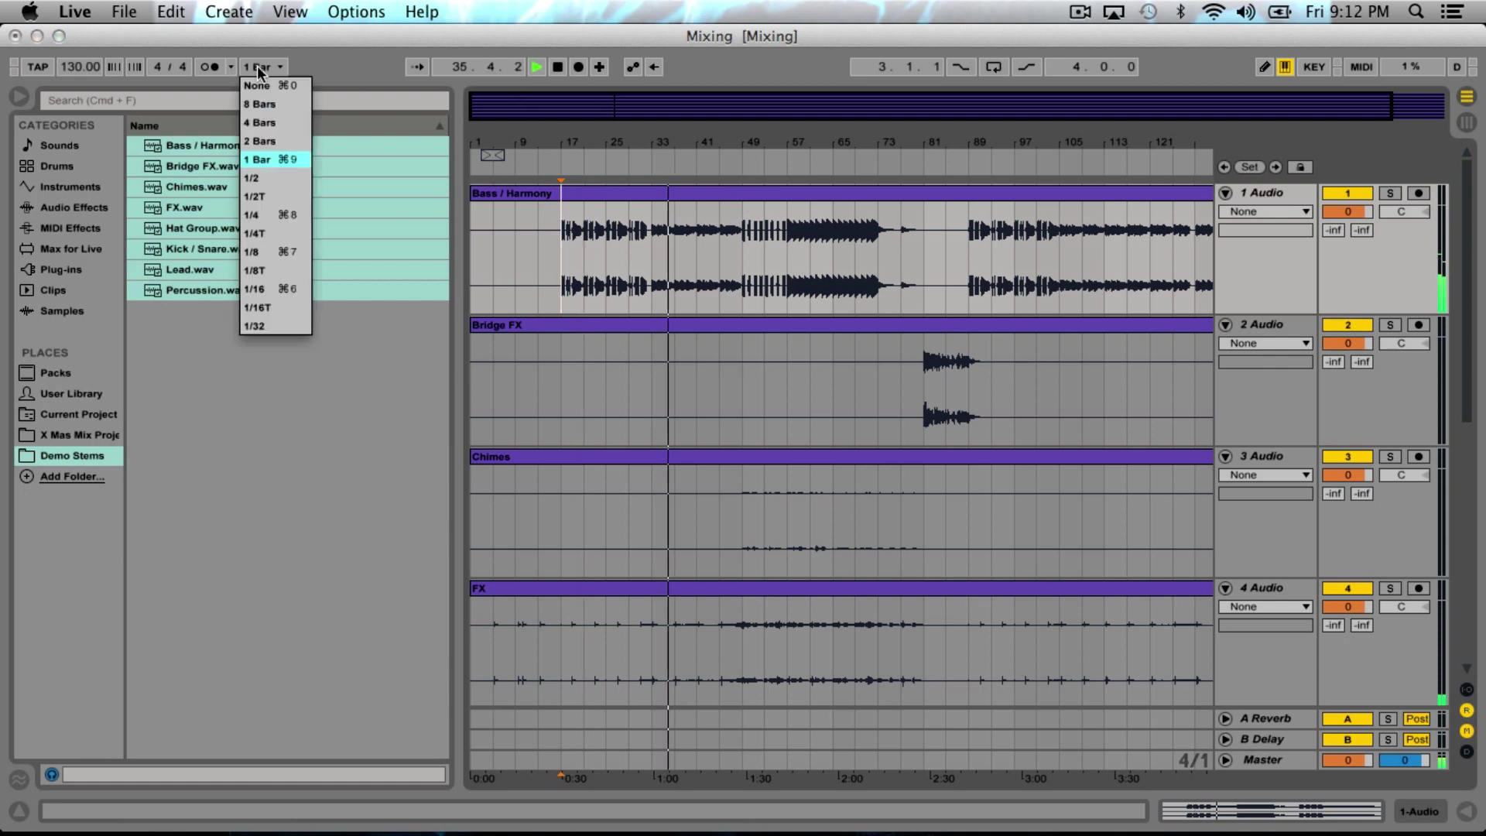
{"action": "left_click", "coordinate": [255, 289]}
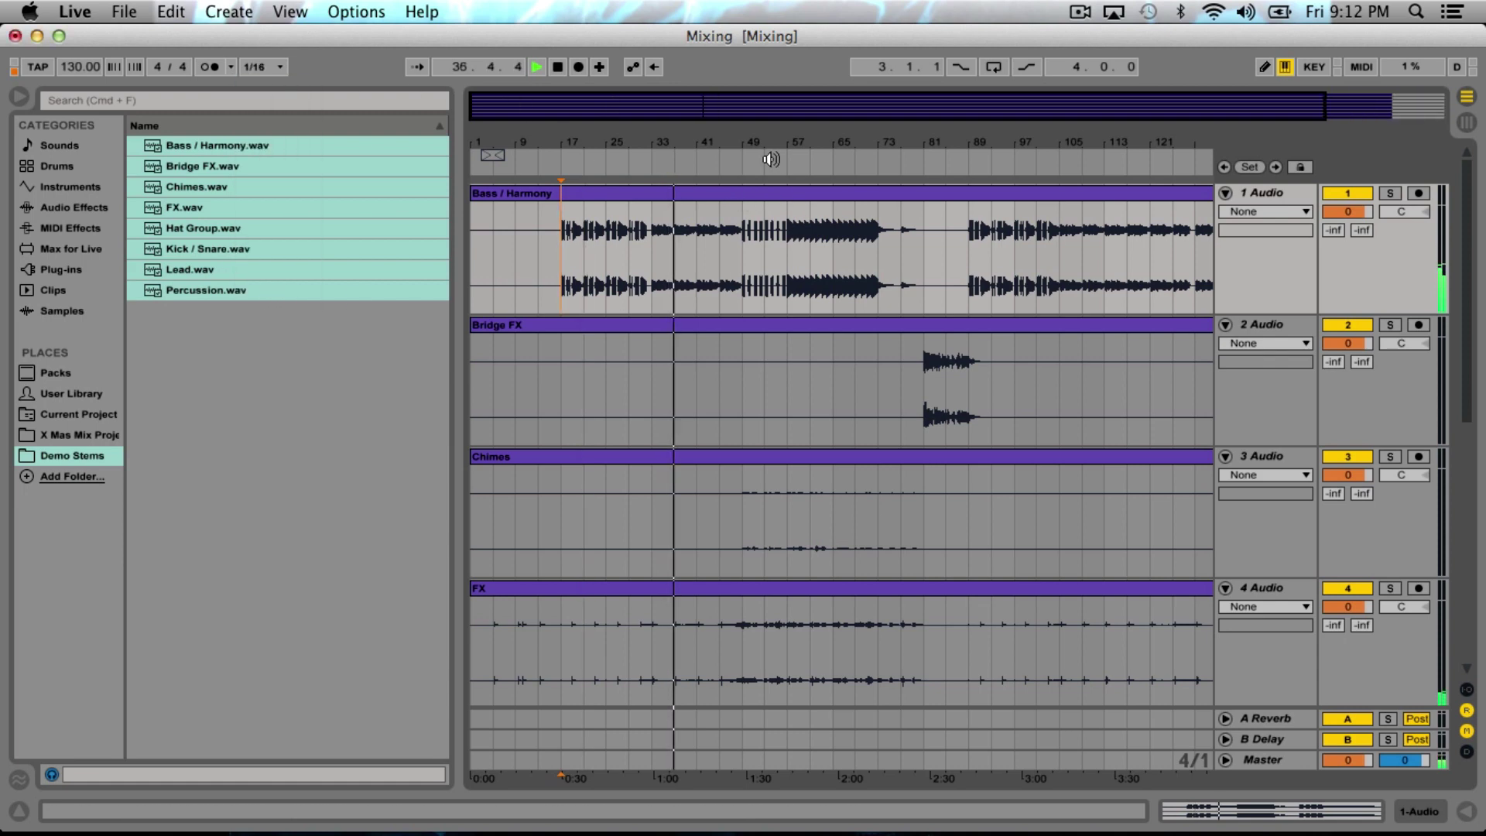
Jump playback through bars 64, 77, 90, 109 and 122, then stop and zoom out to the whole song
{"action": "left_click_drag", "start_coordinate": [829, 147], "coordinate": [790, 193]}
{"action": "left_click", "coordinate": [792, 161]}
{"action": "left_click", "coordinate": [902, 161]}
{"action": "left_click_drag", "start_coordinate": [981, 146], "coordinate": [808, 160]}
{"action": "left_click", "coordinate": [809, 160]}
{"action": "left_click", "coordinate": [960, 161]}
{"action": "scroll", "coordinate": [1059, 234], "scroll_direction": "down", "scroll_amount": 10}
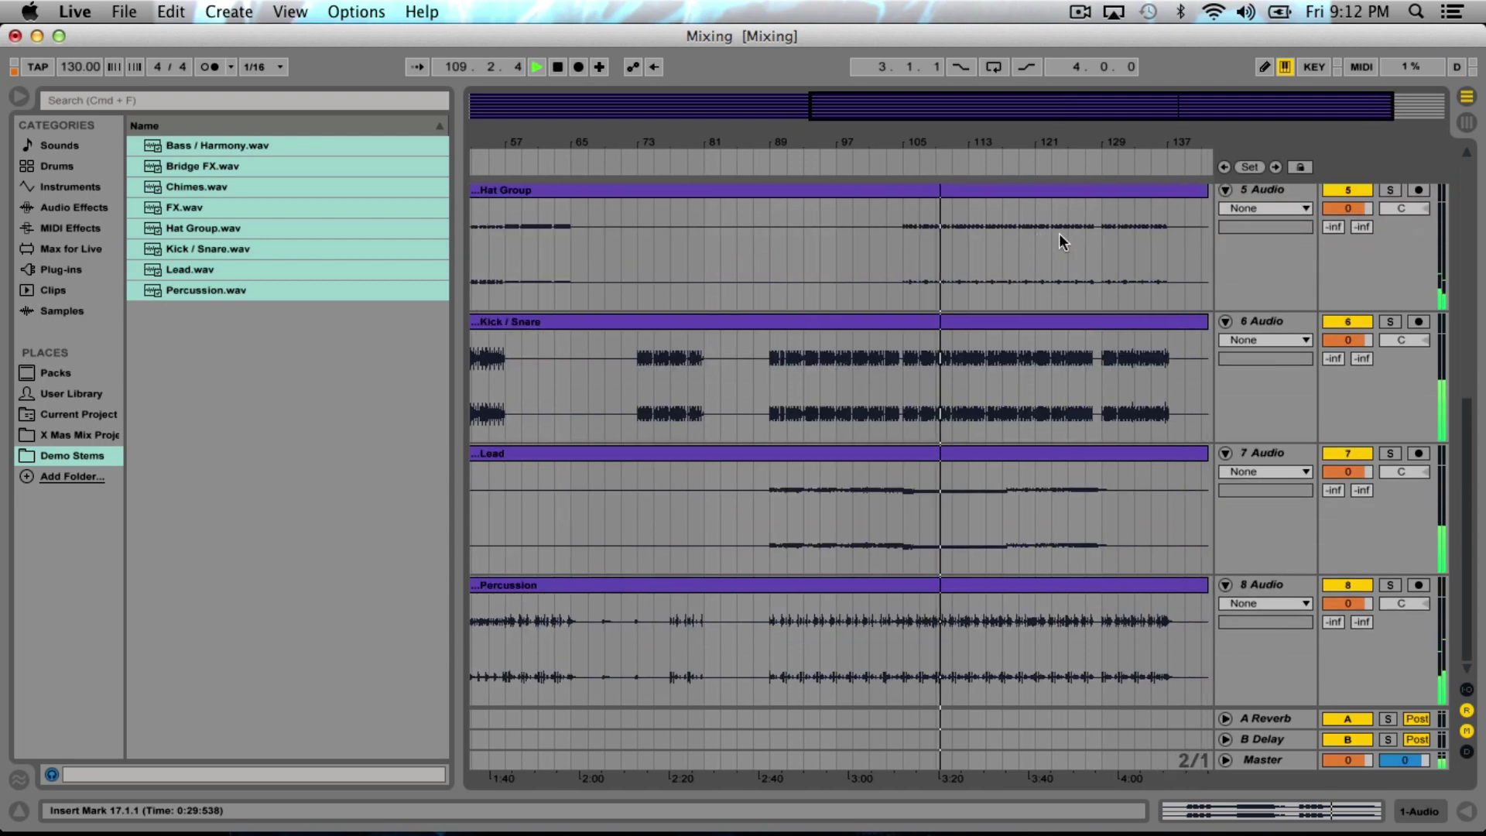
{"action": "scroll", "coordinate": [1059, 234], "scroll_direction": "right", "scroll_amount": 5}
{"action": "left_click", "coordinate": [982, 161]}
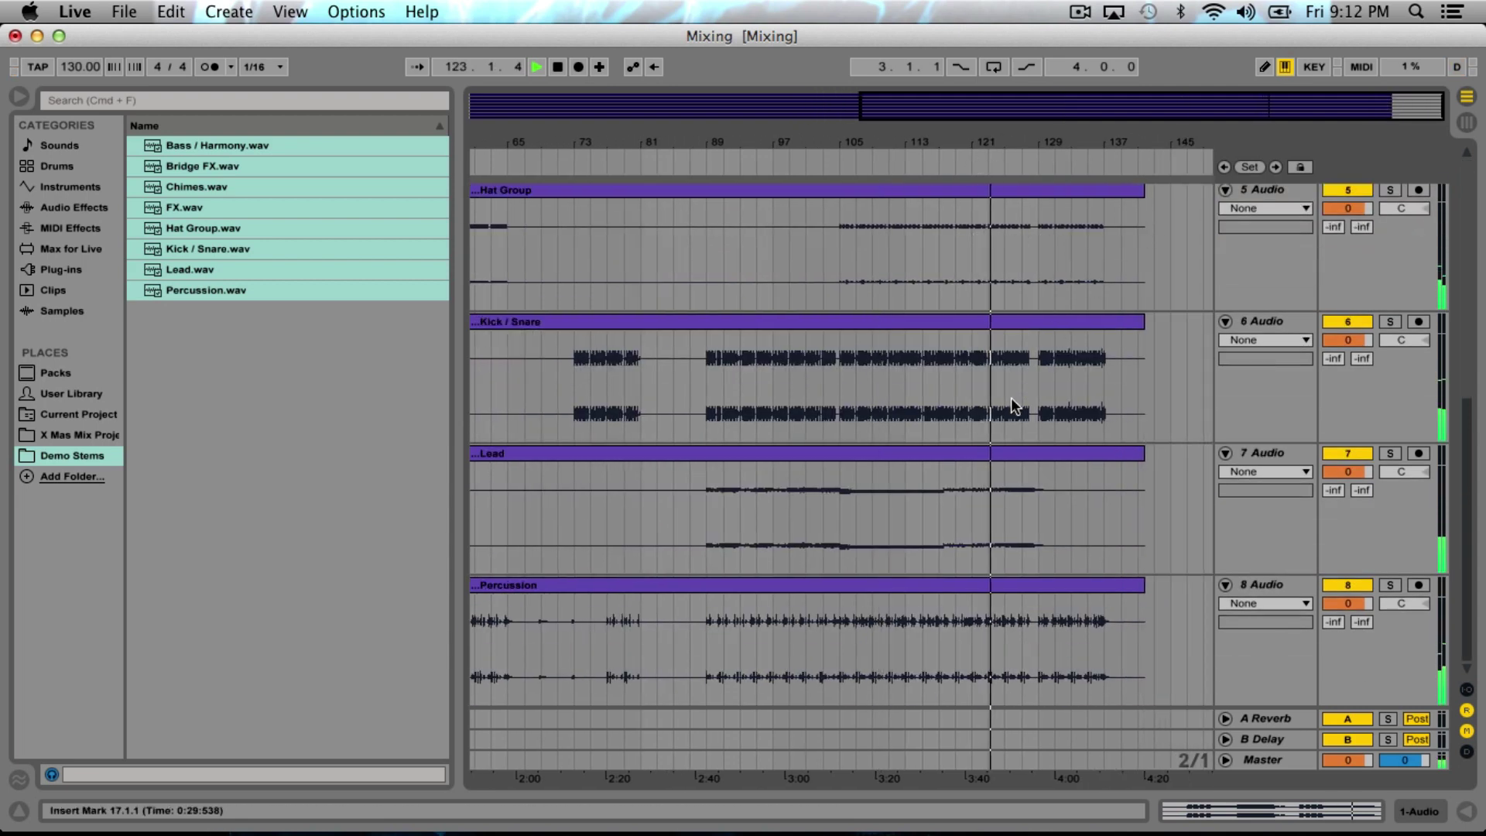
{"action": "key", "text": "space"}
{"action": "left_click_drag", "start_coordinate": [756, 143], "coordinate": [931, 588]}
{"action": "scroll", "coordinate": [1071, 403], "scroll_direction": "up", "scroll_amount": 5}
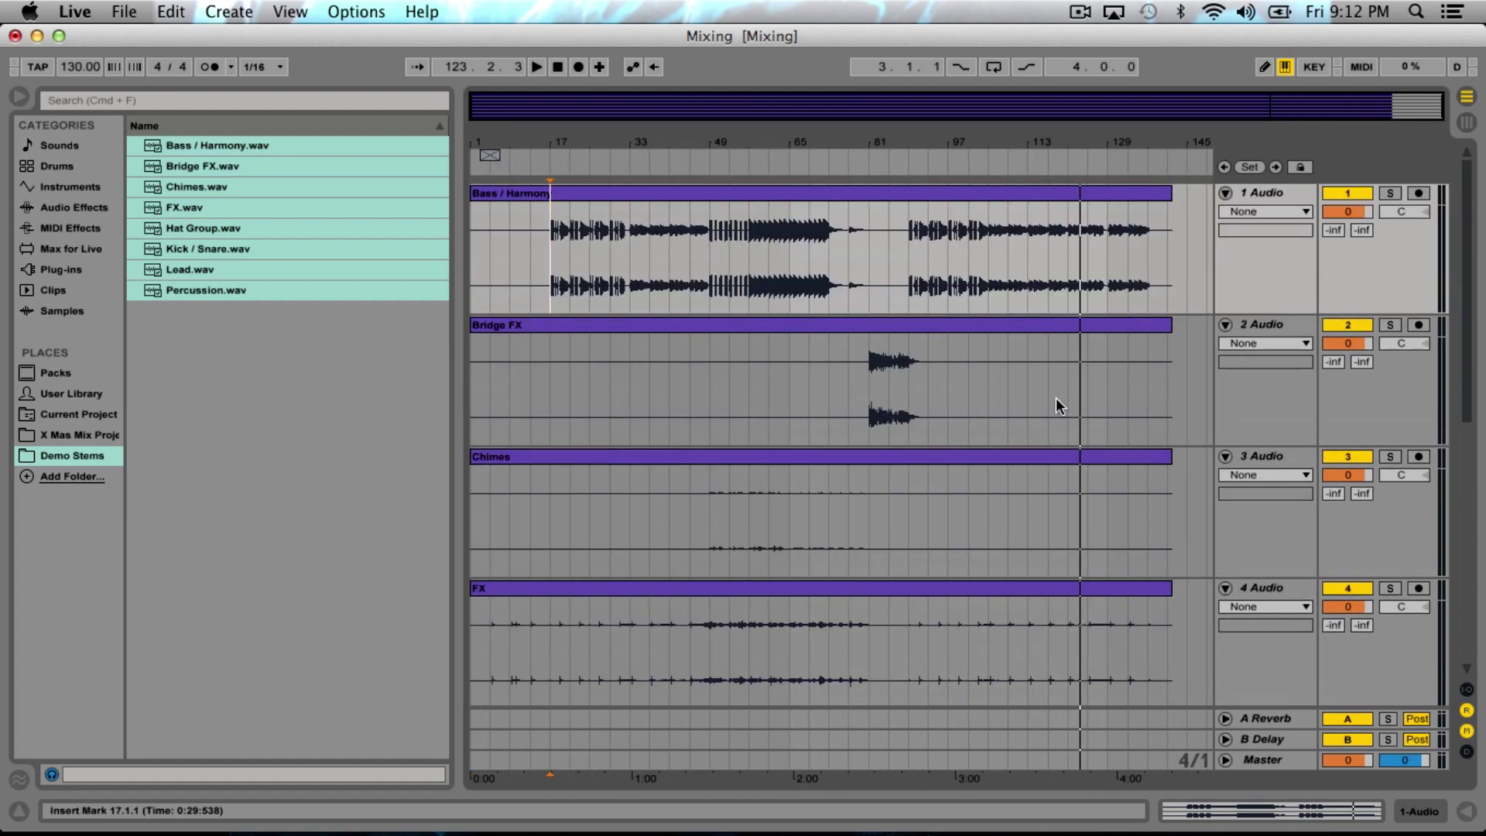
Select the first audio track and scroll through all eight stem tracks in the arrangement
{"action": "left_click", "coordinate": [1260, 192]}
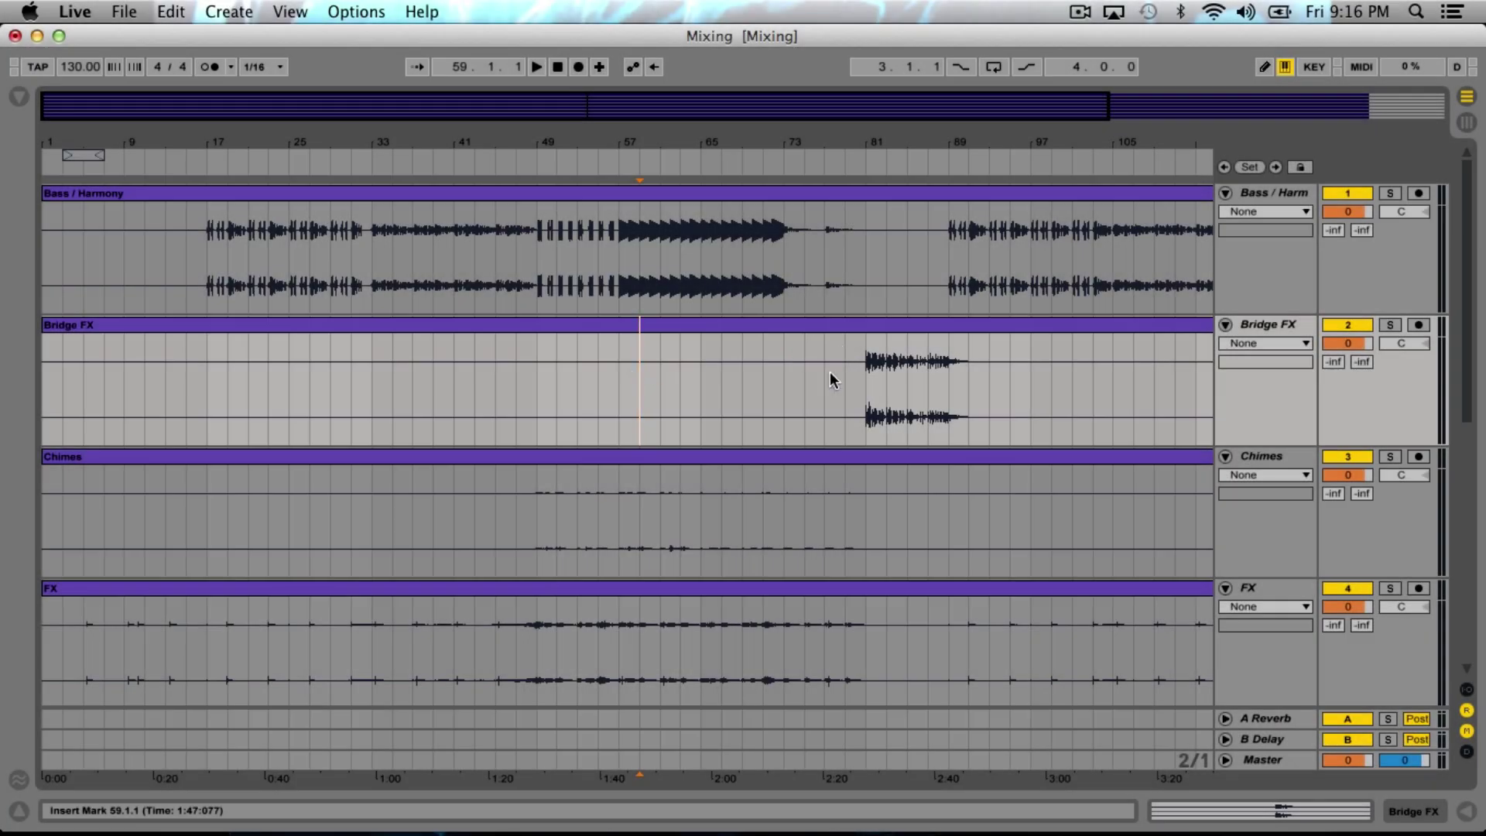
{"action": "scroll", "coordinate": [1269, 433], "scroll_direction": "down", "scroll_amount": 3}
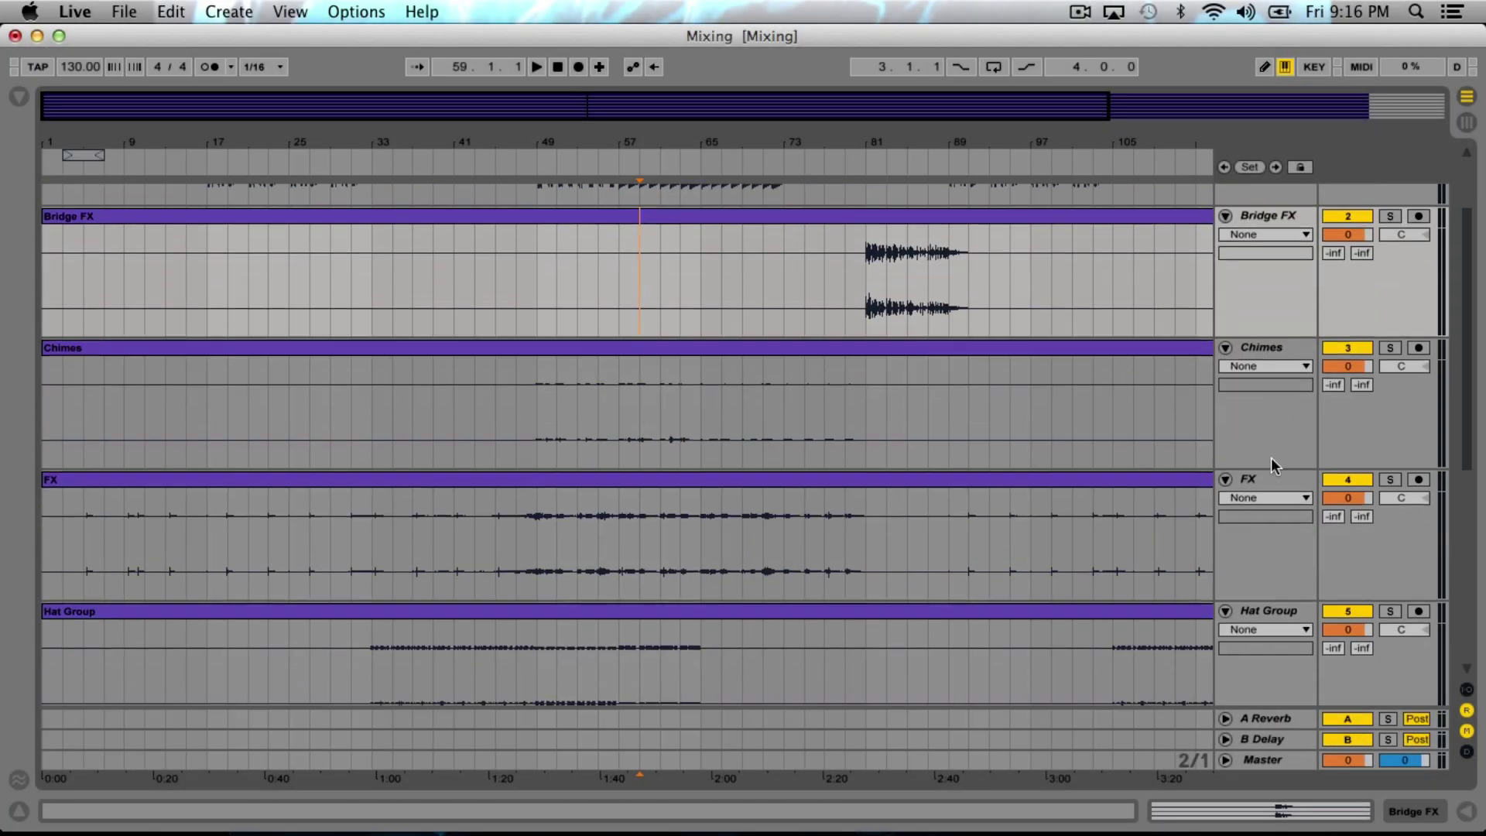
{"action": "scroll", "coordinate": [1238, 542], "scroll_direction": "down", "scroll_amount": 1}
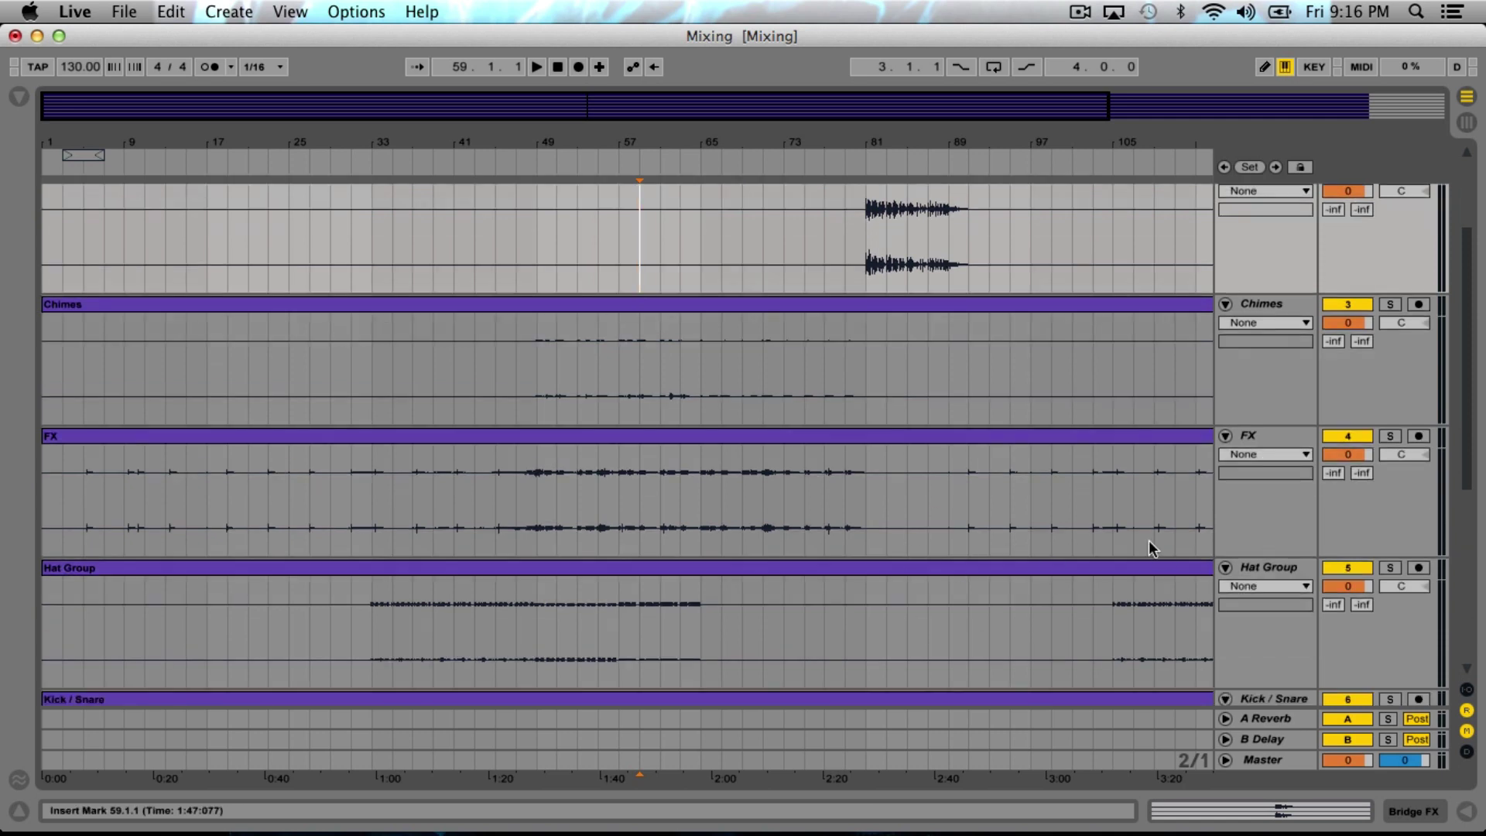
{"action": "scroll", "coordinate": [681, 550], "scroll_direction": "up", "scroll_amount": 4}
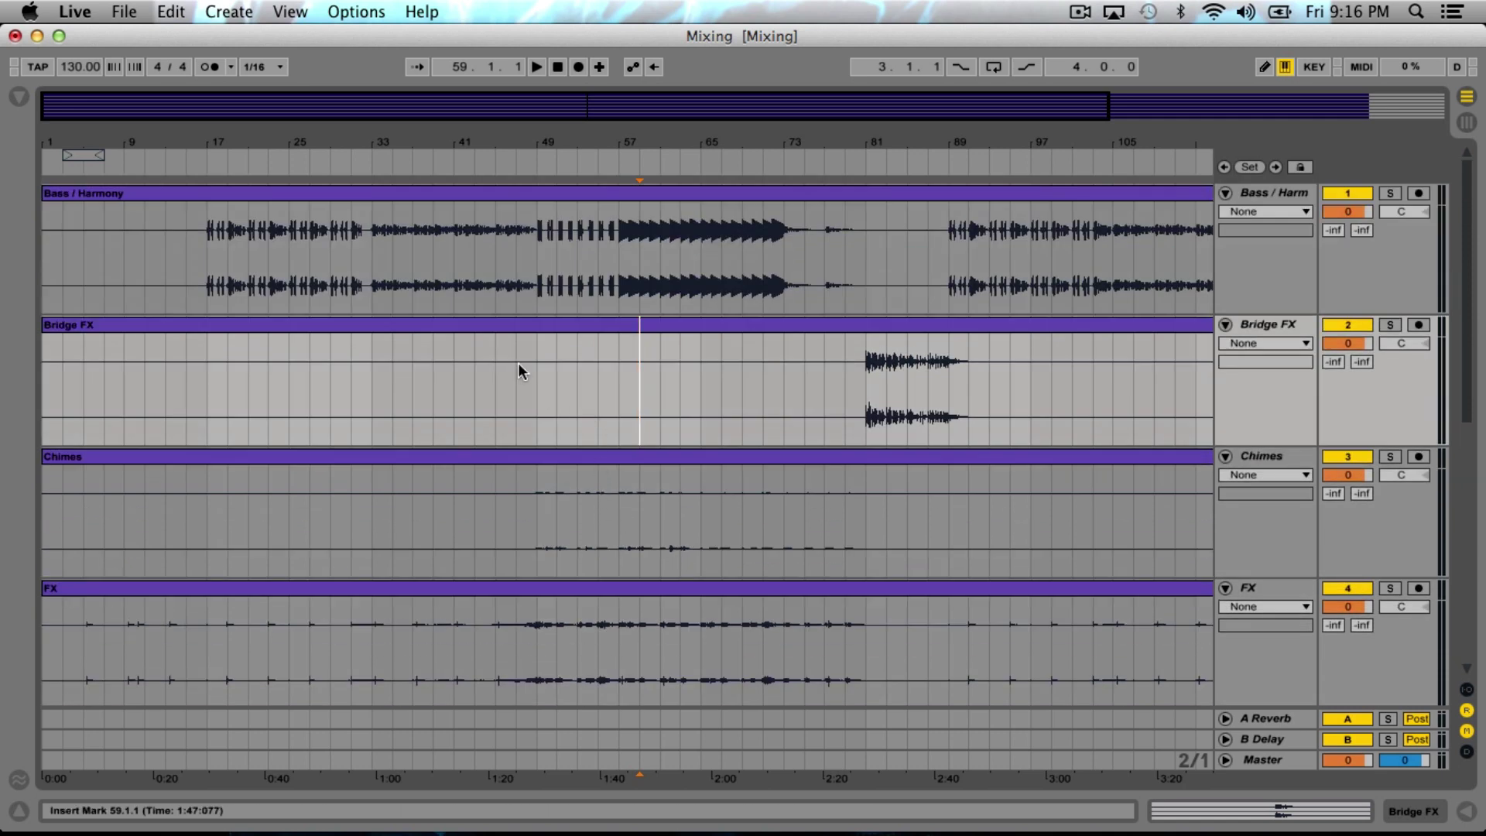
{"action": "scroll", "coordinate": [994, 325], "scroll_direction": "down", "scroll_amount": 4}
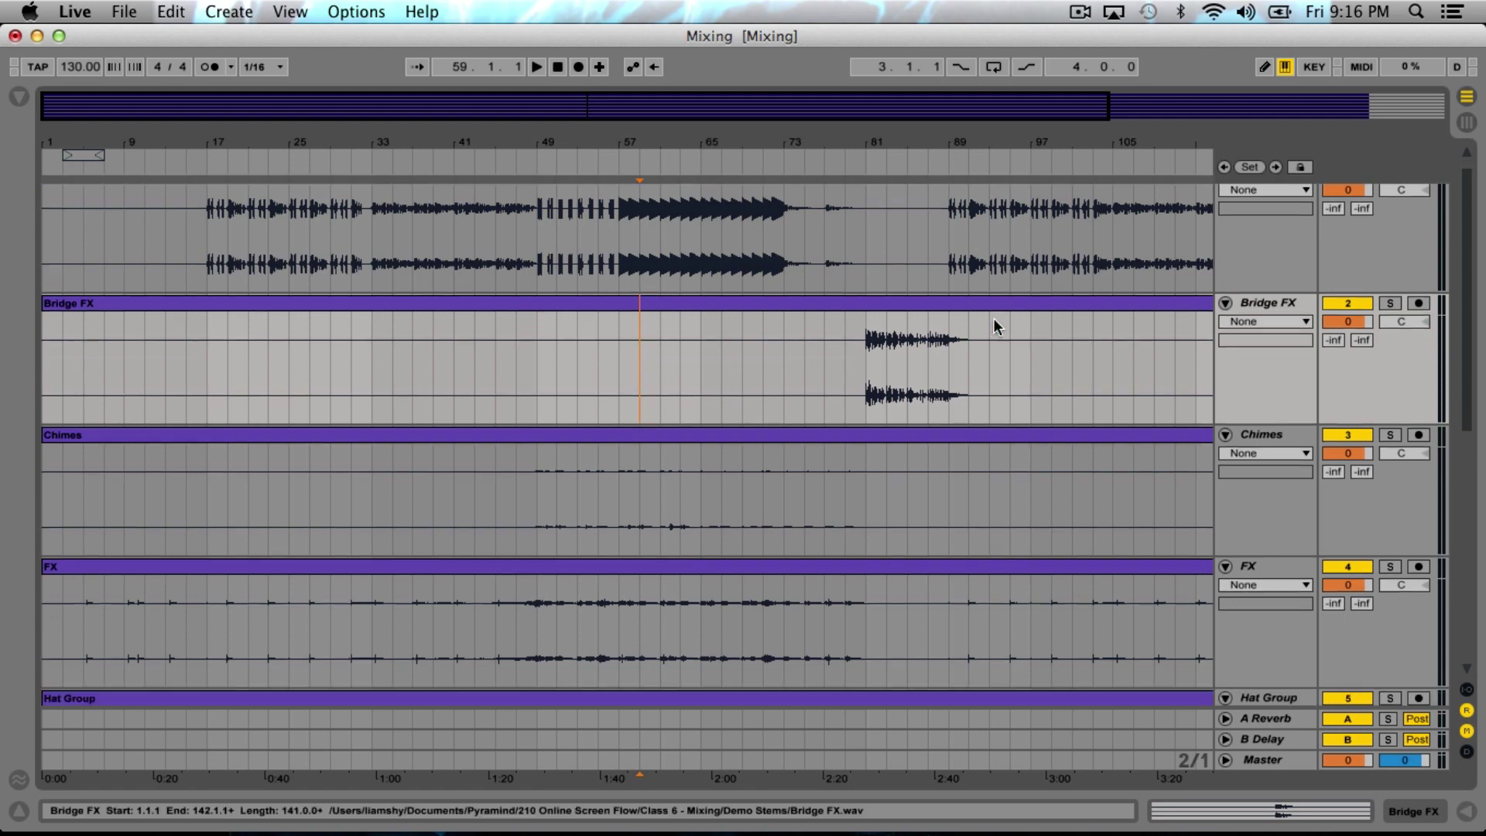
{"action": "scroll", "coordinate": [889, 447], "scroll_direction": "down", "scroll_amount": 5}
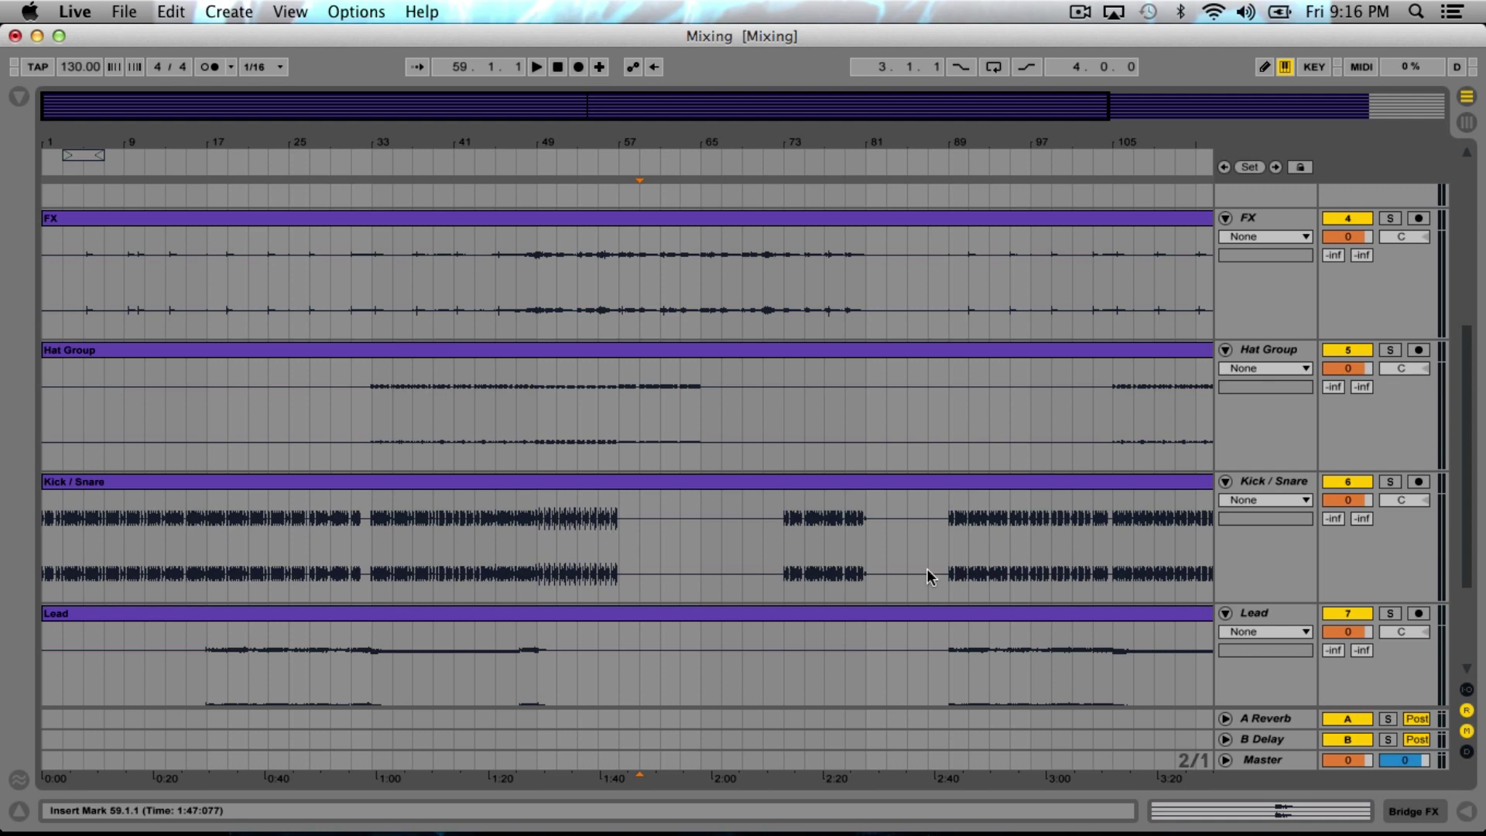
{"action": "scroll", "coordinate": [929, 573], "scroll_direction": "down", "scroll_amount": 3}
{"action": "scroll", "coordinate": [913, 616], "scroll_direction": "down", "scroll_amount": 1}
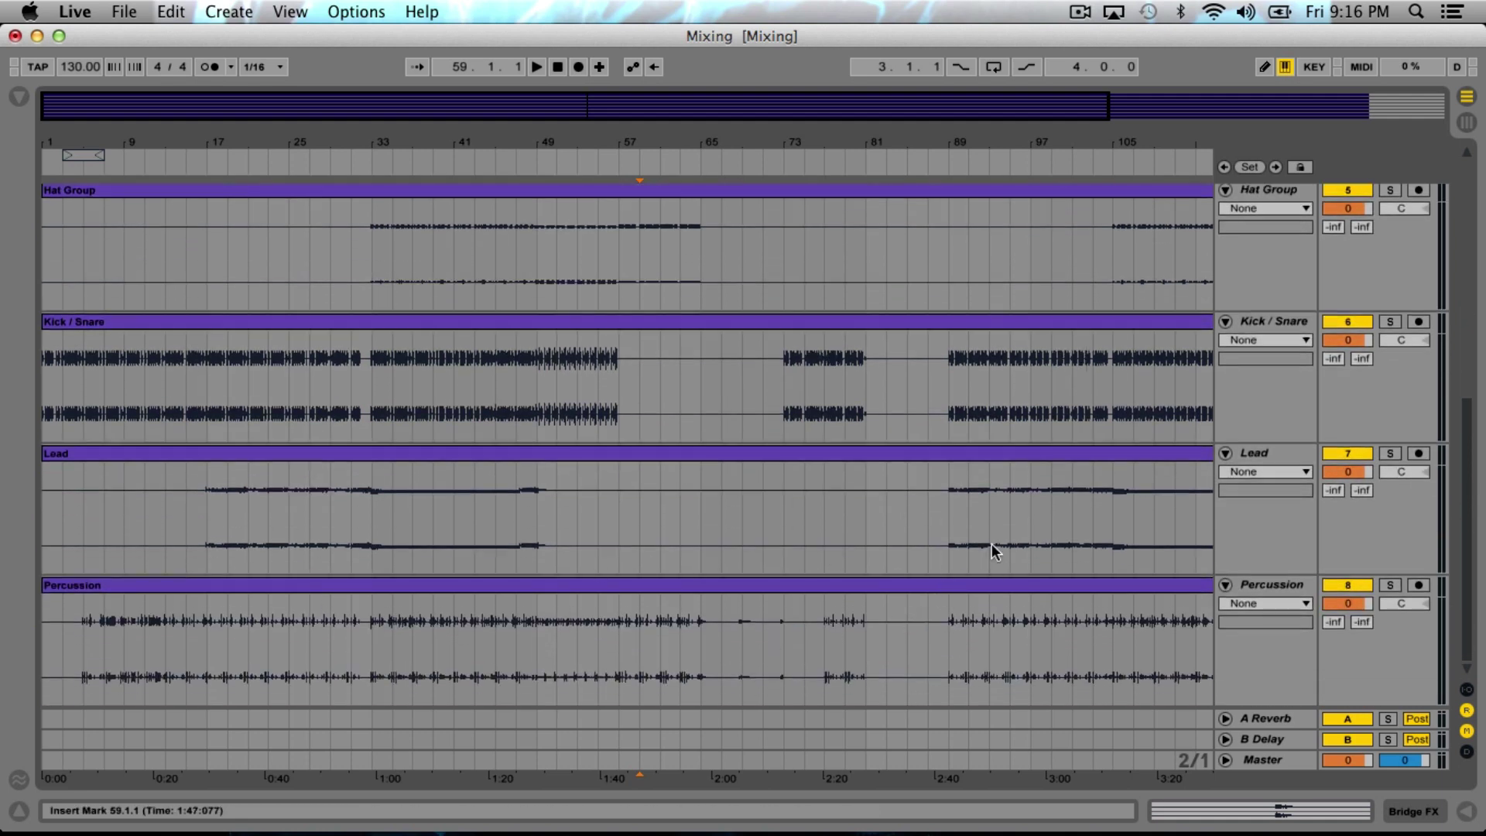
{"action": "scroll", "coordinate": [1075, 480], "scroll_direction": "up", "scroll_amount": 12}
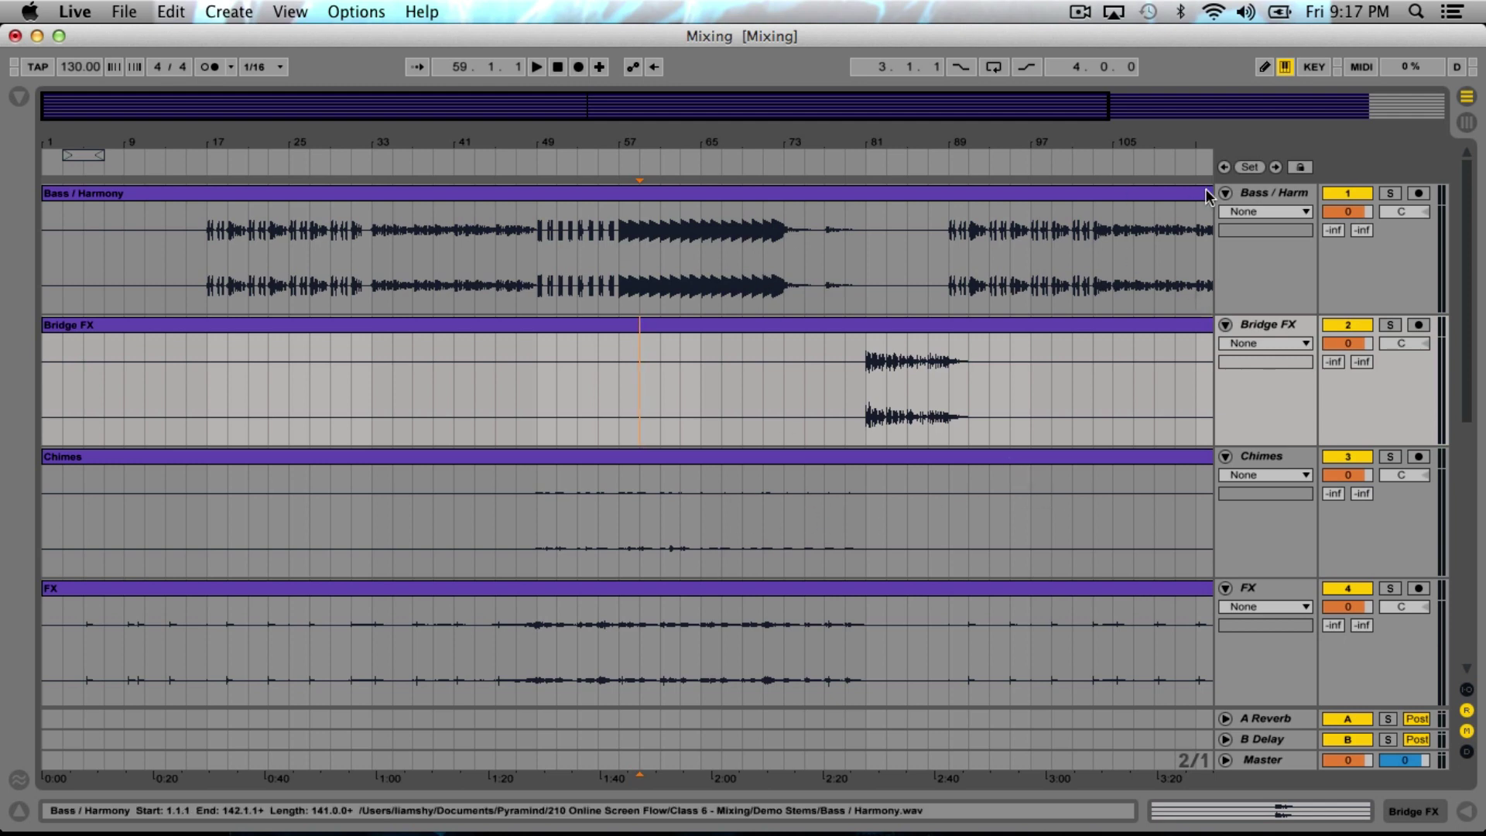
{"action": "double_click", "coordinate": [1055, 246]}
{"action": "left_click_drag", "start_coordinate": [419, 723], "coordinate": [419, 706]}
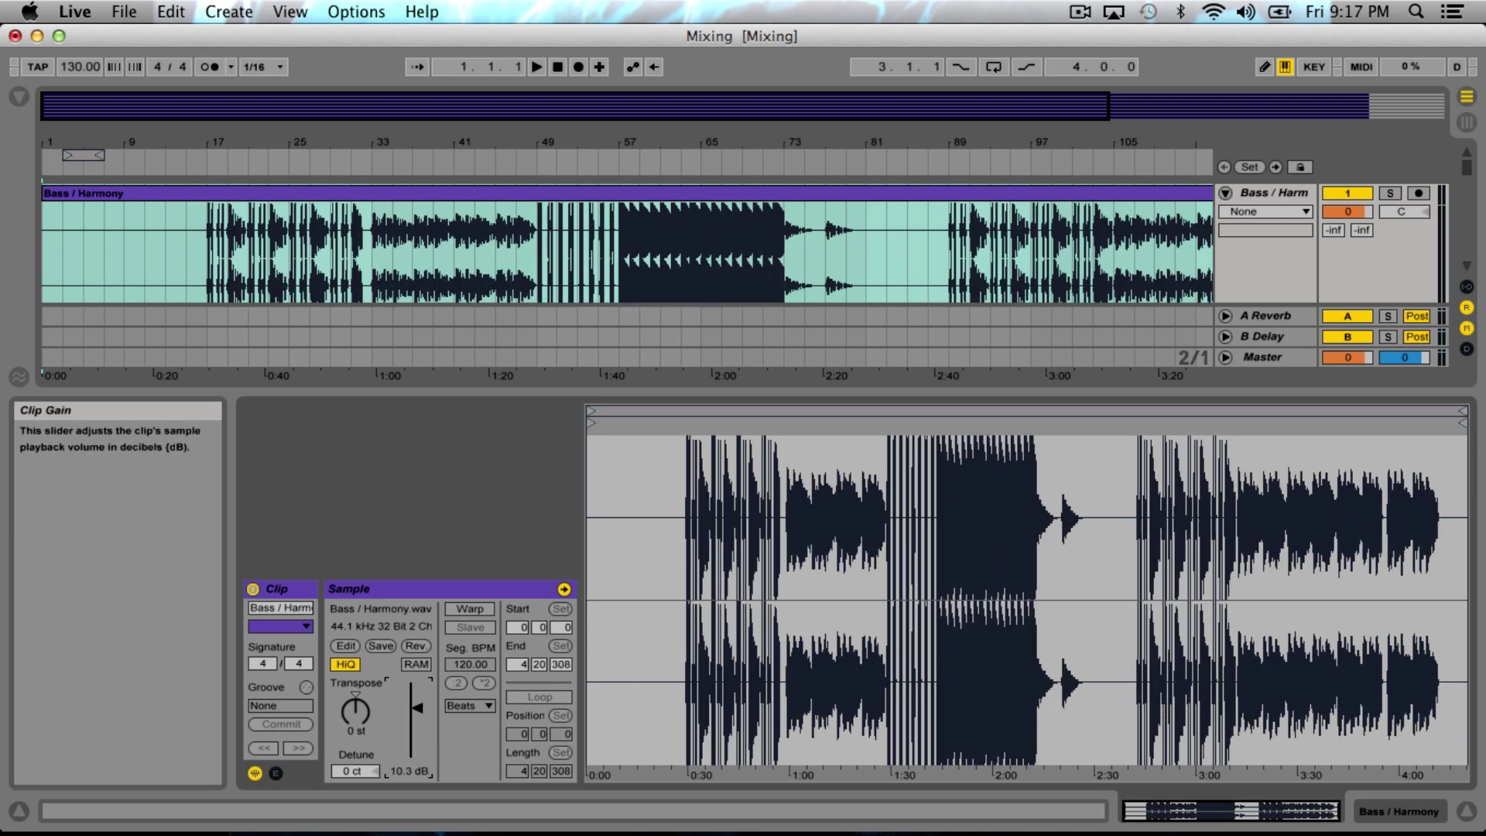
{"action": "left_click", "coordinate": [405, 771]}
{"action": "key", "text": "Delete"}
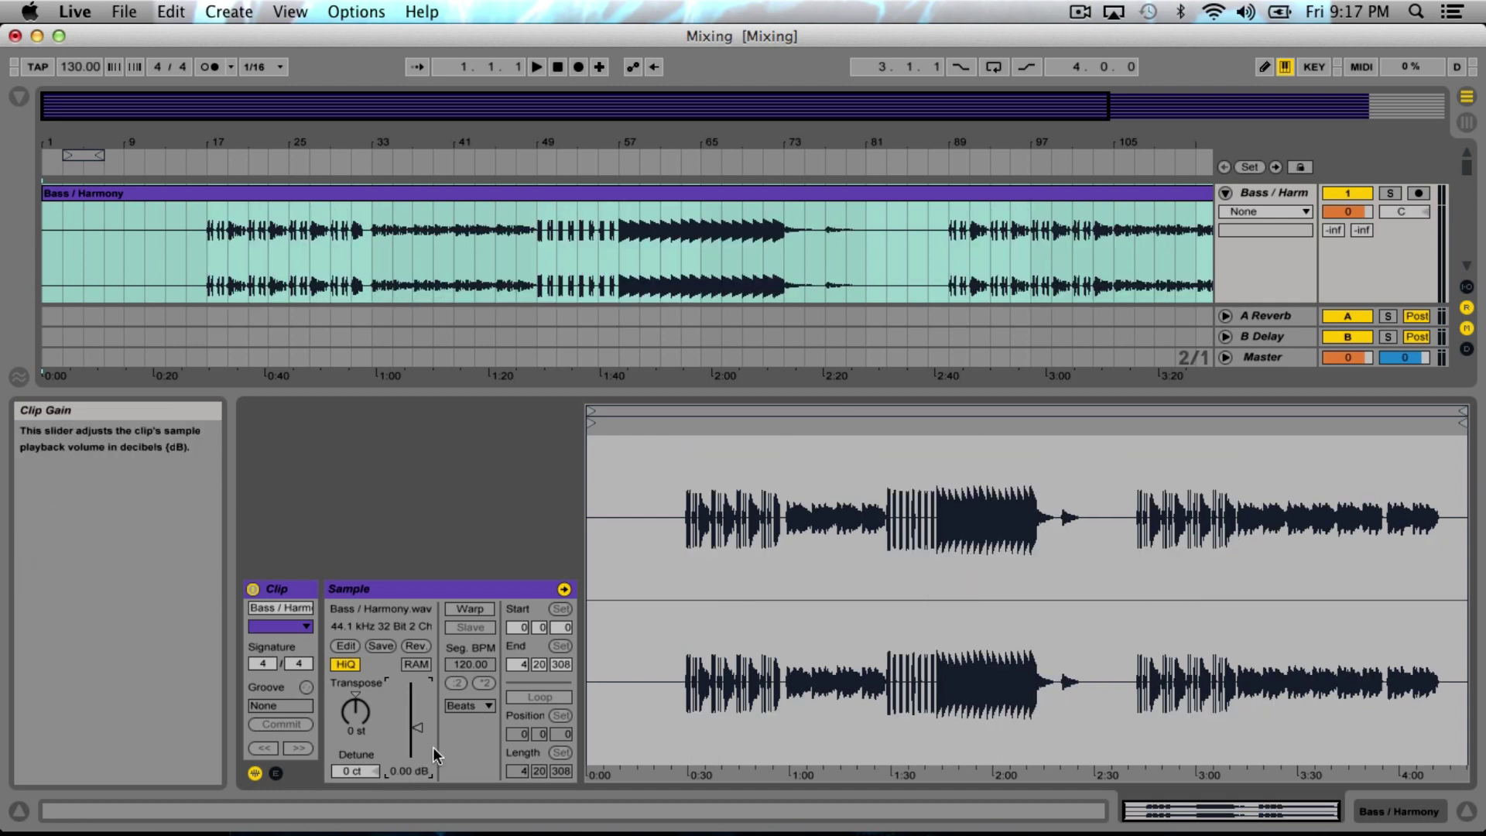
{"action": "left_click", "coordinate": [1467, 811]}
{"action": "left_click", "coordinate": [1075, 388]}
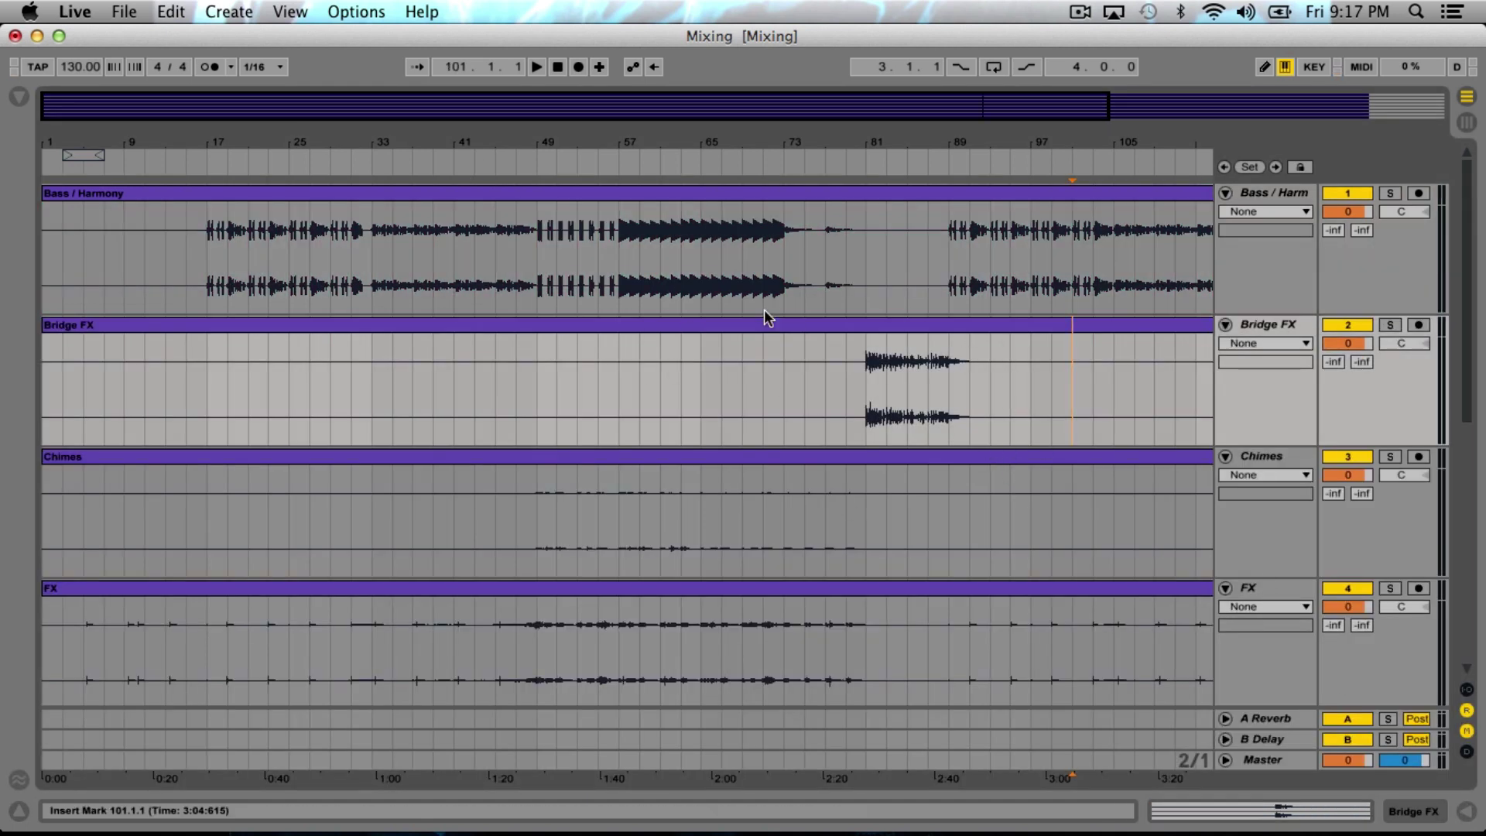
{"action": "scroll", "coordinate": [1065, 451], "scroll_direction": "down", "scroll_amount": 5}
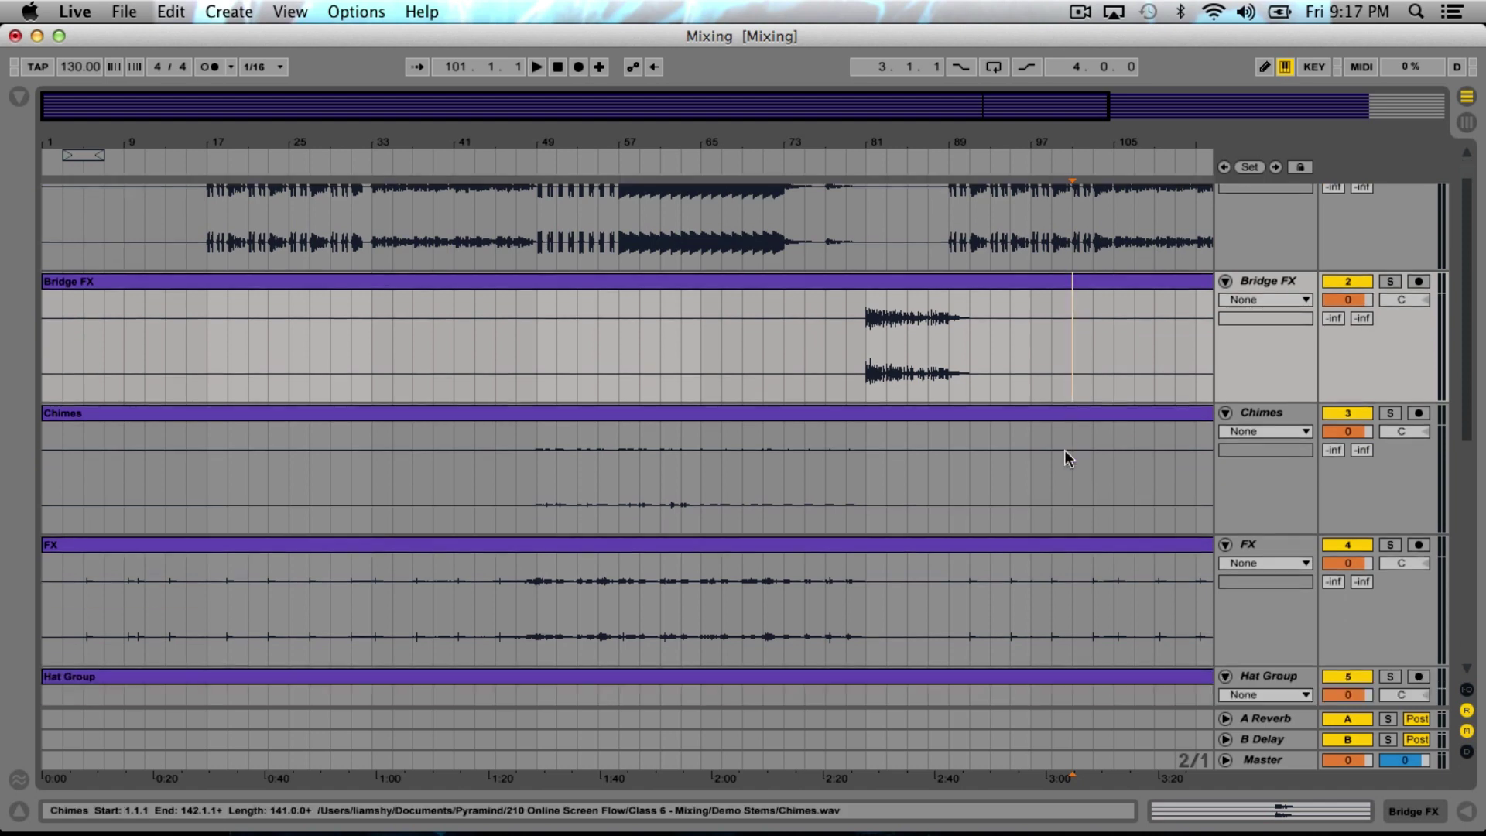